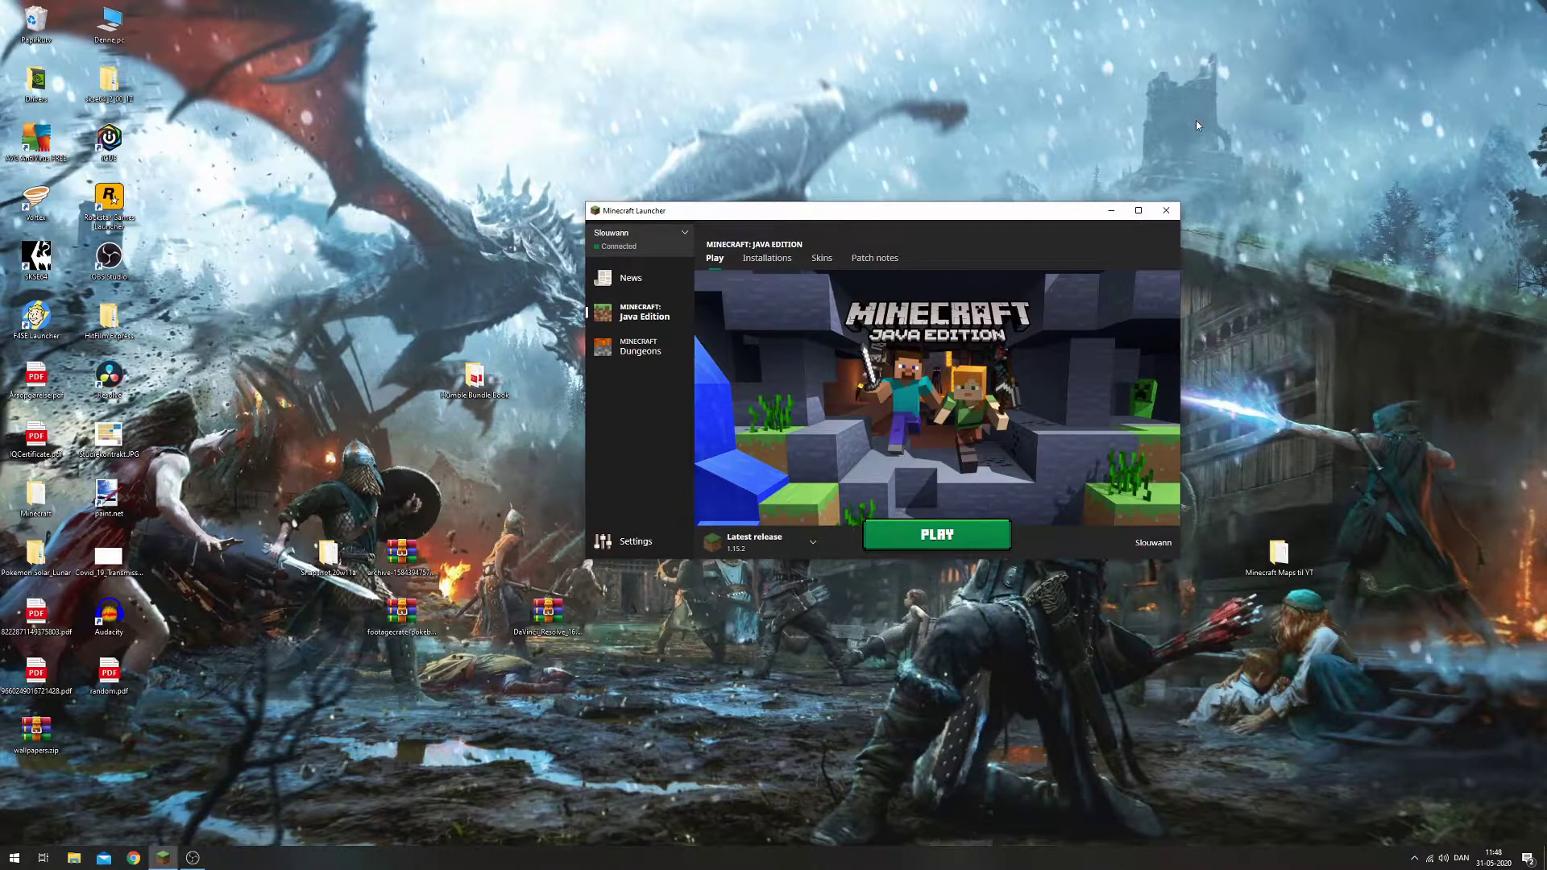
Show the launcher's account choices, including the option for viewing accounts, without switching accounts.
{"action": "left_click_drag", "start_coordinate": [988, 218], "coordinate": [1257, 114]}
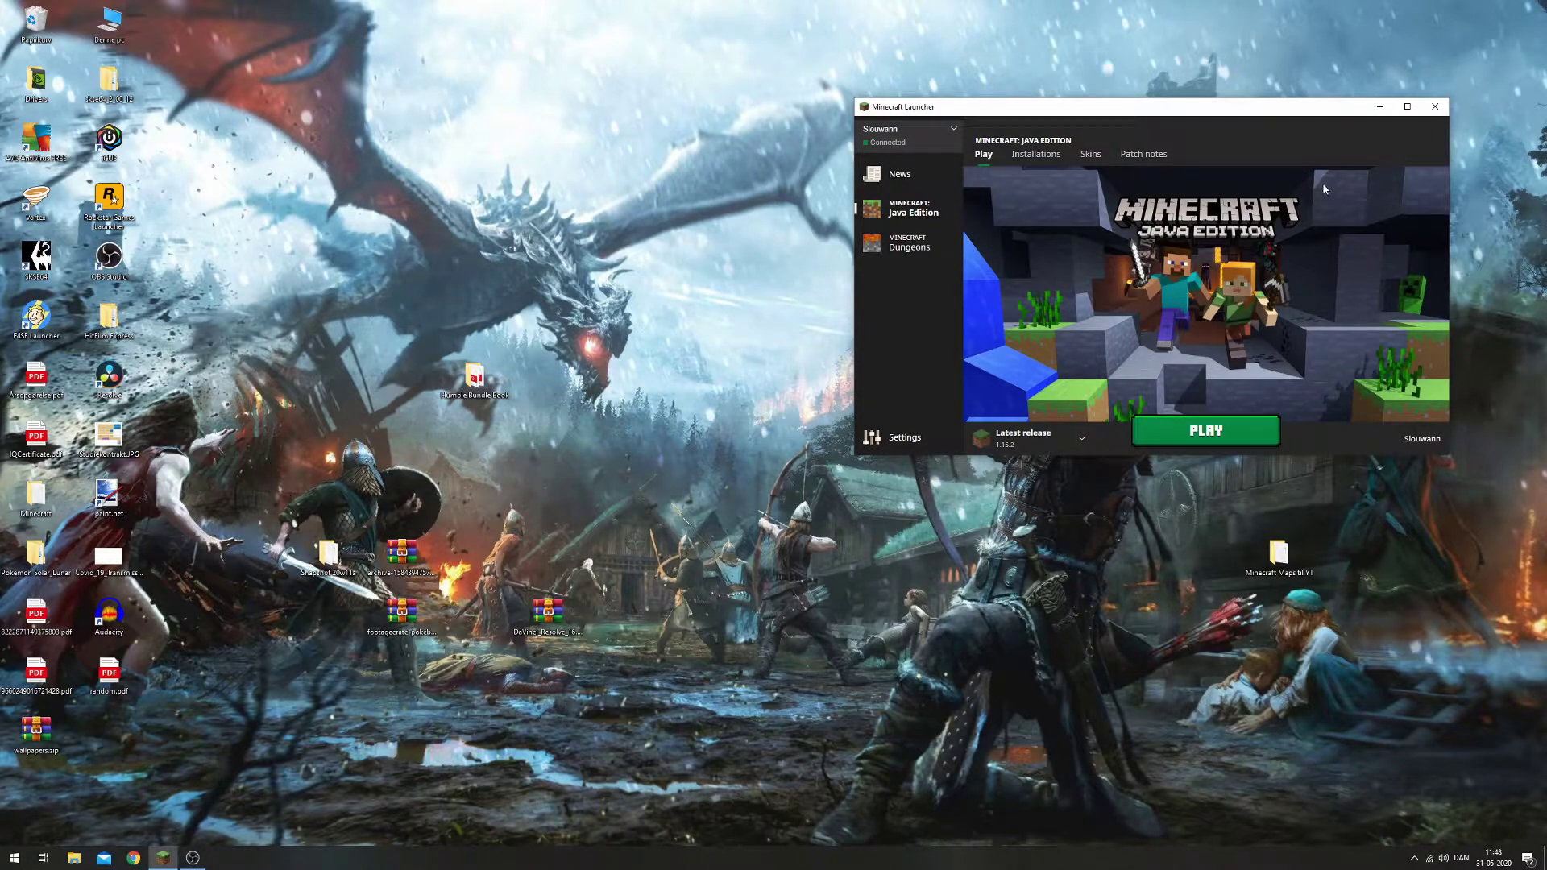
{"action": "left_click", "coordinate": [954, 130]}
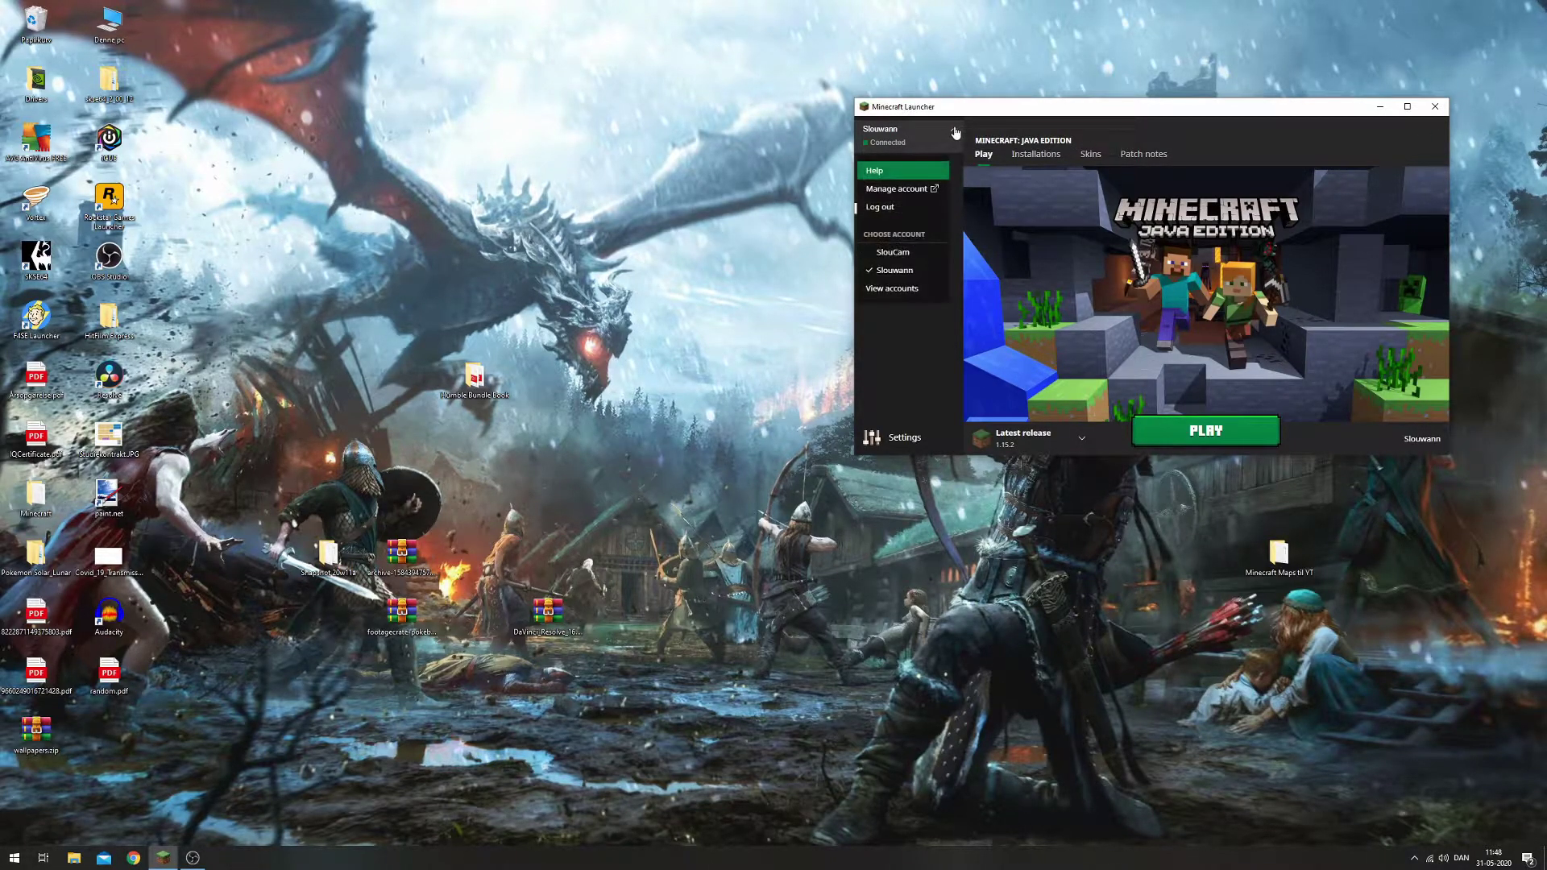
{"action": "left_click", "coordinate": [913, 302]}
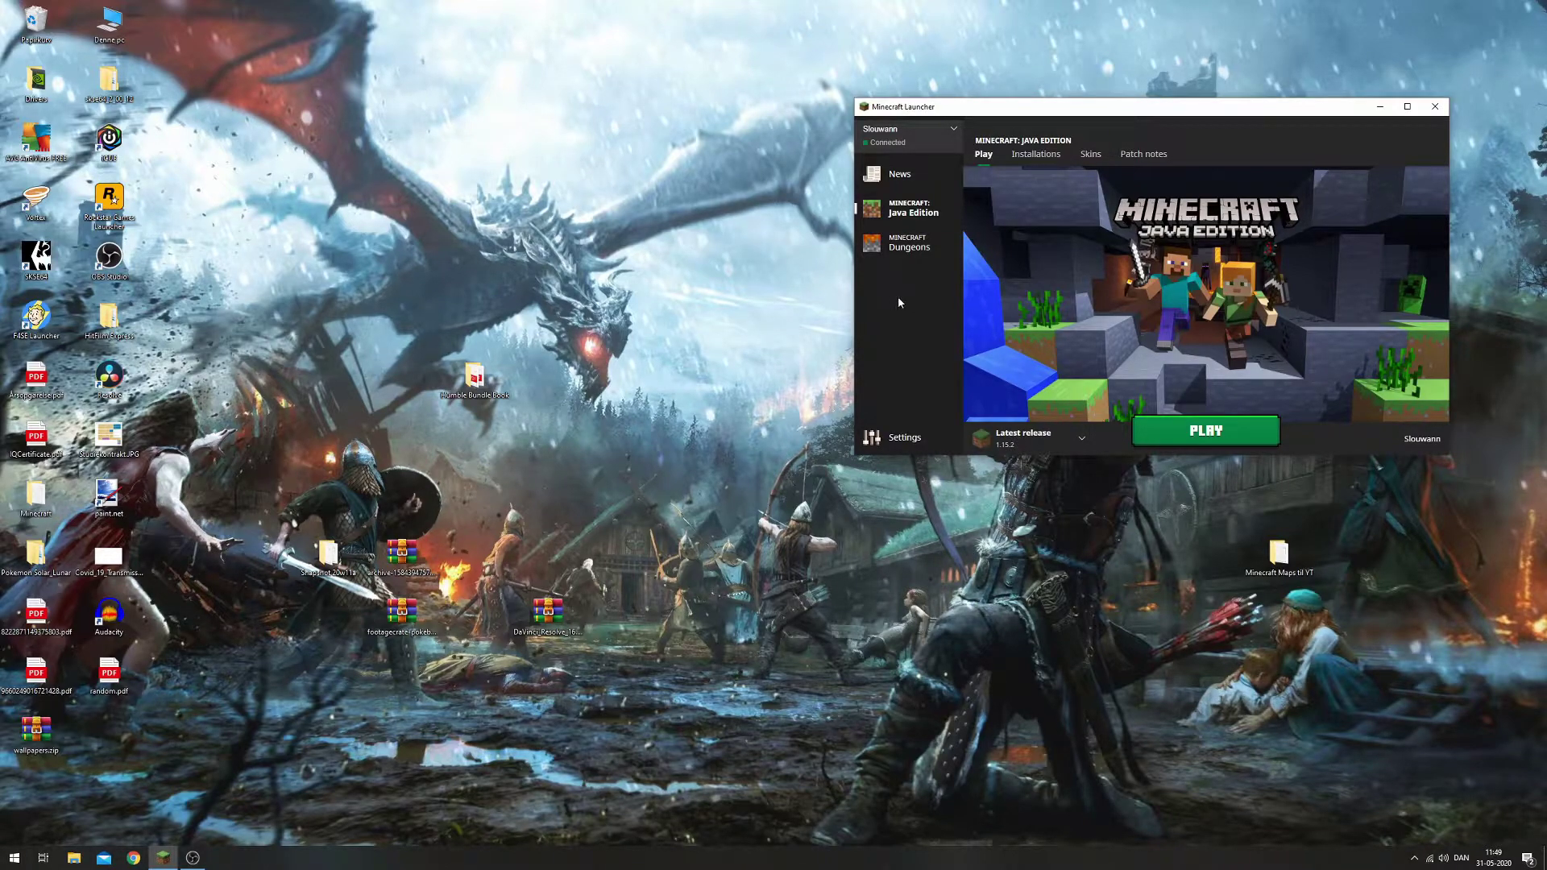
{"action": "left_click_drag", "start_coordinate": [1119, 111], "coordinate": [976, 144]}
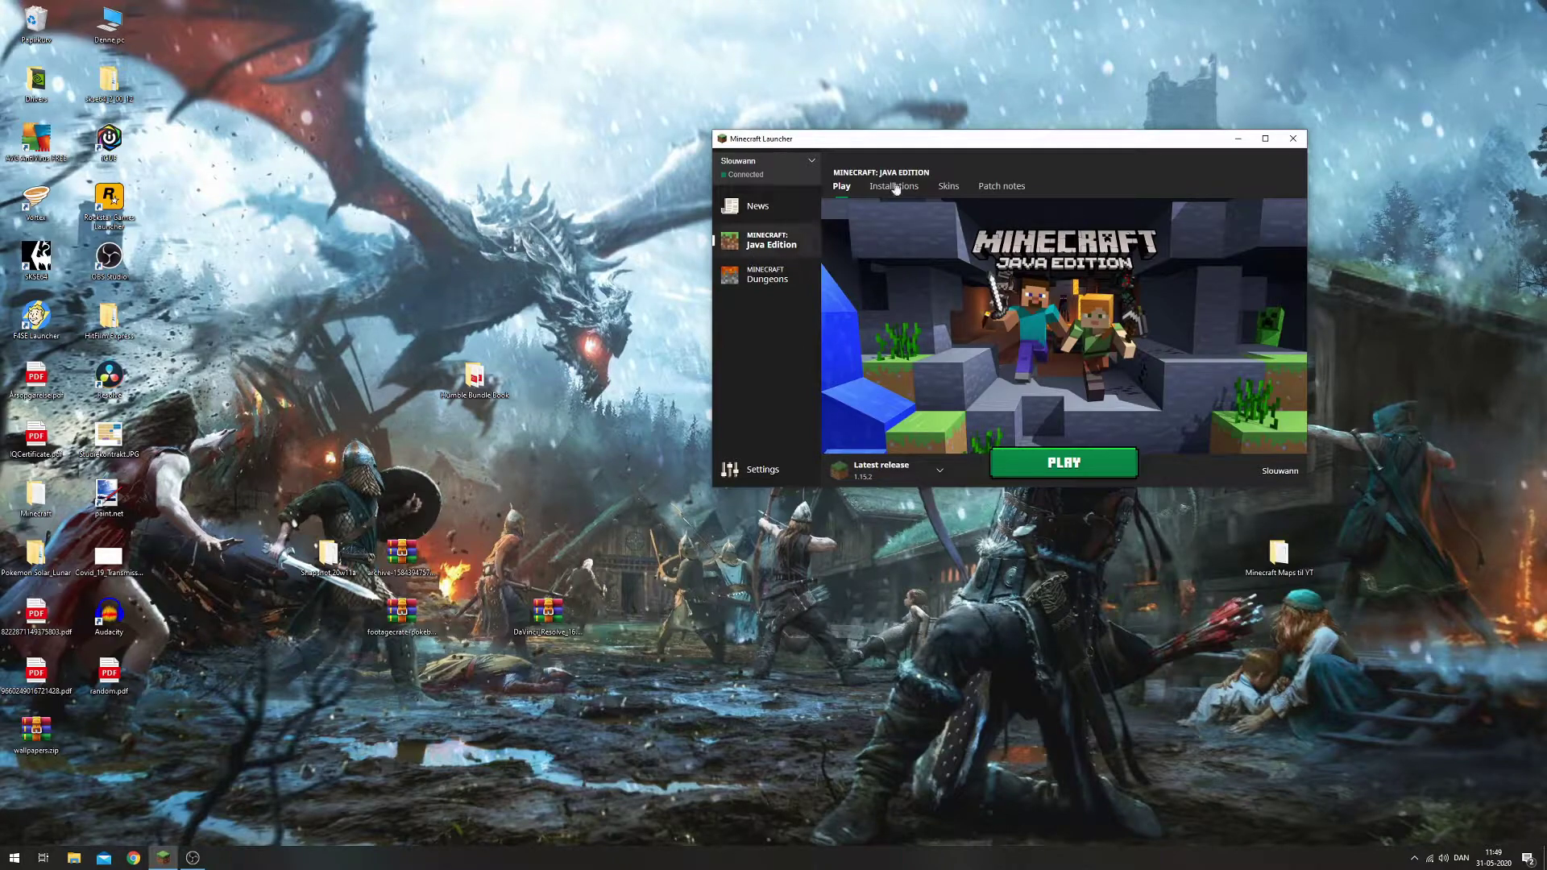
{"action": "left_click", "coordinate": [813, 161]}
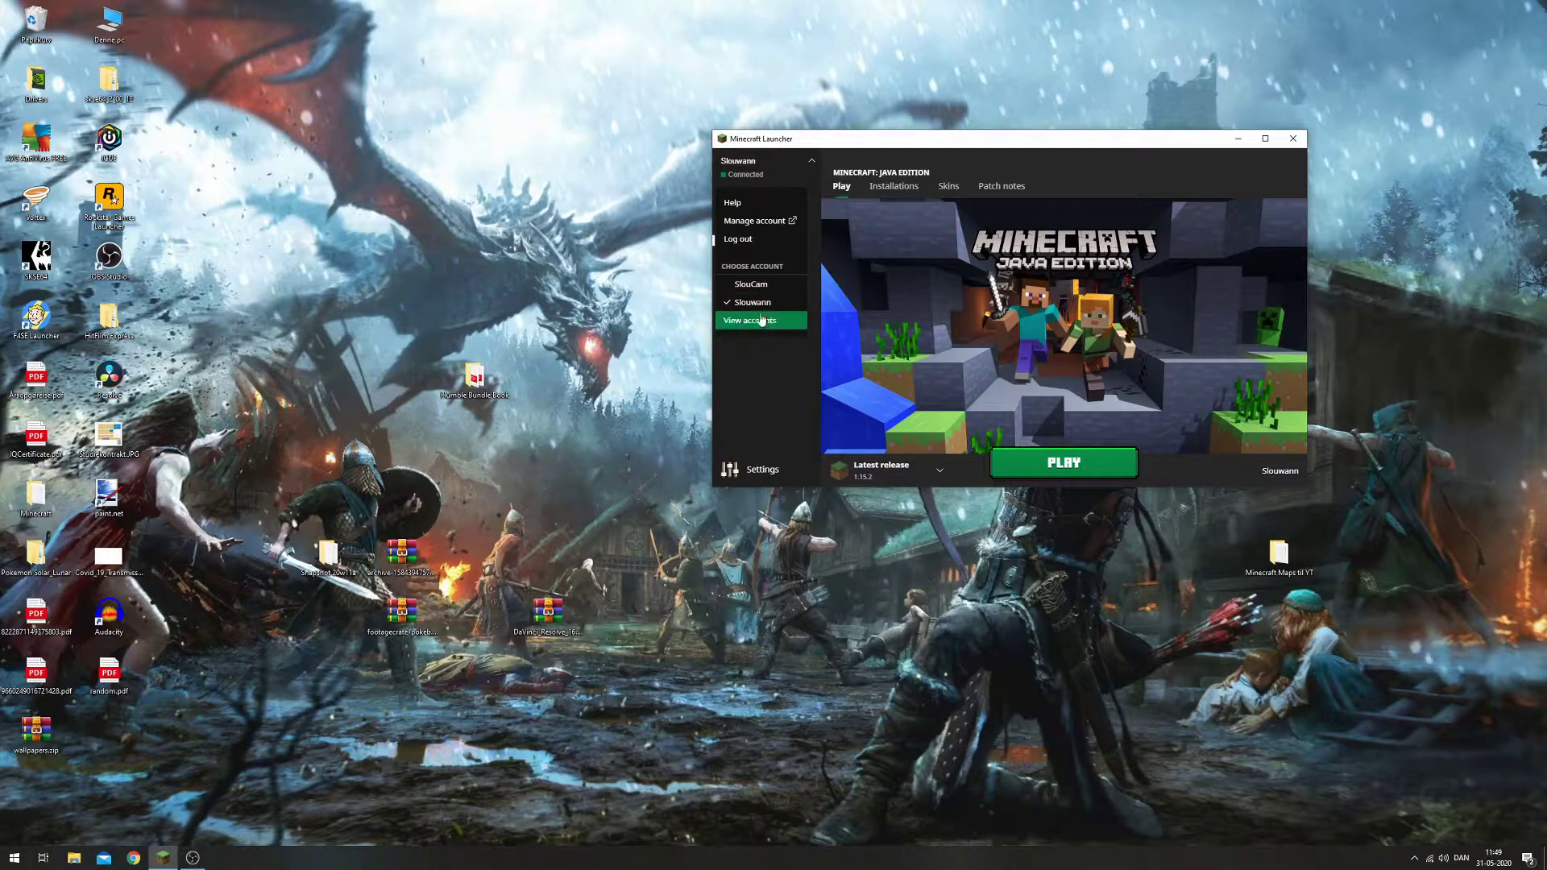
{"action": "left_click", "coordinate": [765, 364]}
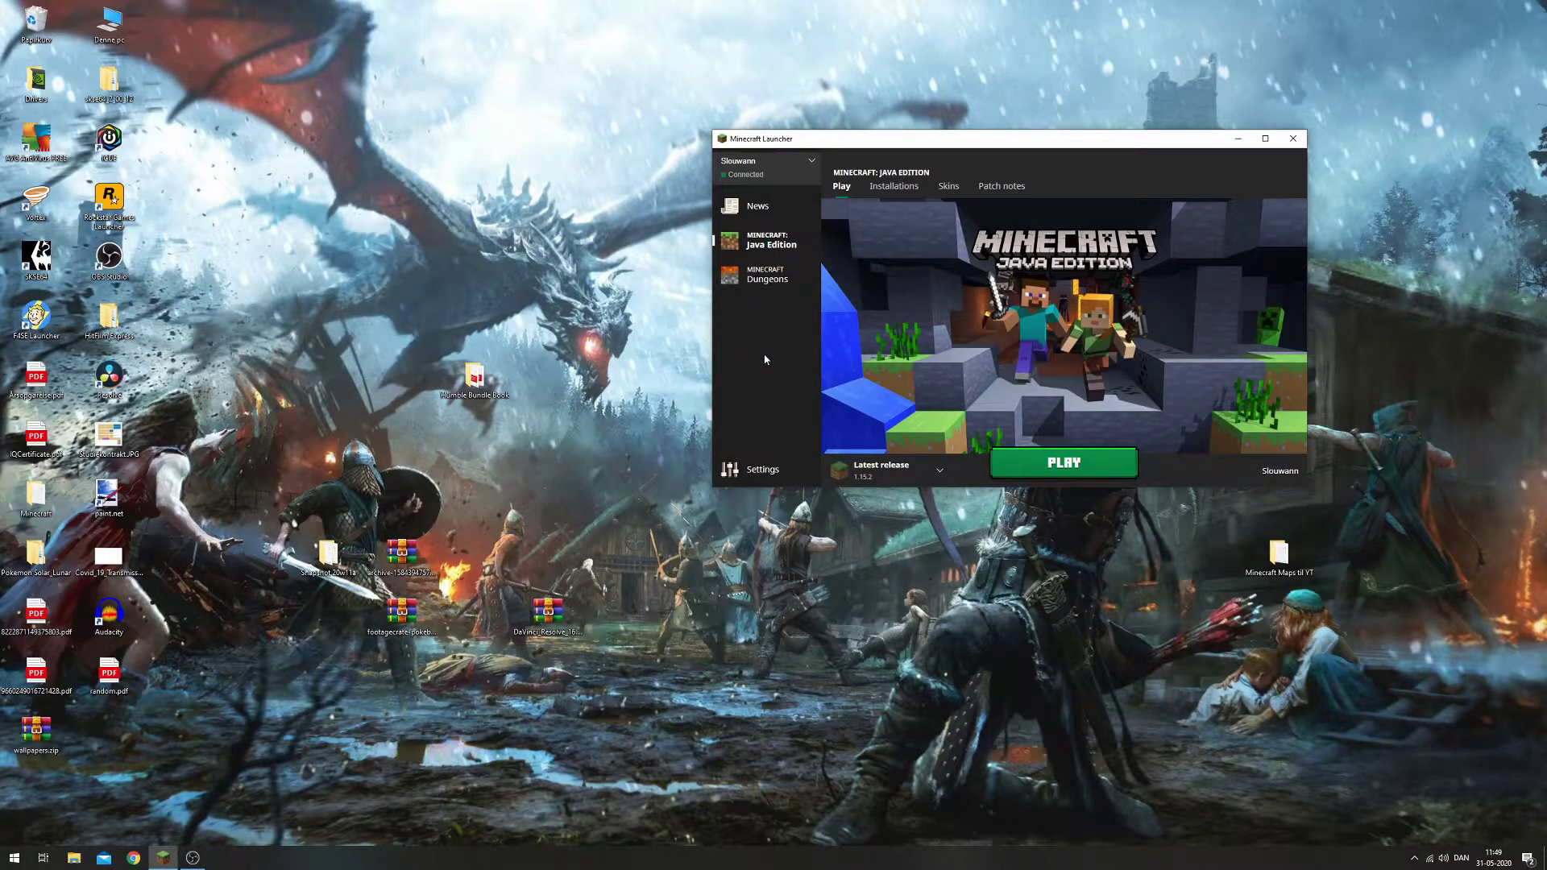
Open the .minecraft folder through %appdata% and look over its folders and files.
{"action": "key", "text": "super"}
{"action": "type", "text": "%a"}
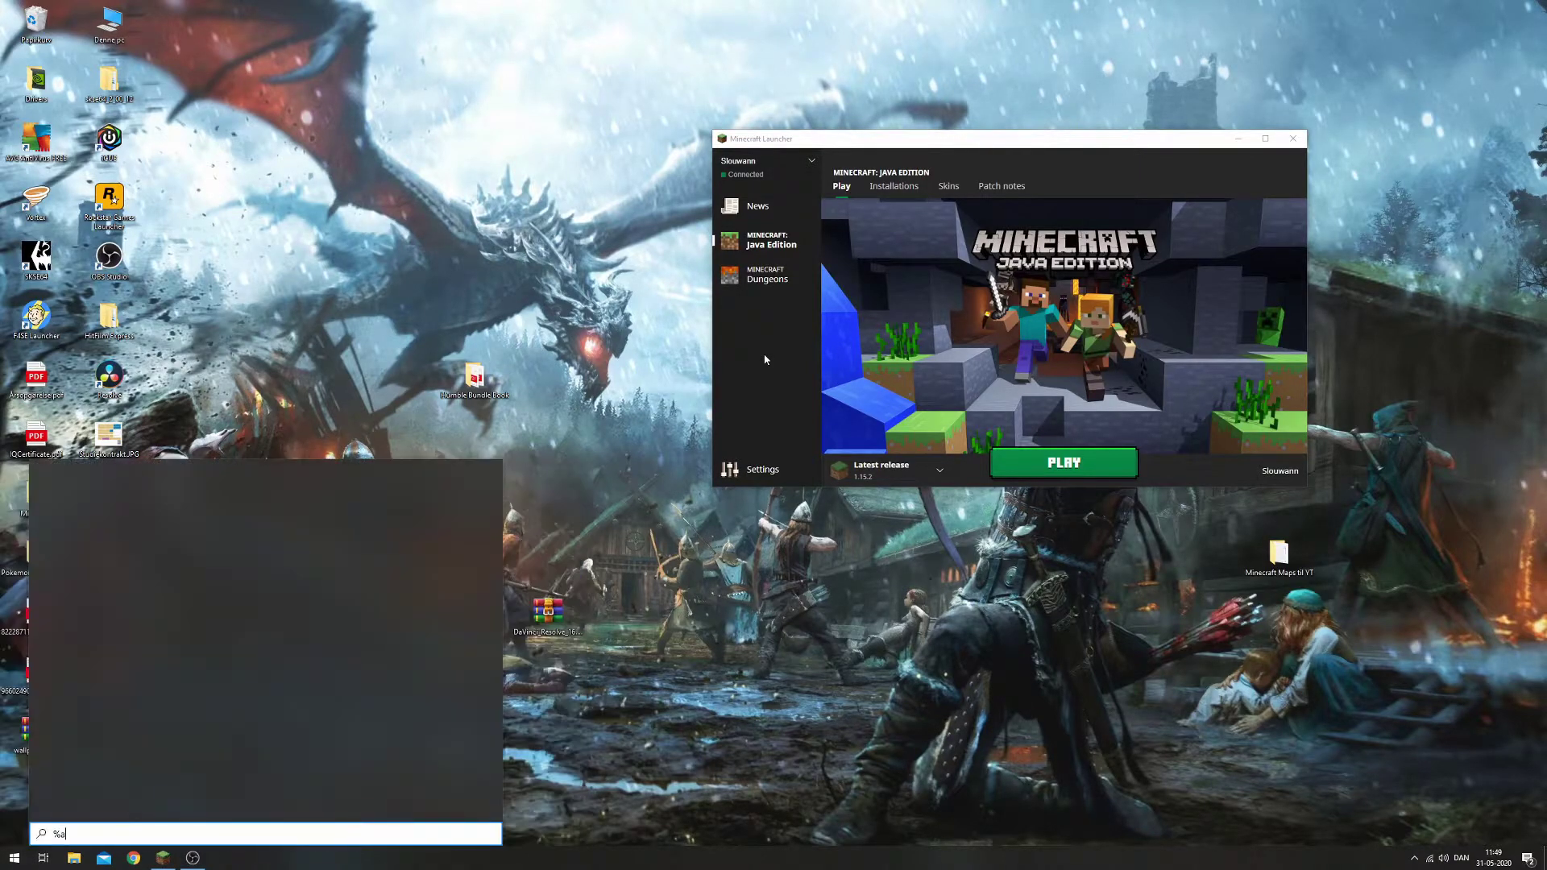
{"action": "type", "text": "ppdat"}
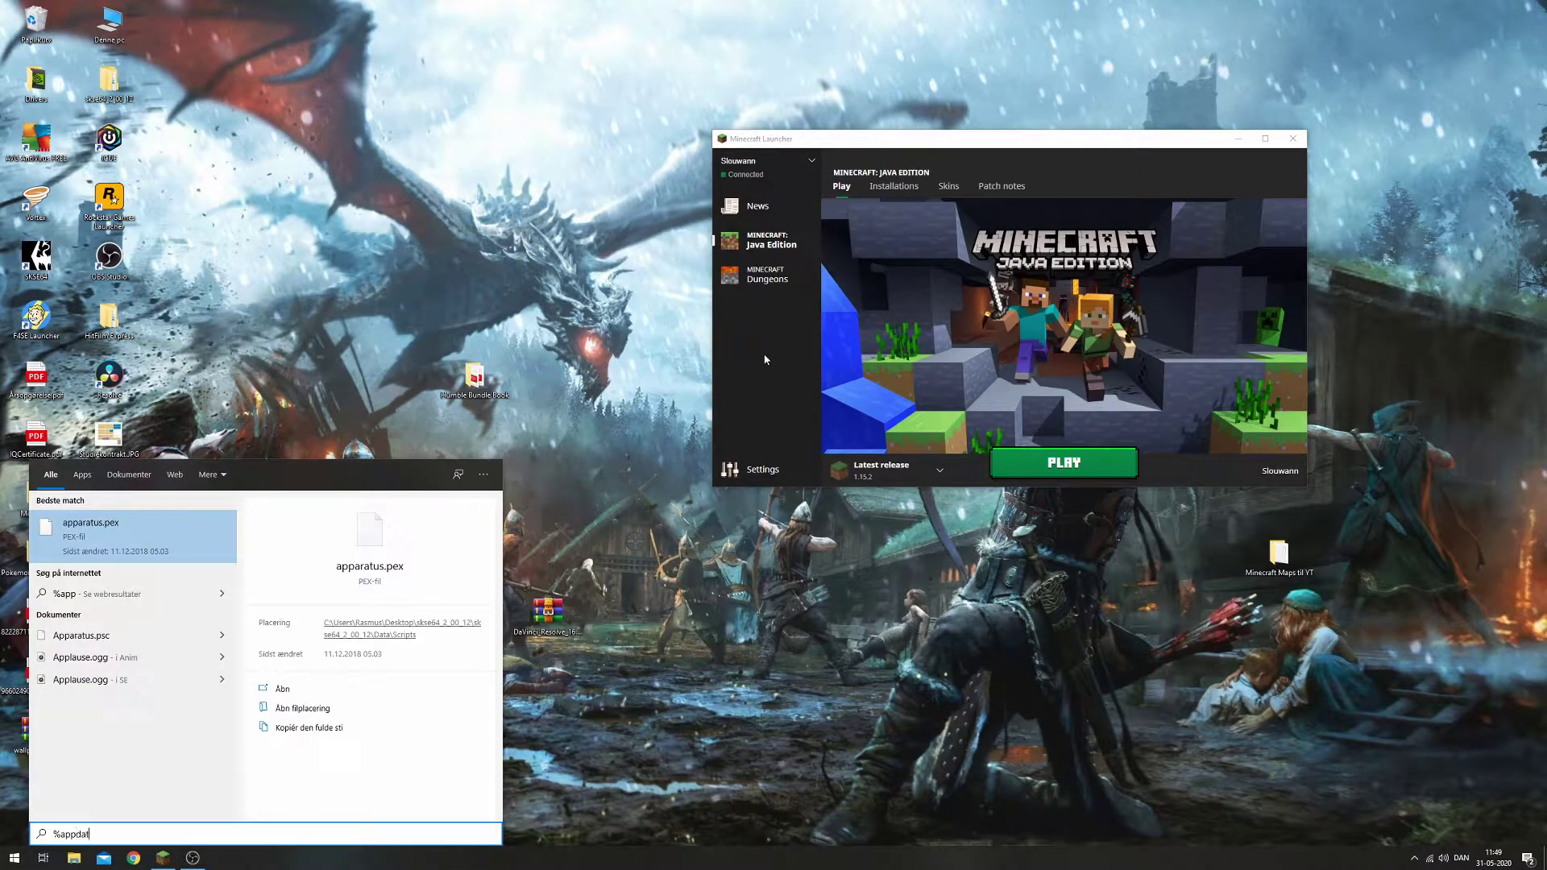
{"action": "type", "text": "a%"}
{"action": "key", "text": "Return"}
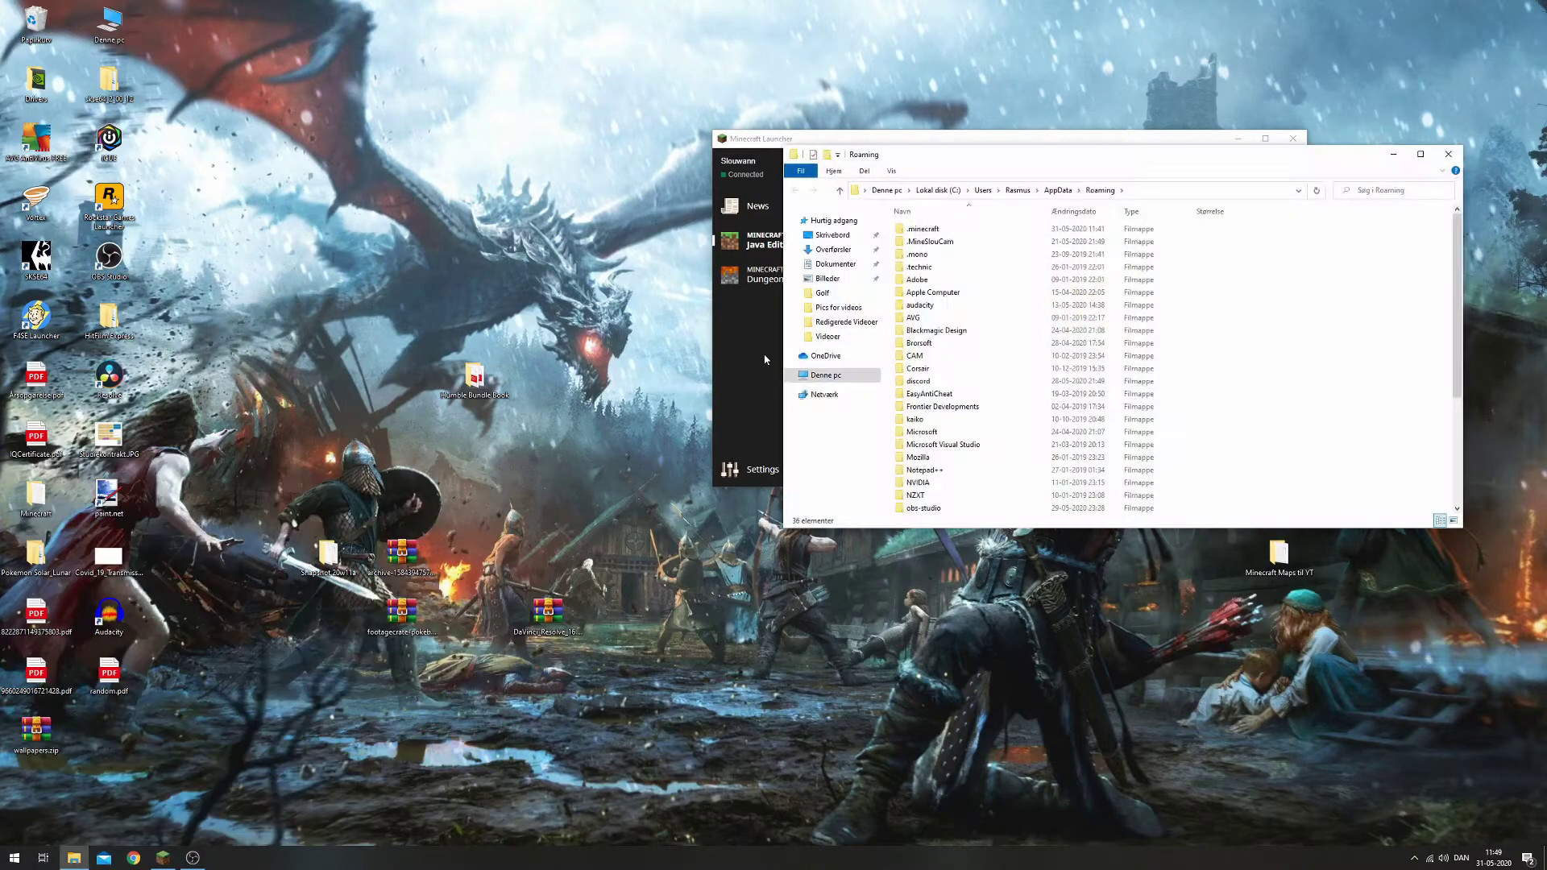
{"action": "double_click", "coordinate": [1007, 229]}
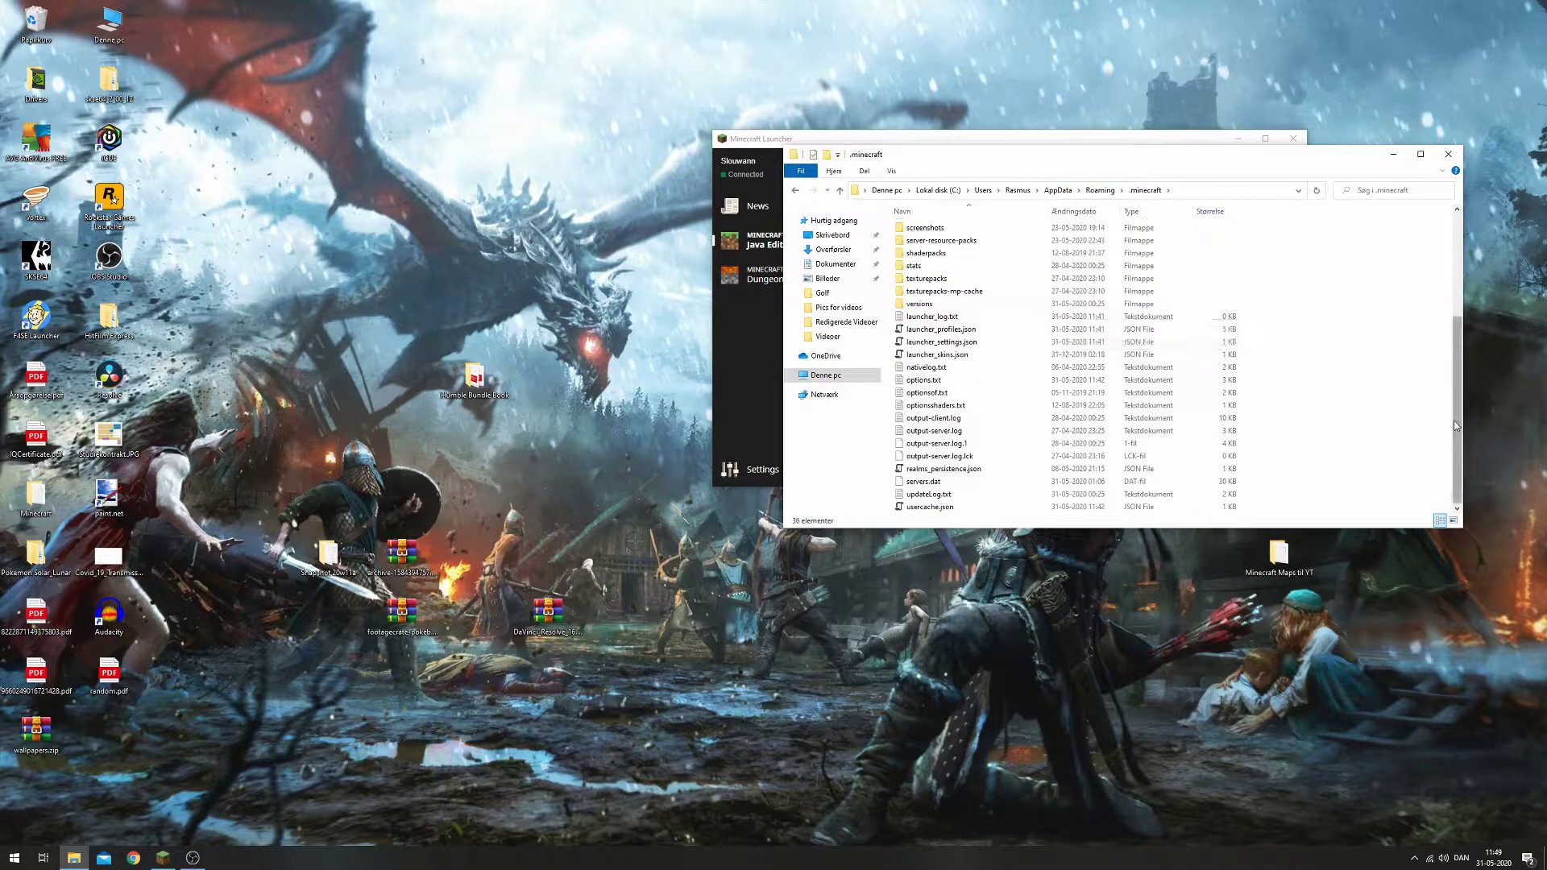
{"action": "scroll", "coordinate": [1460, 302], "scroll_direction": "up", "scroll_amount": 1}
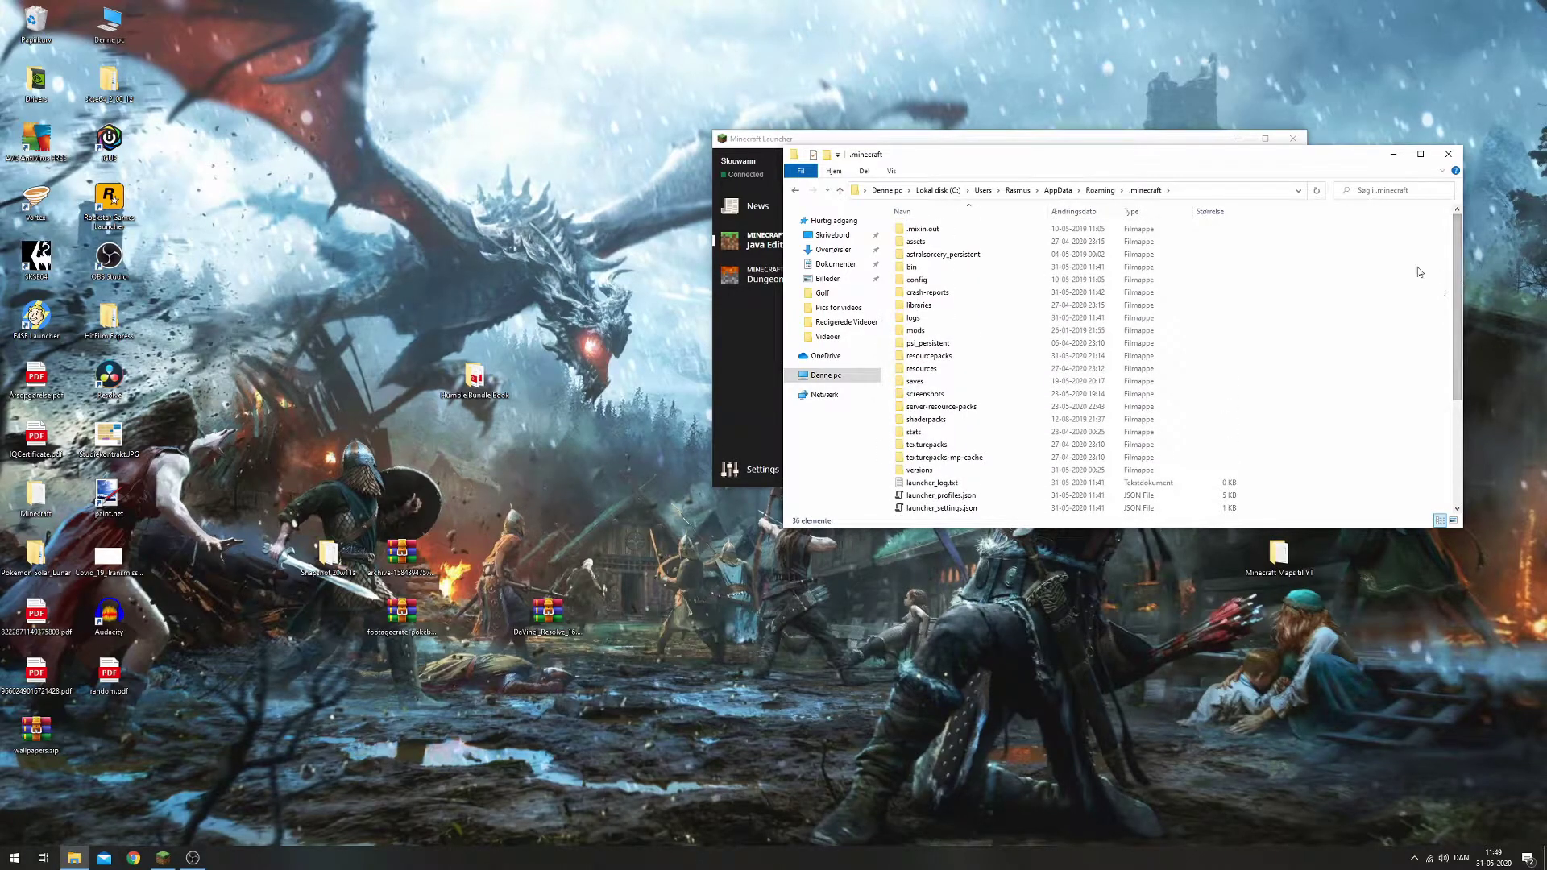
{"action": "left_click_drag", "start_coordinate": [1139, 163], "coordinate": [989, 531]}
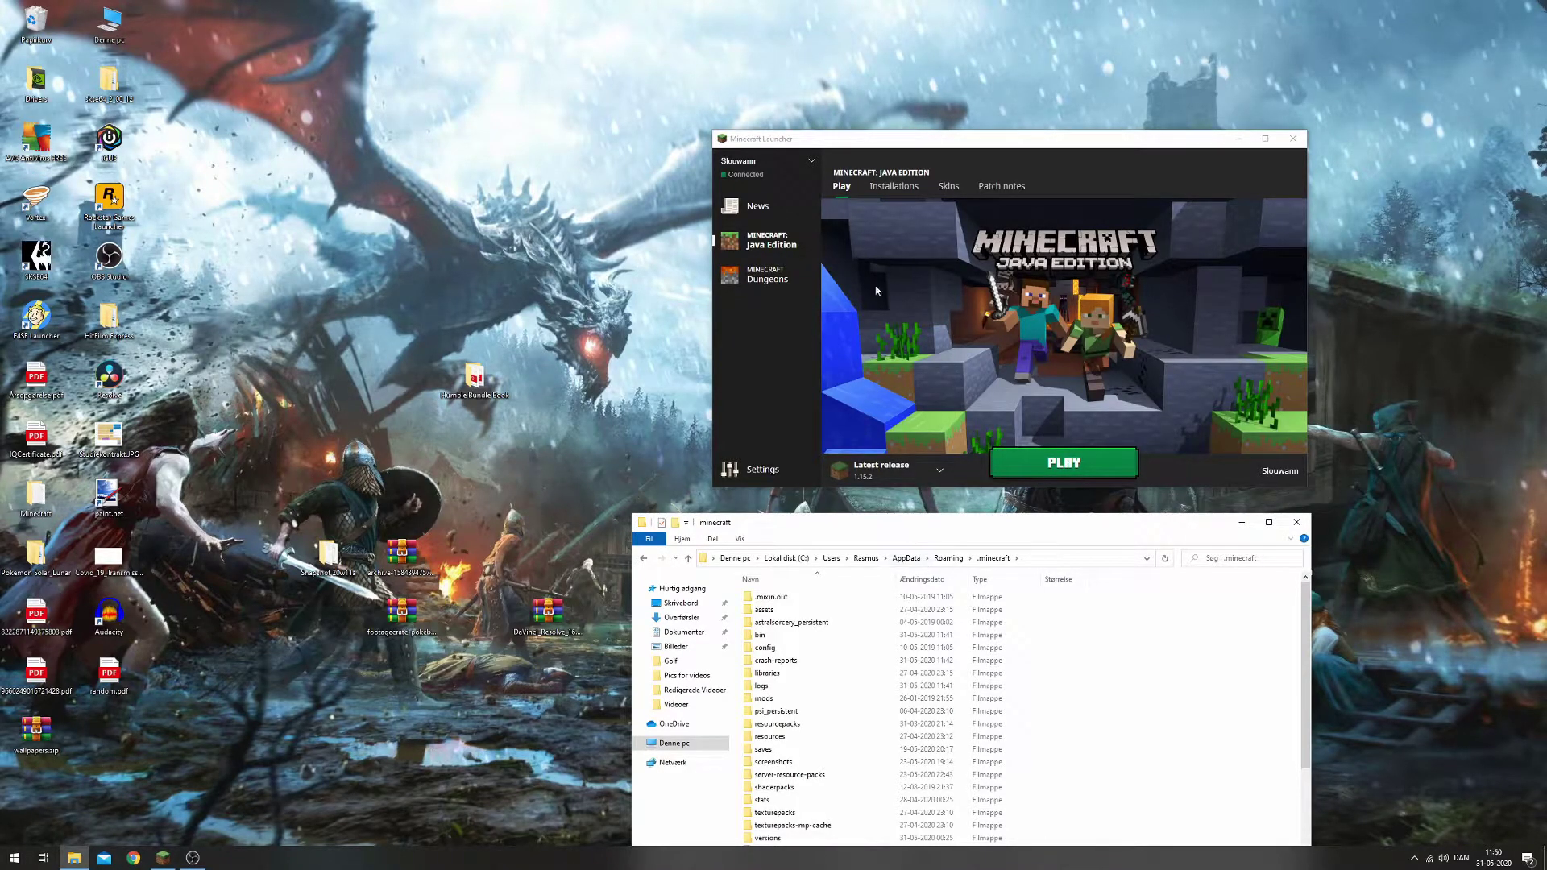
{"action": "left_click_drag", "start_coordinate": [918, 531], "coordinate": [982, 529]}
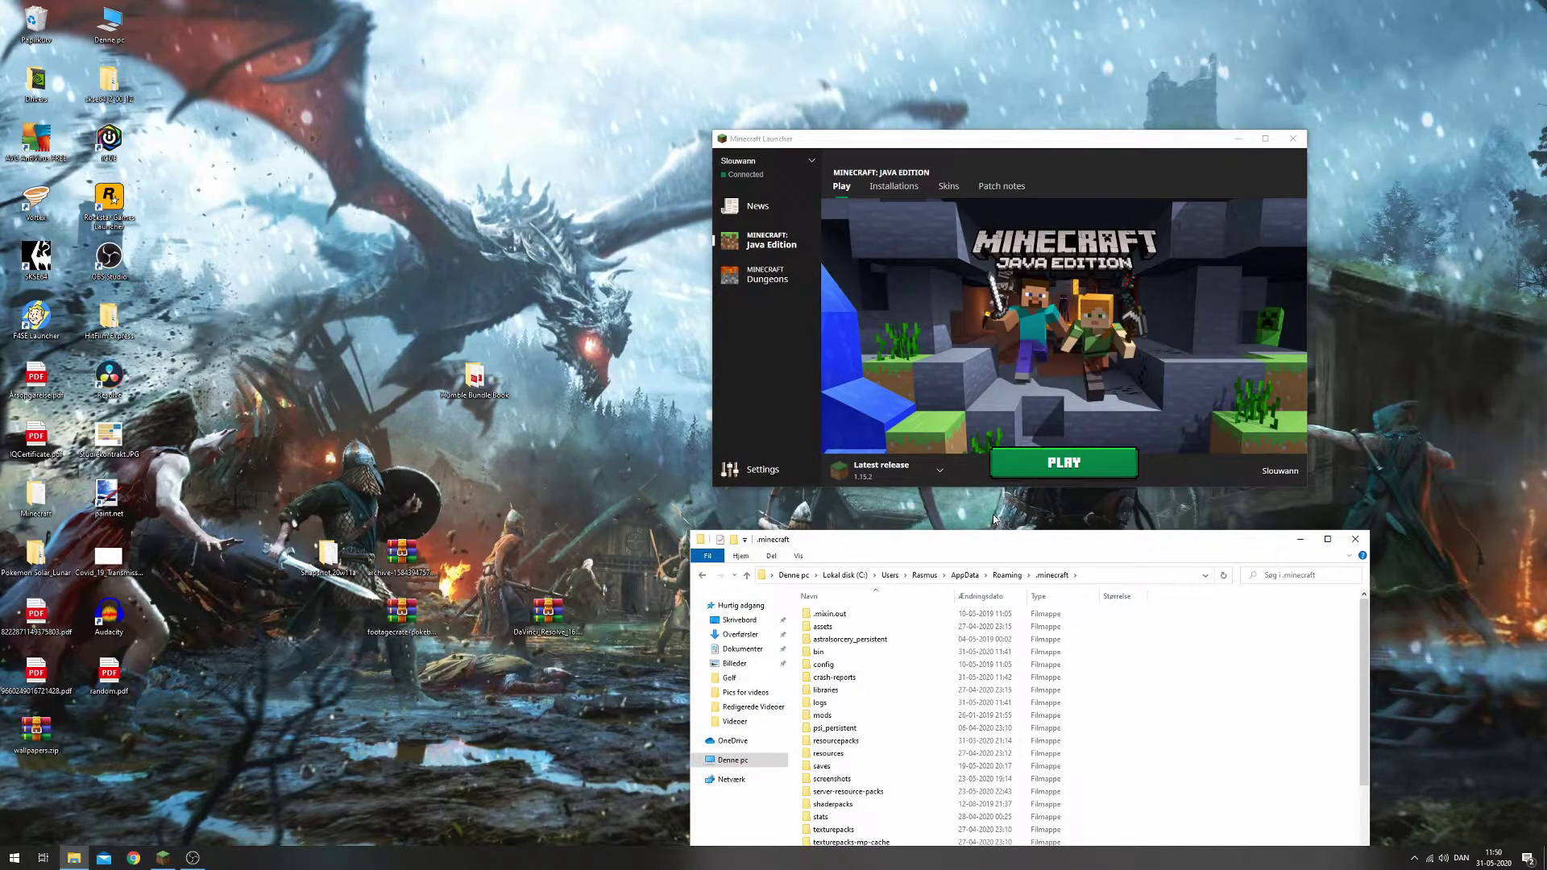
{"action": "left_click_drag", "start_coordinate": [980, 548], "coordinate": [940, 122]}
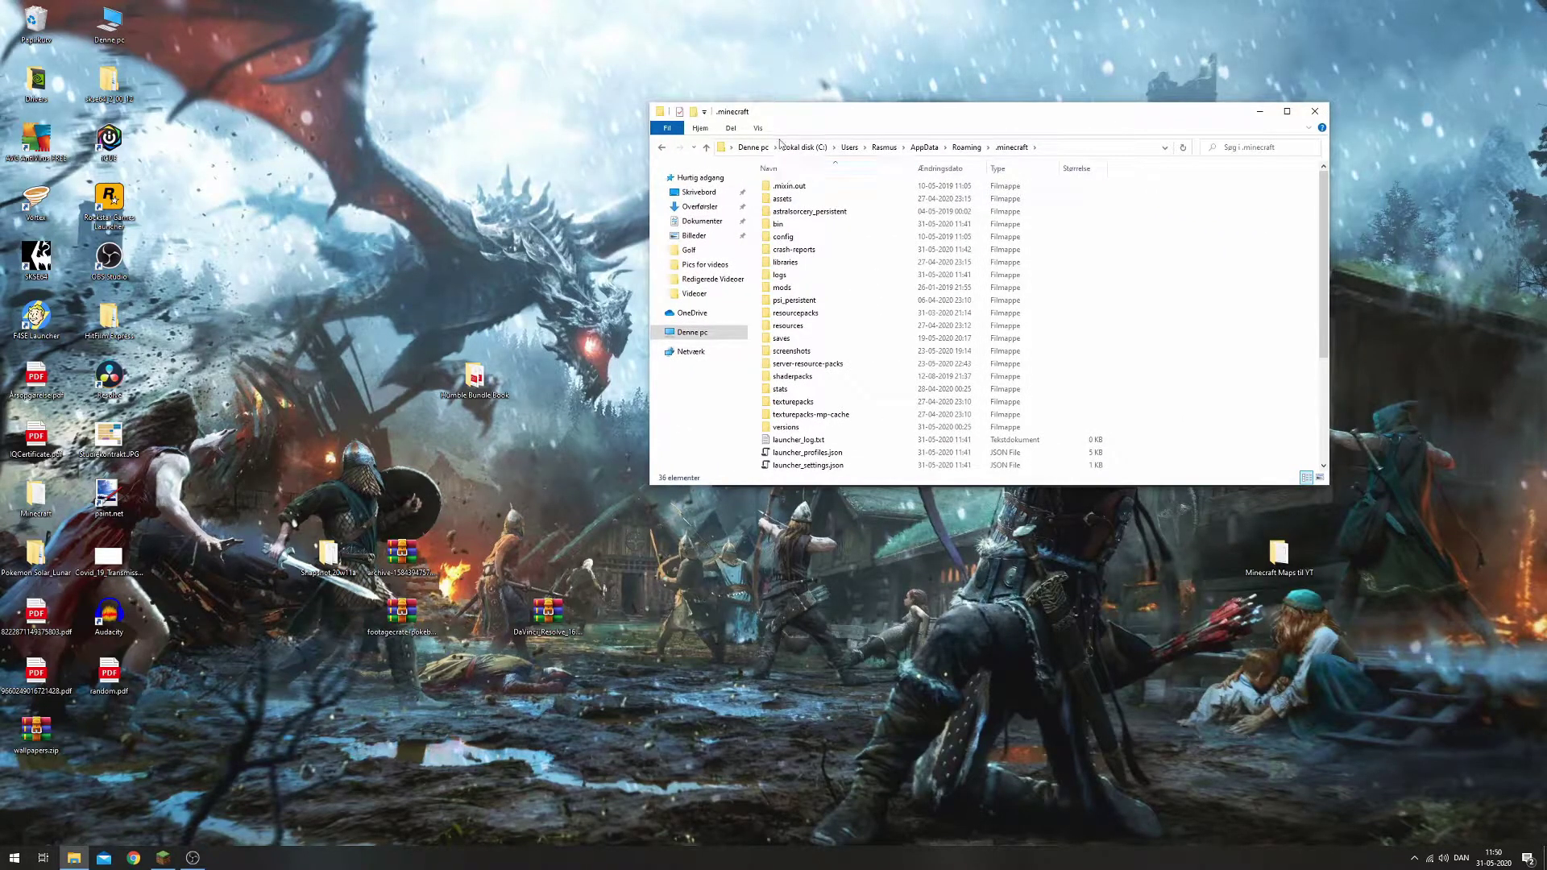
{"action": "scroll", "coordinate": [858, 273], "scroll_direction": "down", "scroll_amount": 1}
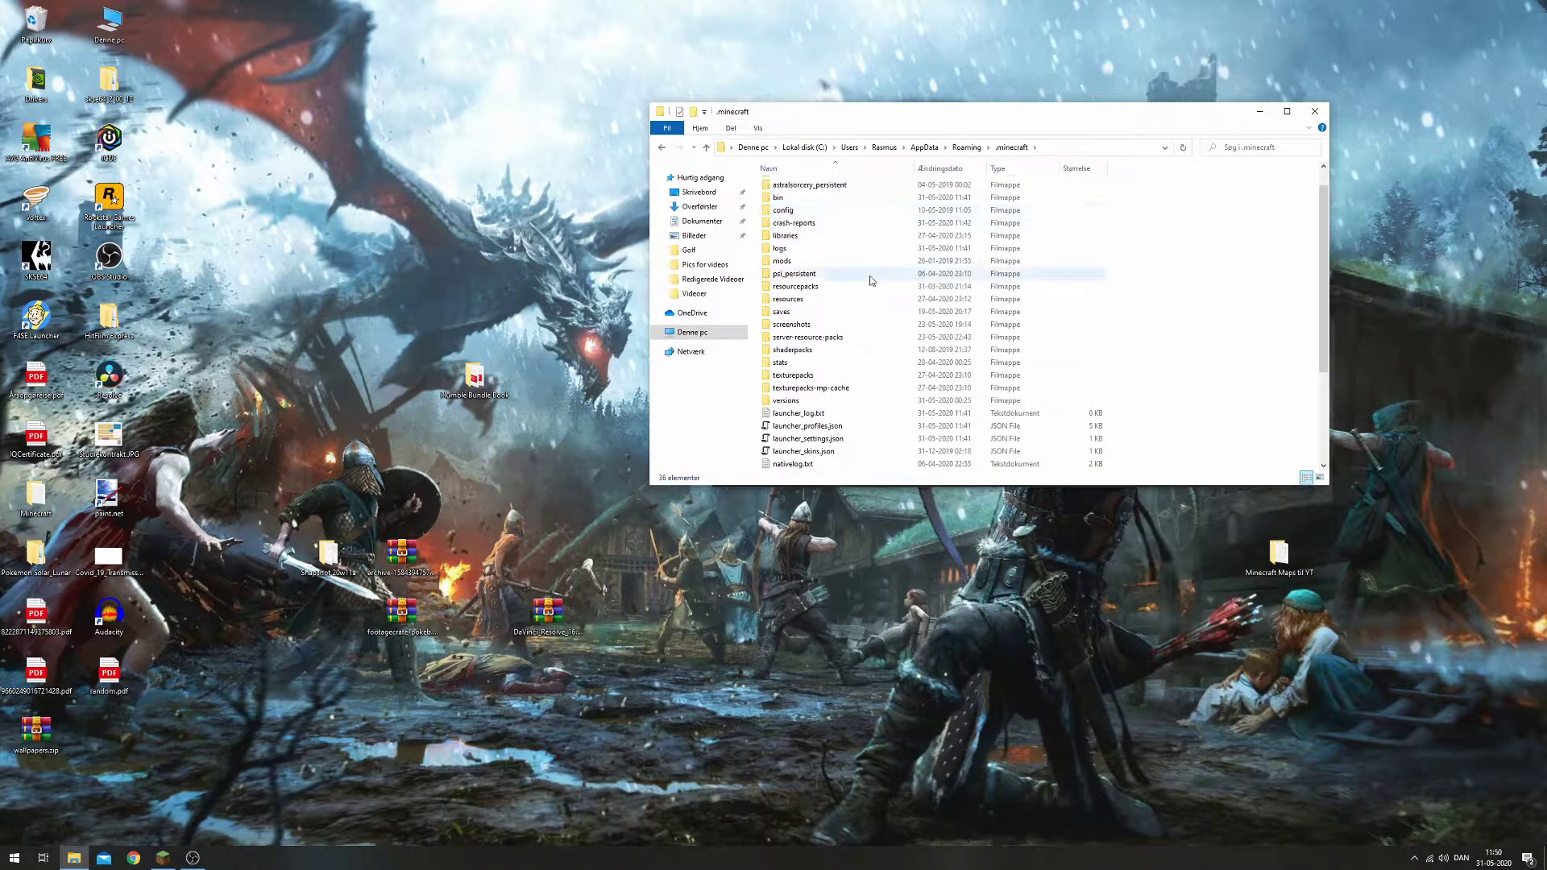
{"action": "left_click_drag", "start_coordinate": [871, 124], "coordinate": [767, 279]}
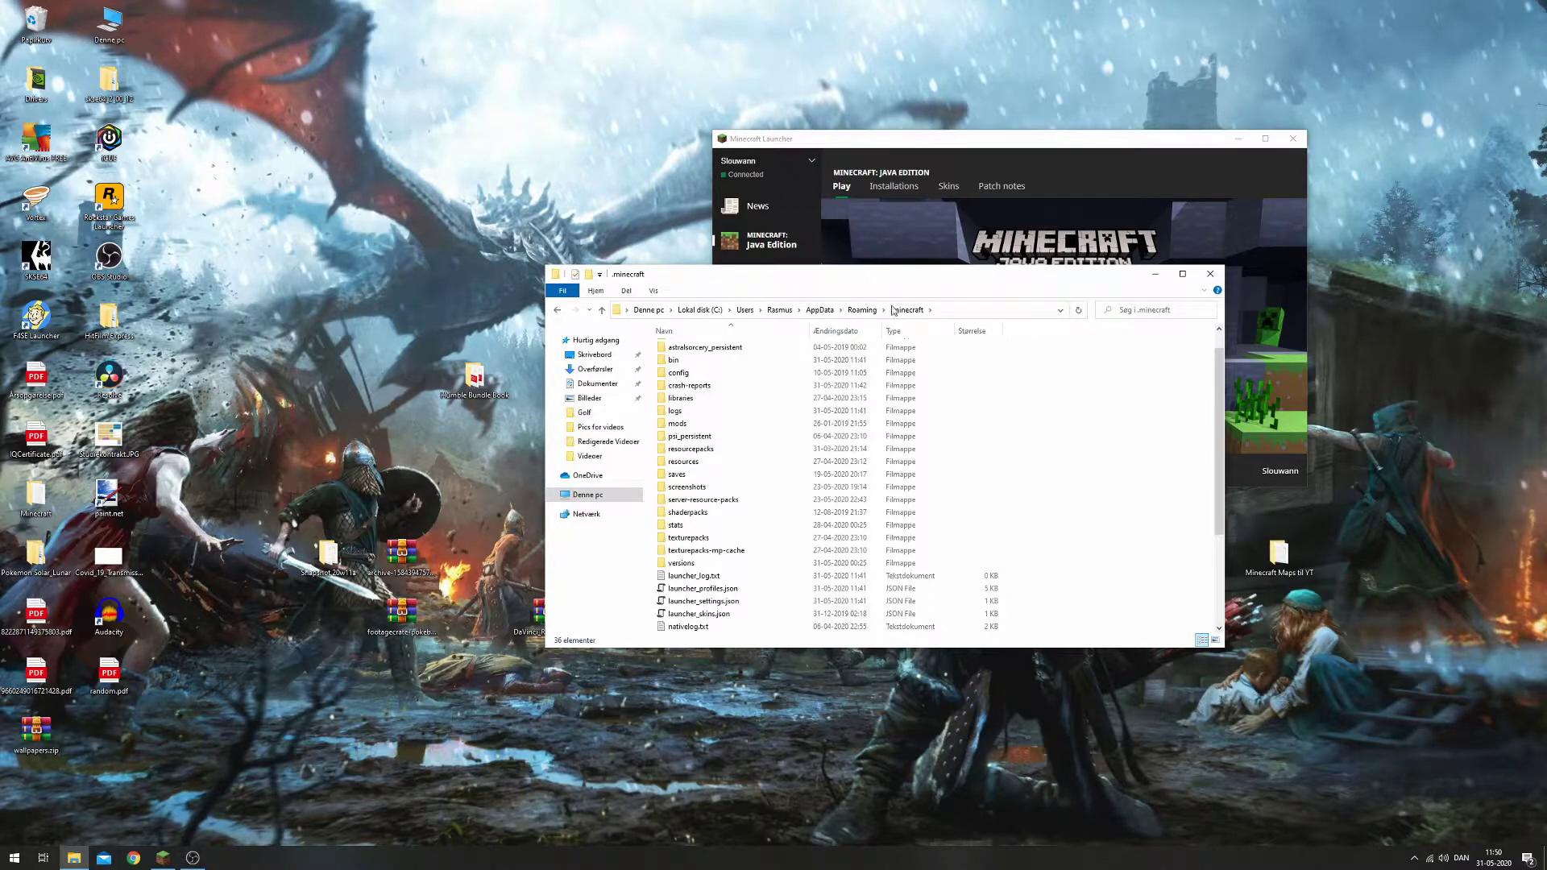
{"action": "left_click_drag", "start_coordinate": [899, 282], "coordinate": [887, 211]}
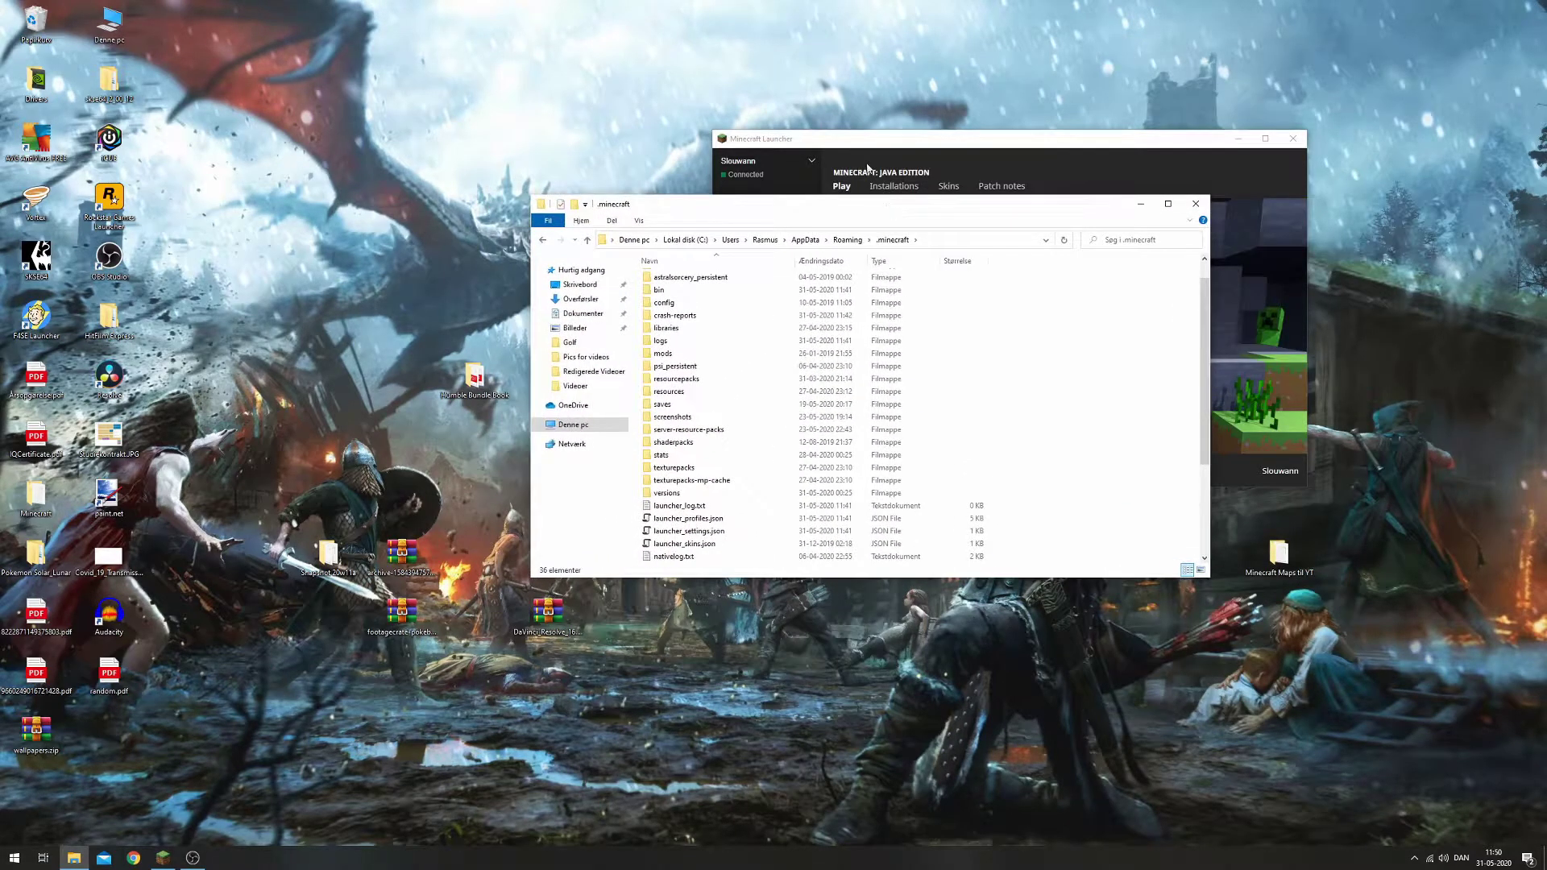
Go back to the Roaming folder to view the separate game folders and close the file window.
{"action": "left_click", "coordinate": [545, 241]}
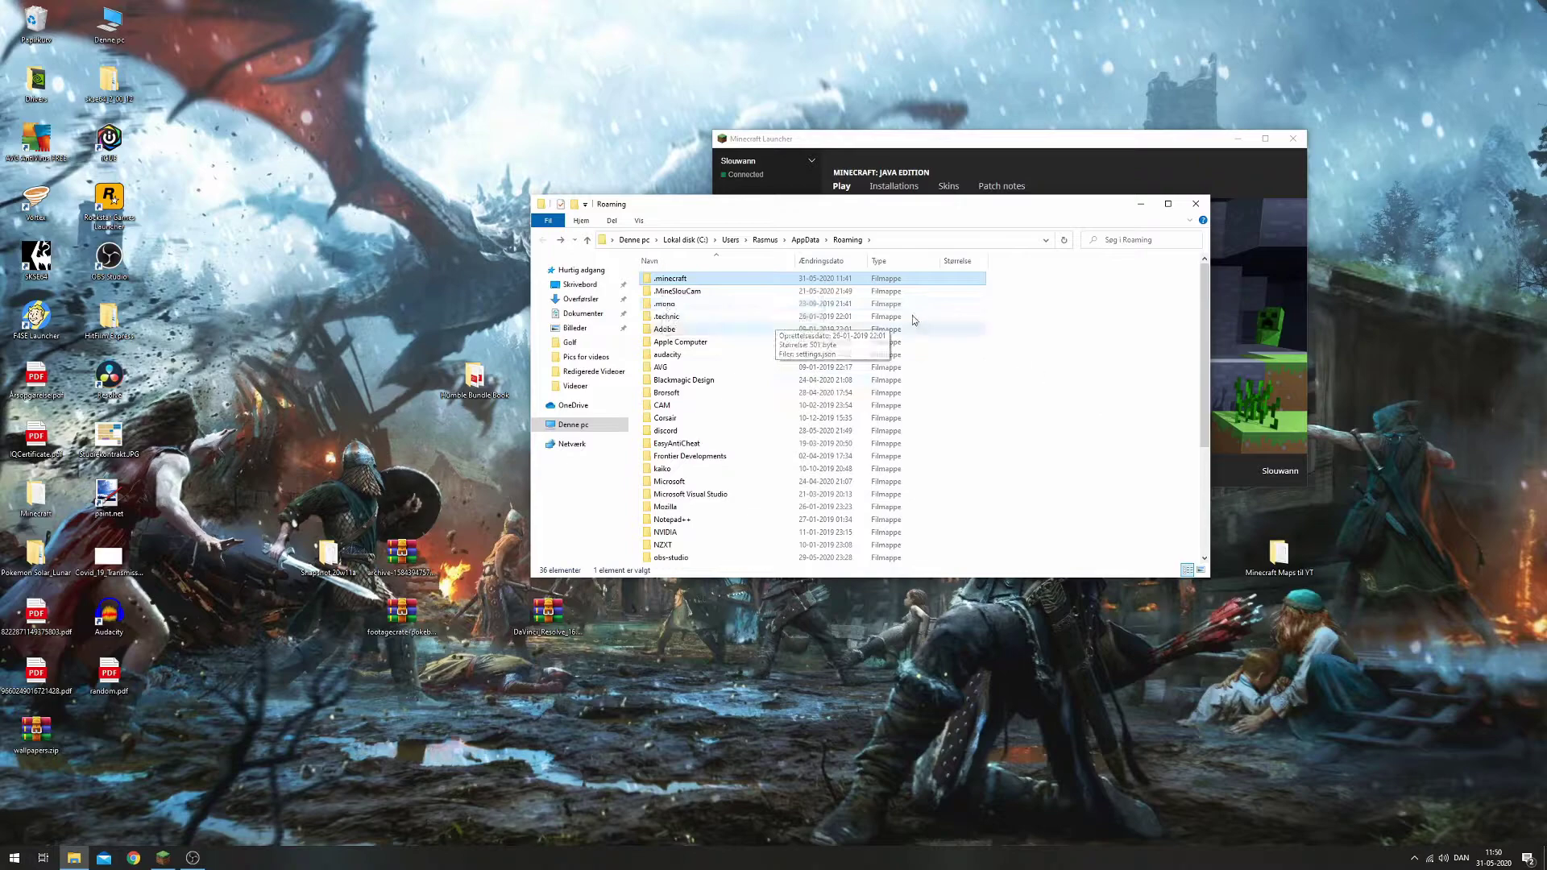
{"action": "left_click_drag", "start_coordinate": [825, 204], "coordinate": [835, 241]}
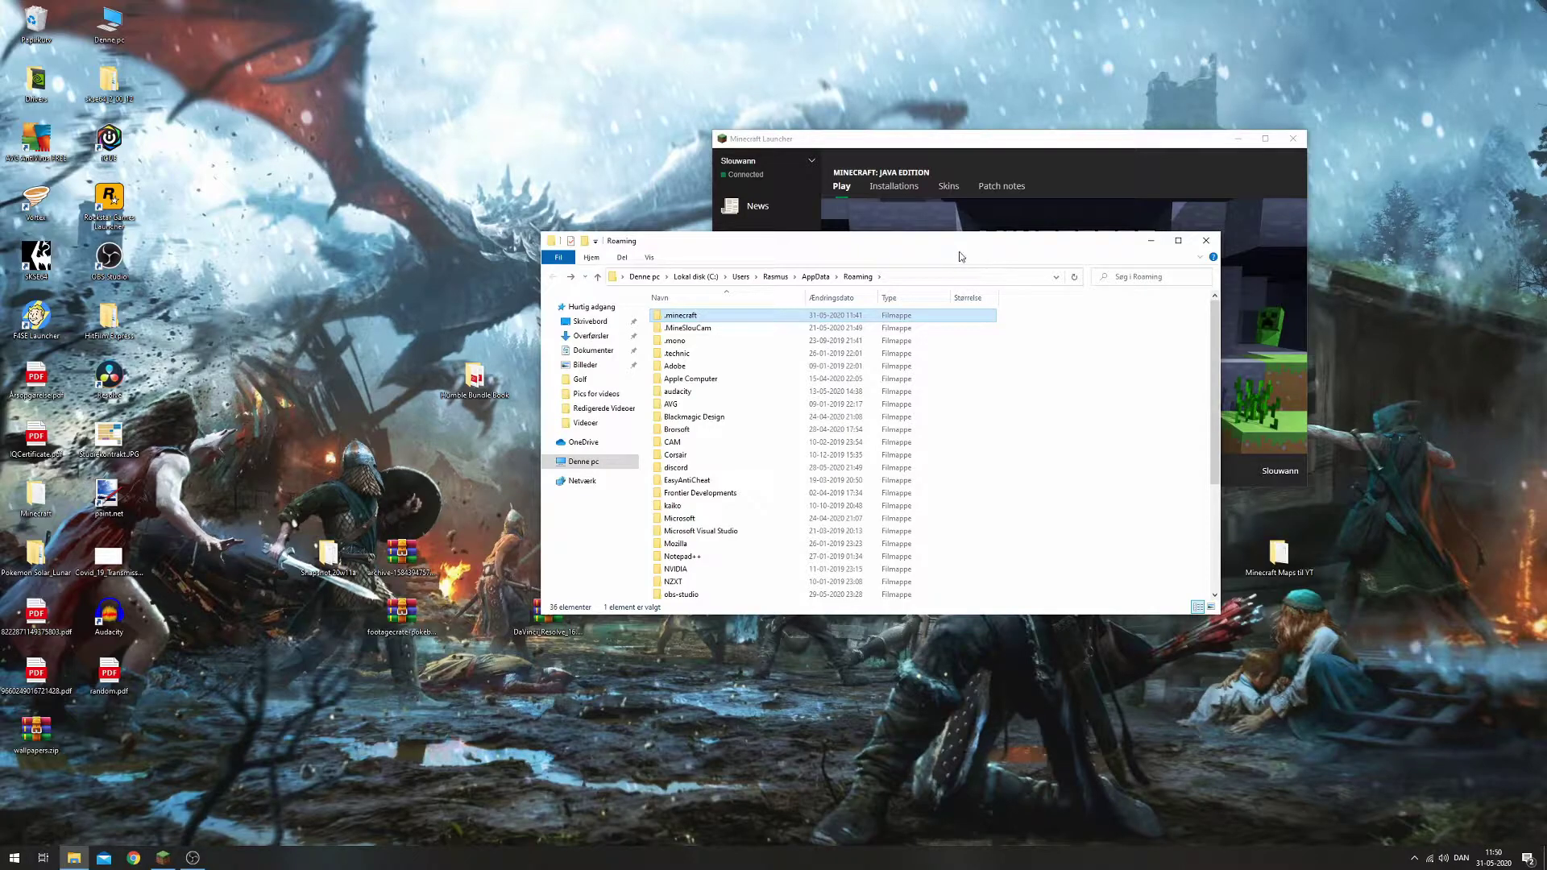
{"action": "left_click_drag", "start_coordinate": [949, 247], "coordinate": [833, 282]}
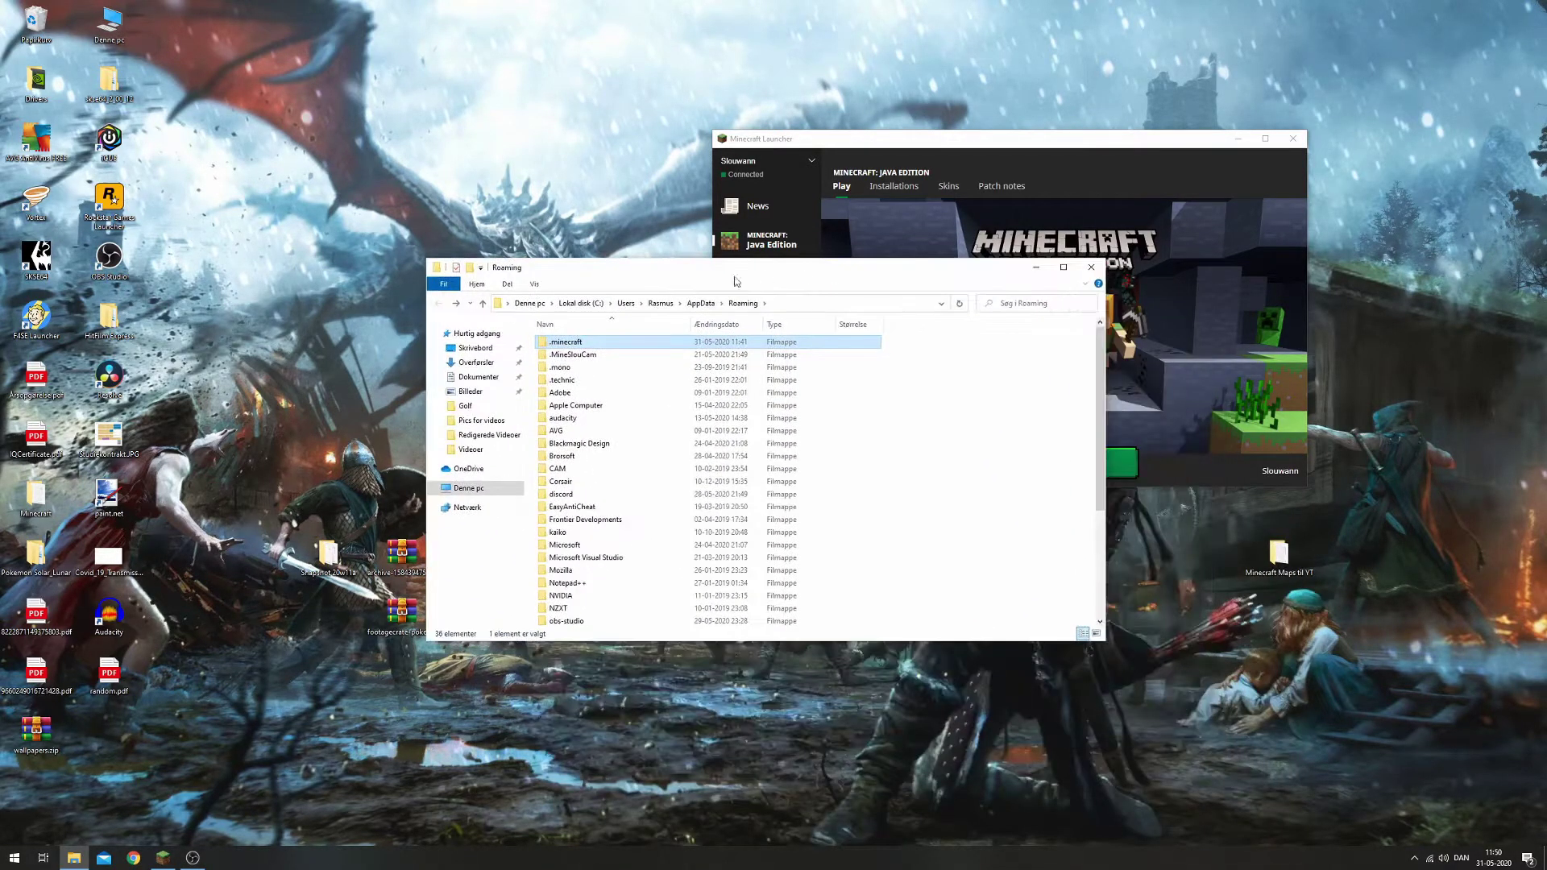
{"action": "left_click", "coordinate": [1093, 267]}
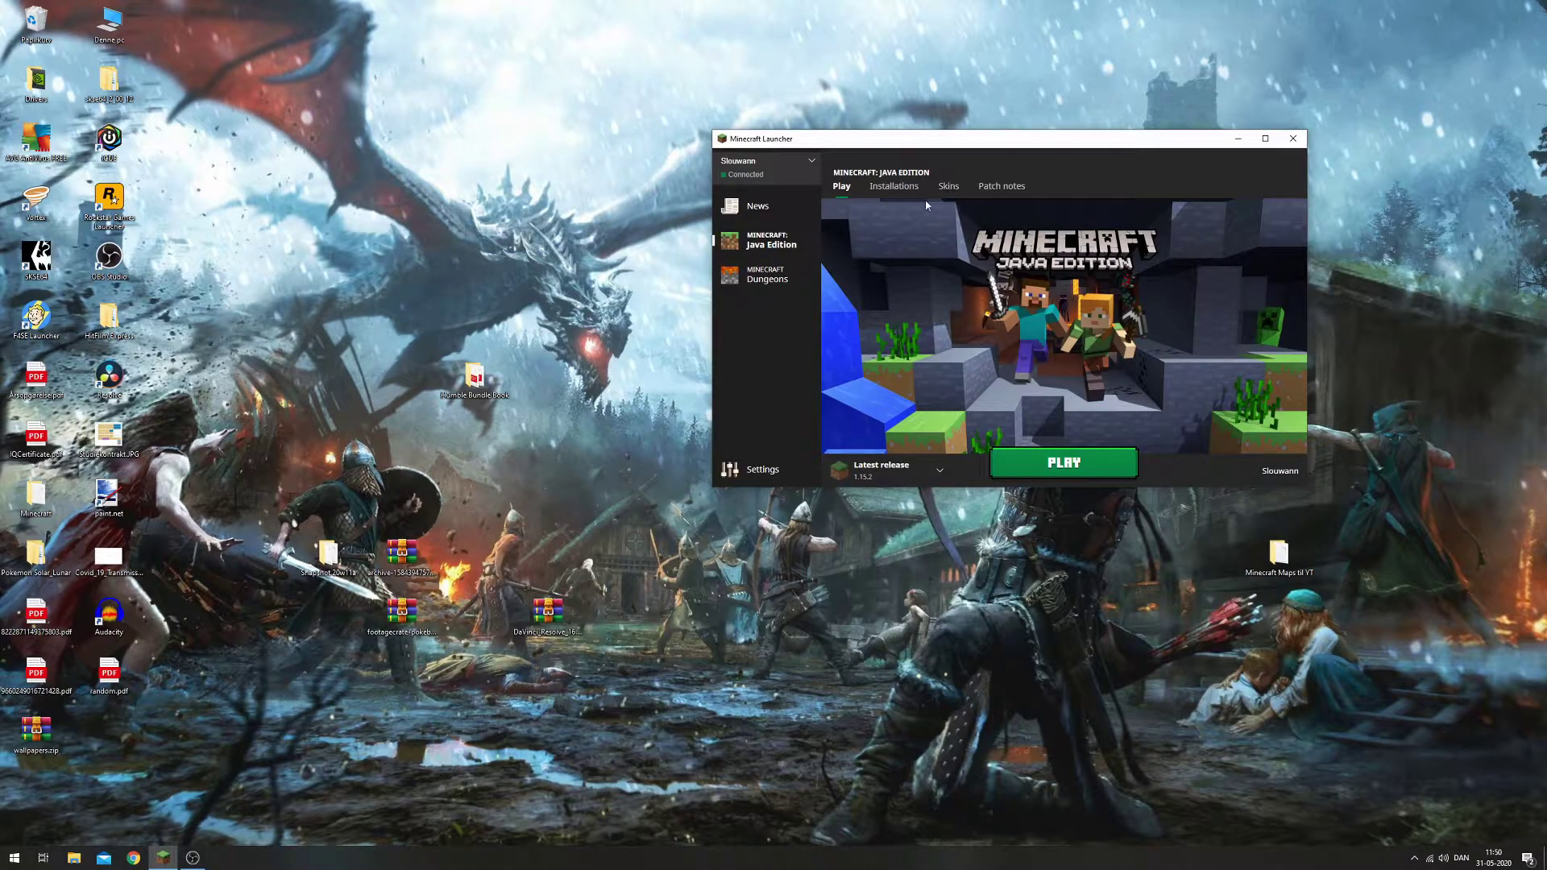
Start a new Java Edition installation and name it Installation Test.
{"action": "left_click", "coordinate": [894, 186]}
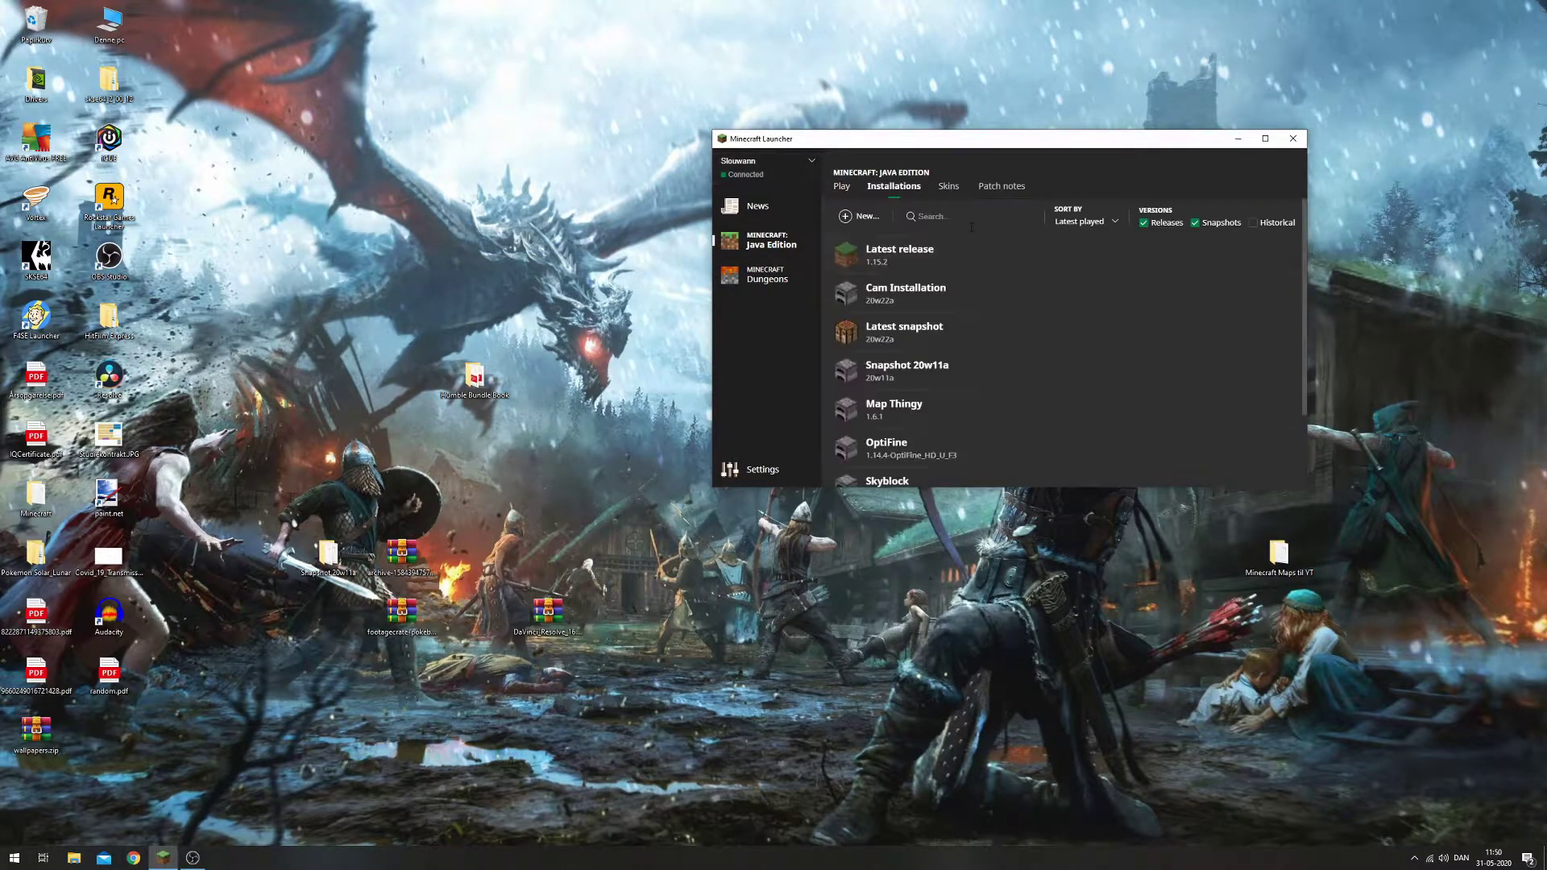
{"action": "left_click", "coordinate": [868, 217]}
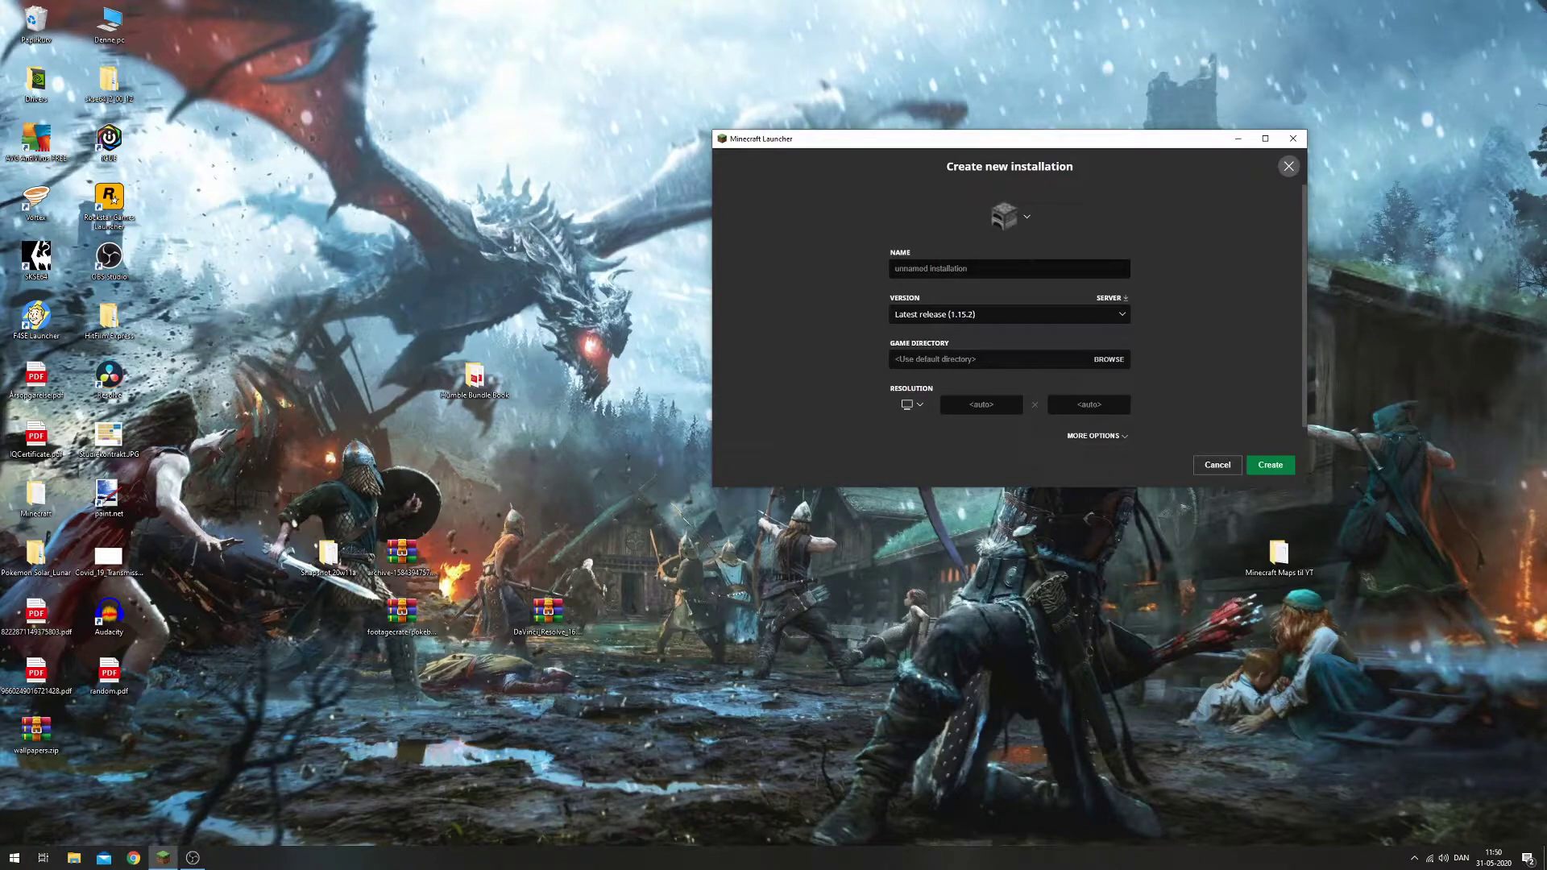
{"action": "left_click", "coordinate": [896, 274]}
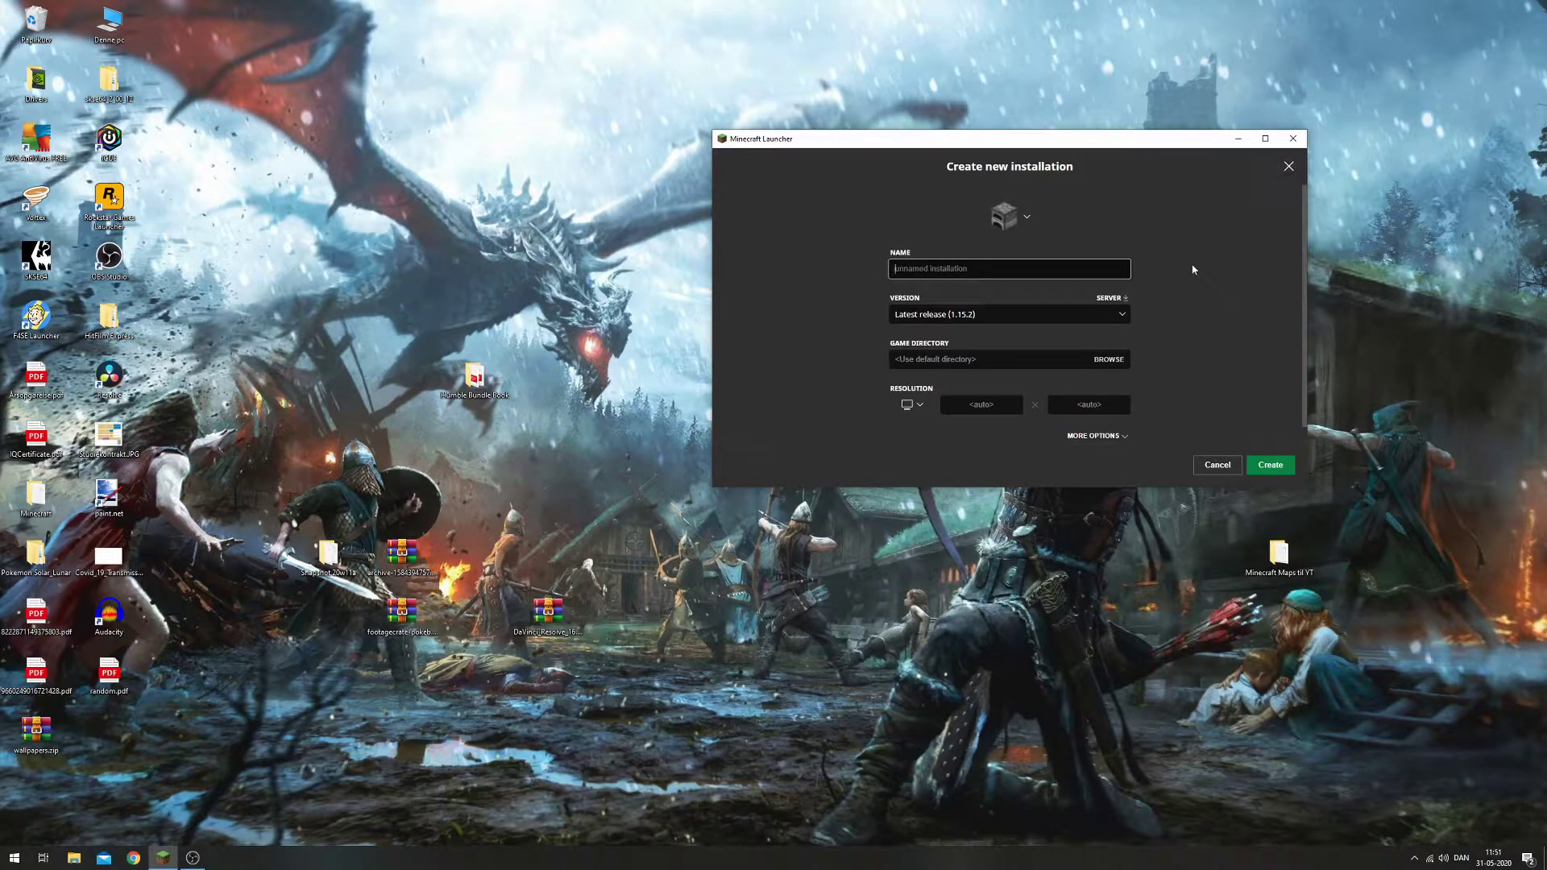
{"action": "type", "text": "Installation Test"}
Set the installation's game directory to the .MineSlouCam folder in AppData\Roaming and create the installation.
{"action": "left_click", "coordinate": [1108, 359]}
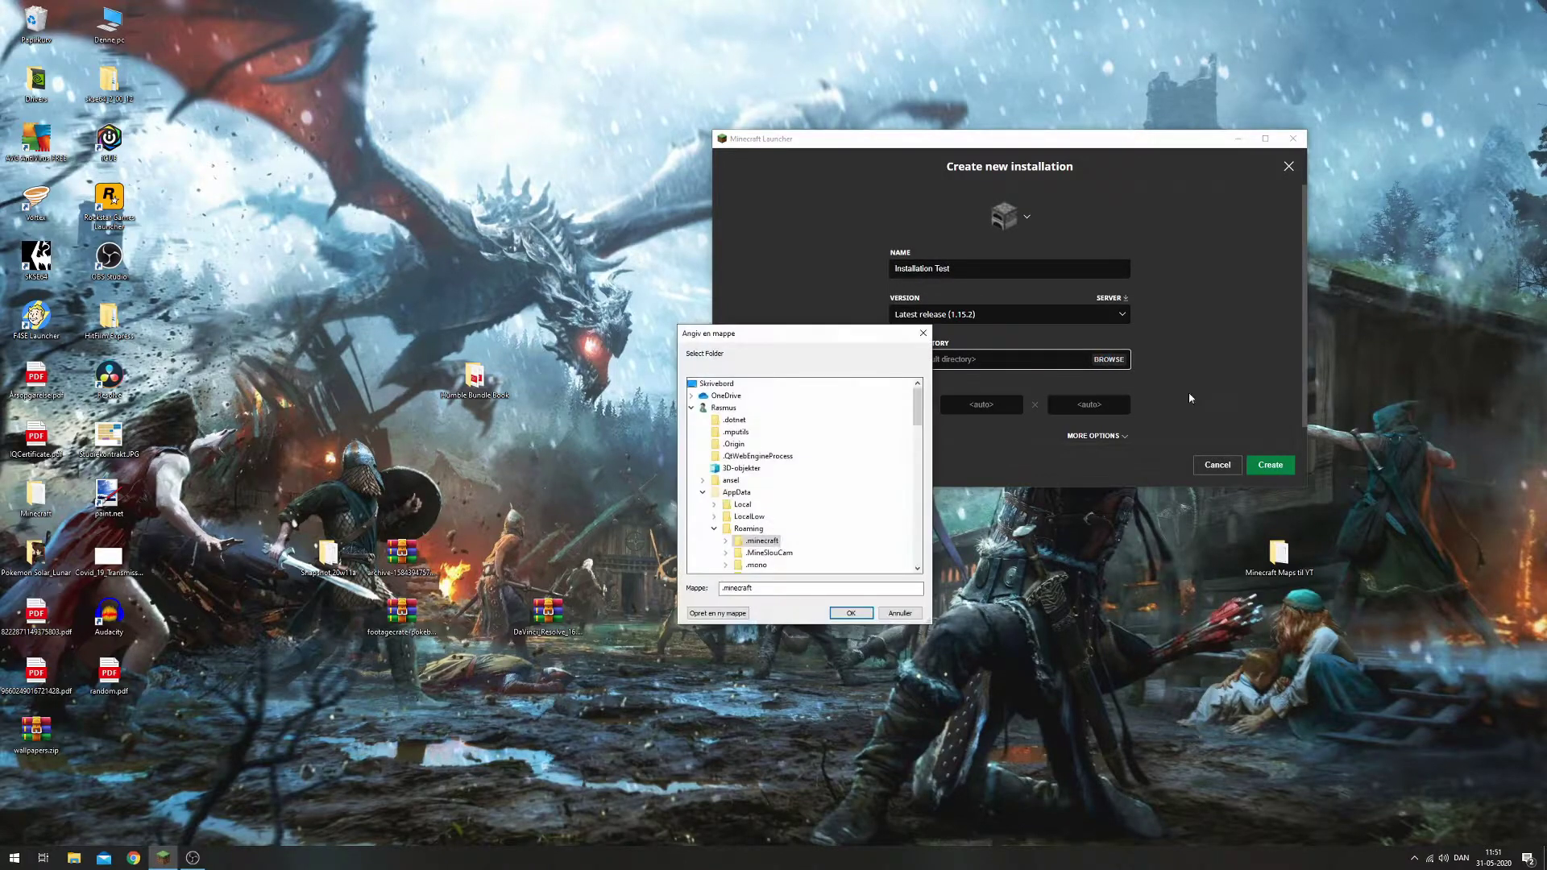
{"action": "left_click_drag", "start_coordinate": [807, 341], "coordinate": [810, 183]}
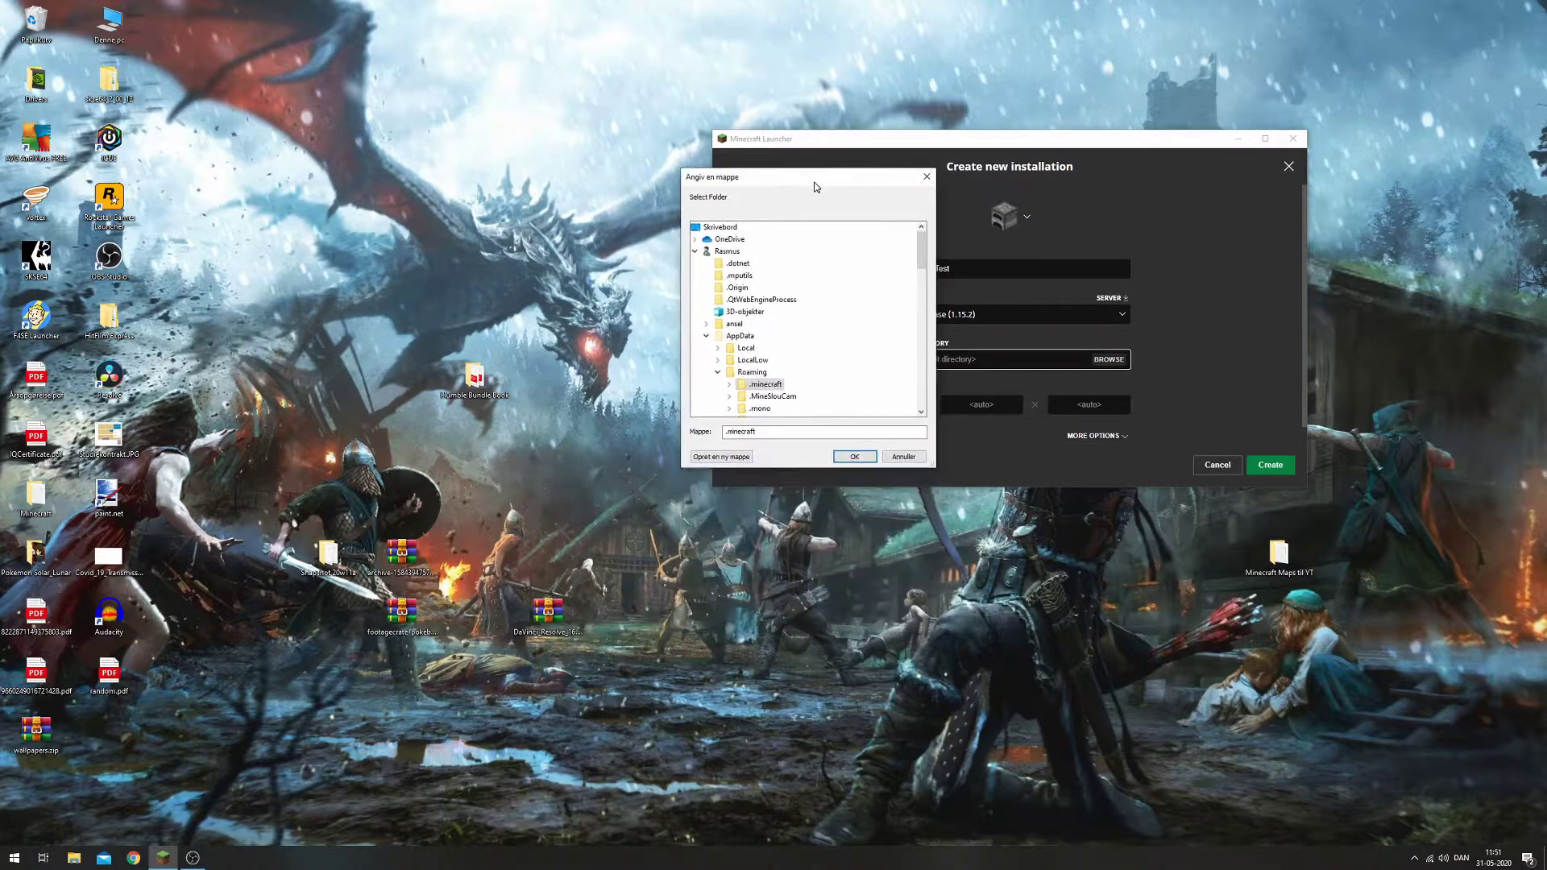
{"action": "double_click", "coordinate": [786, 395]}
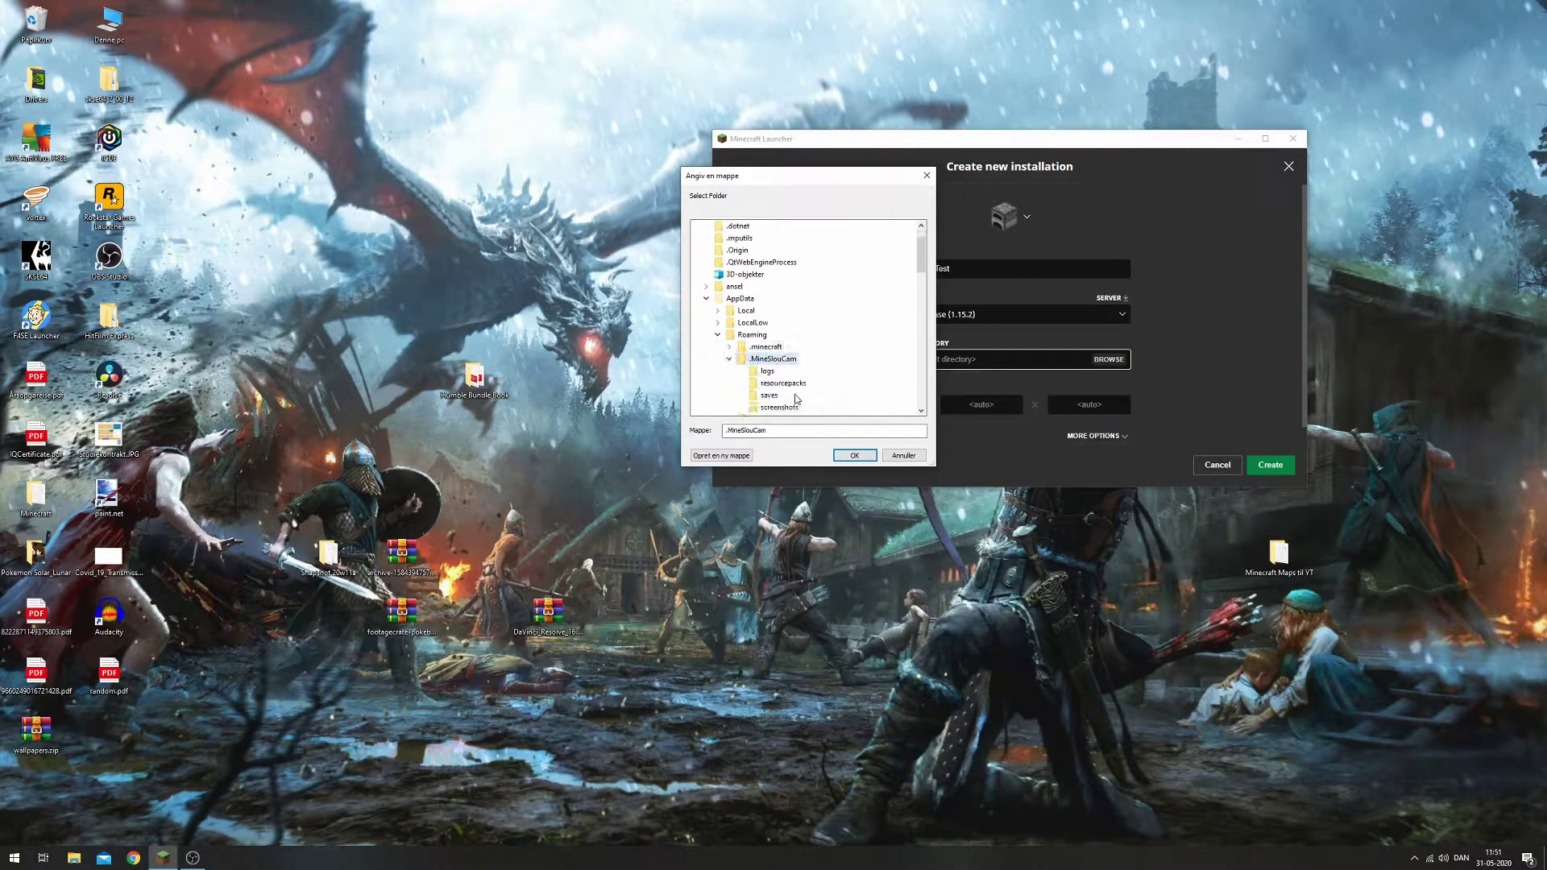
{"action": "left_click", "coordinate": [855, 456]}
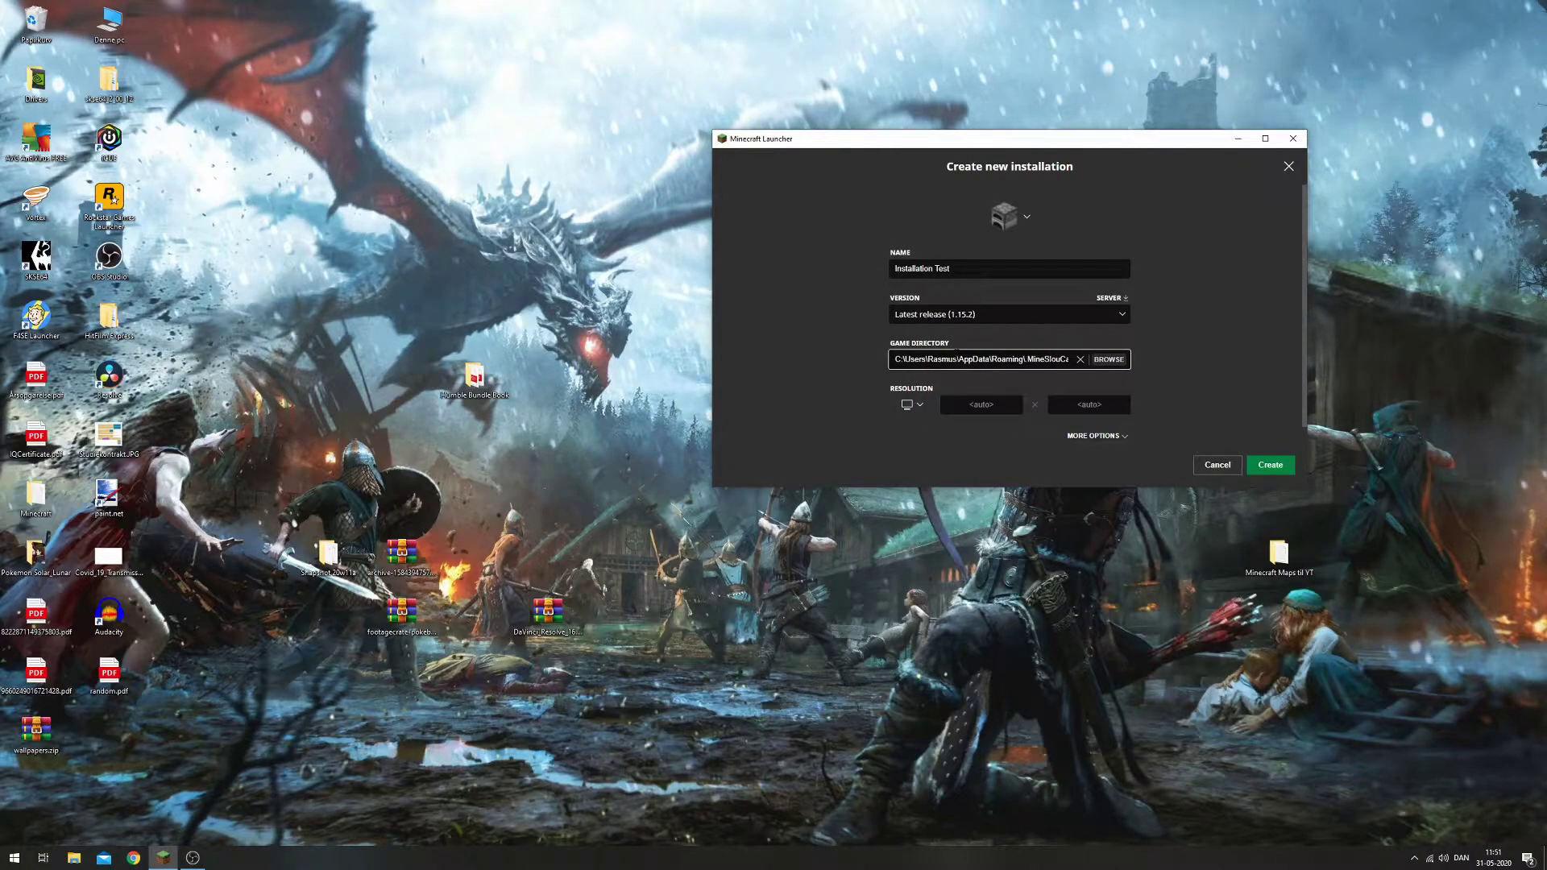
{"action": "left_click", "coordinate": [1270, 465]}
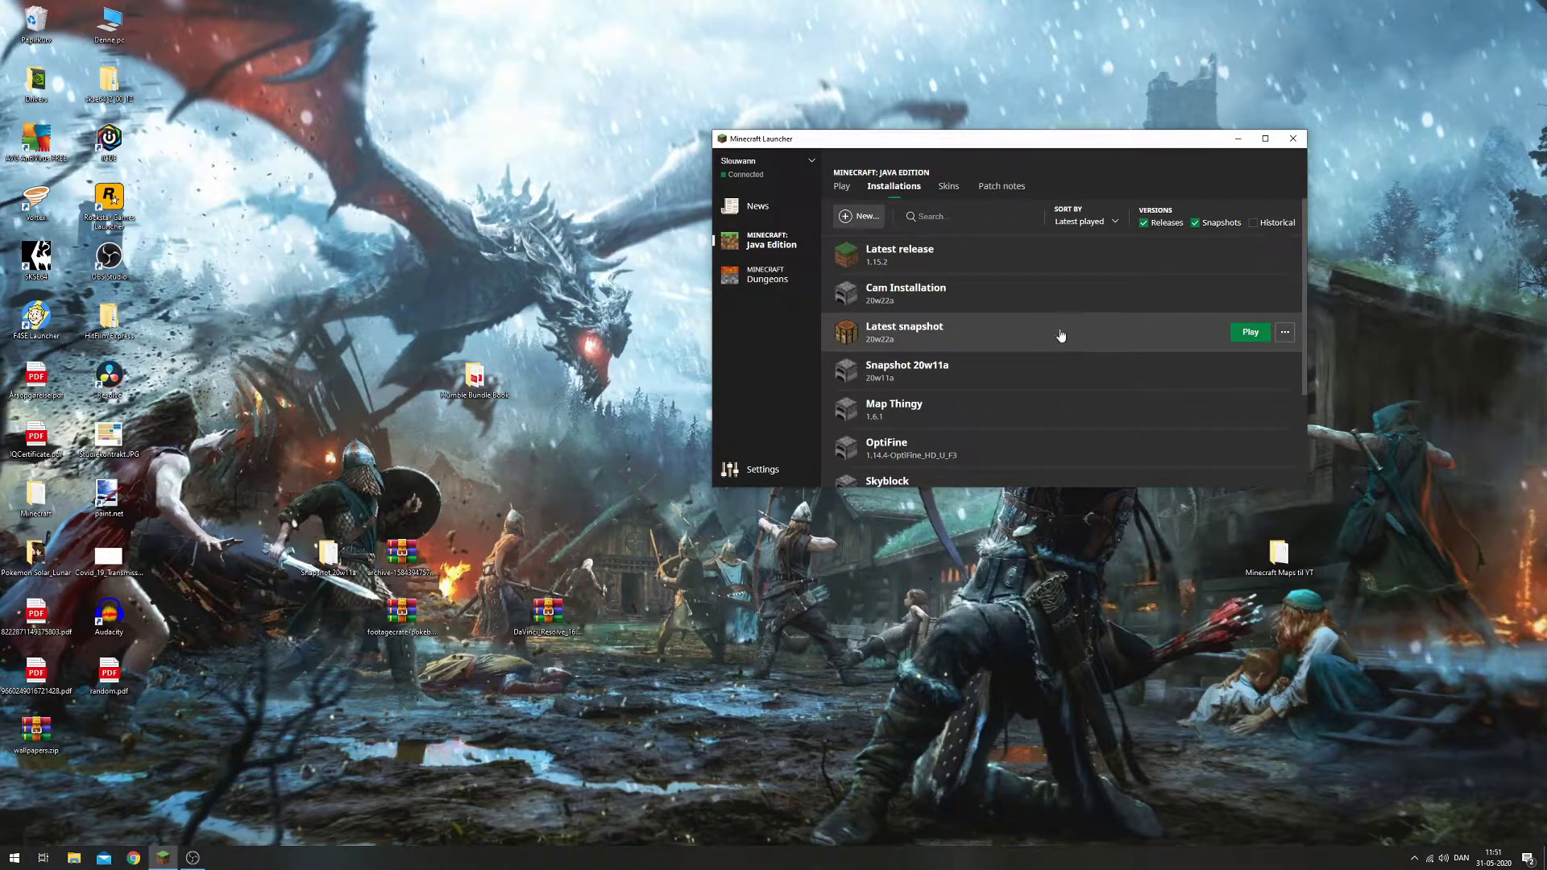
Look through the launchable installations for Installation Test, keep Latest release 1.15.2 selected and launch the game.
{"action": "left_click", "coordinate": [850, 190]}
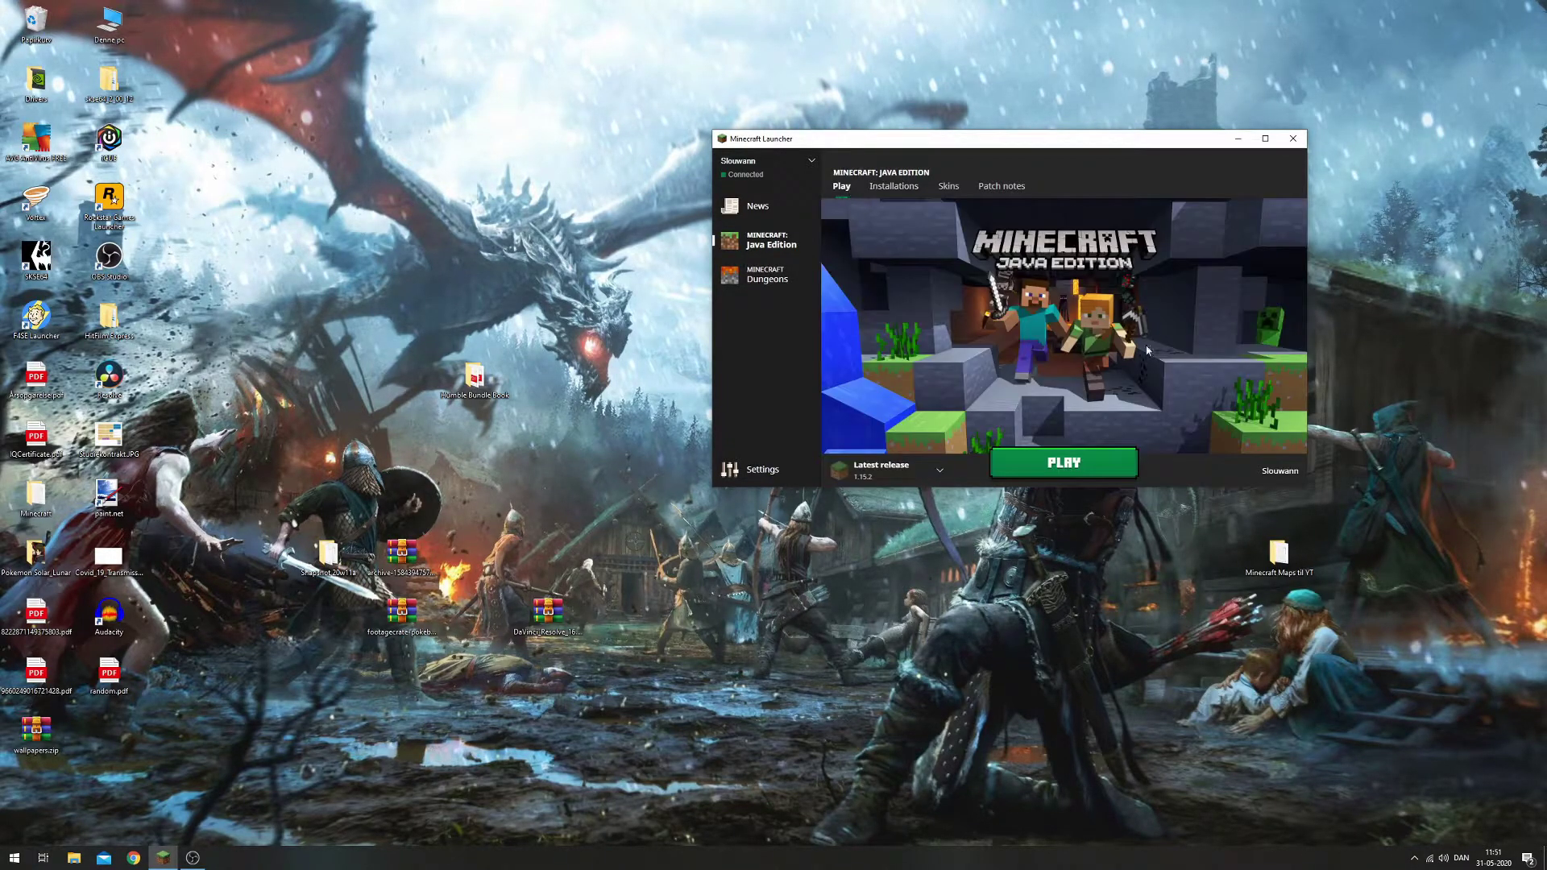
{"action": "left_click", "coordinate": [939, 470]}
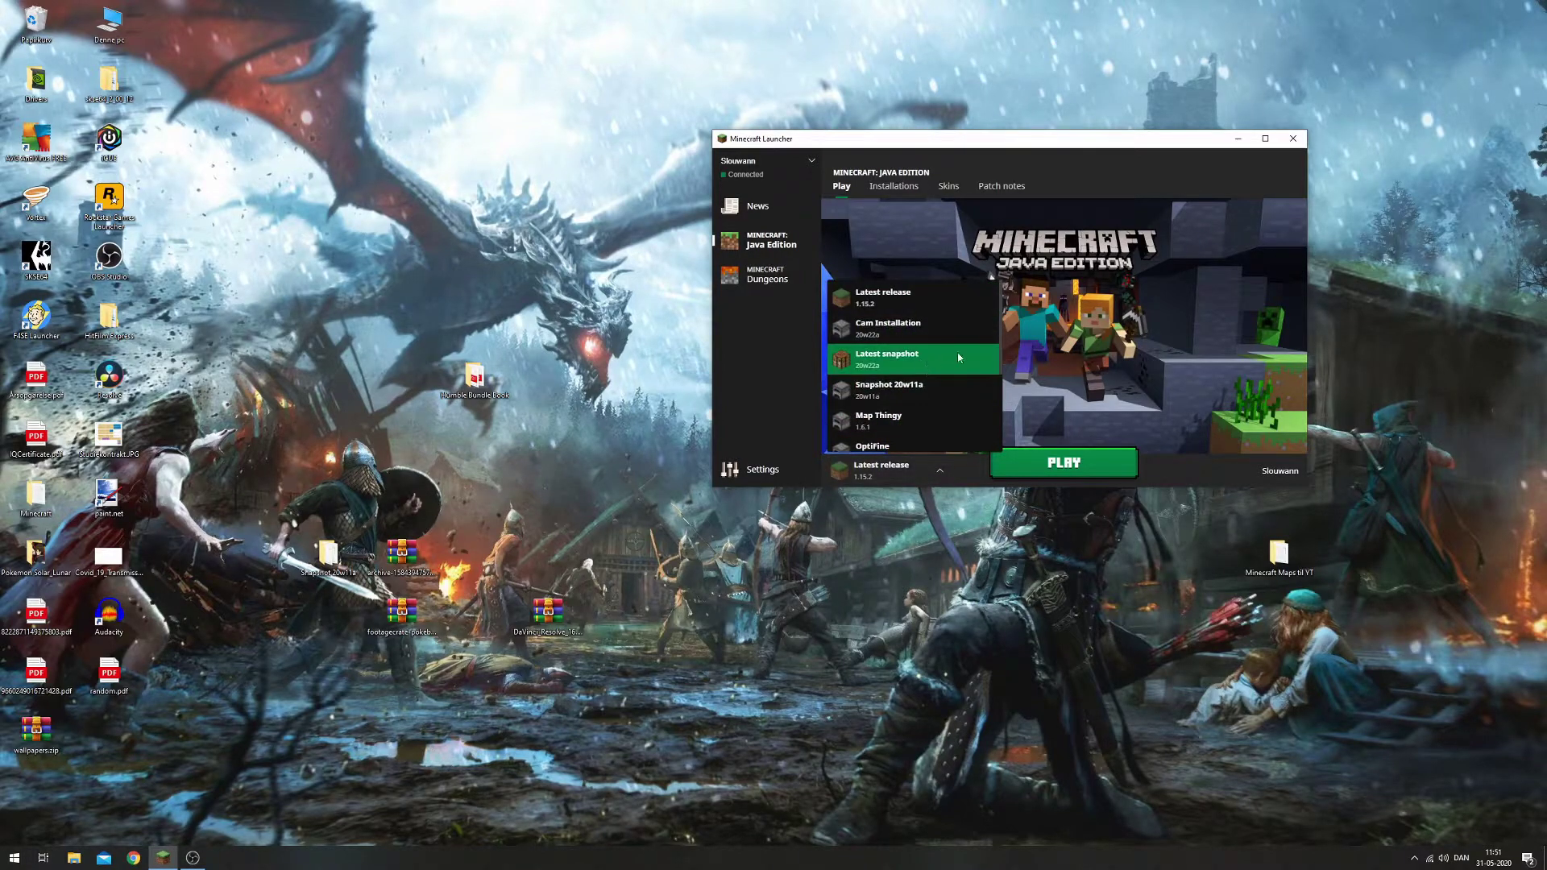
{"action": "scroll", "coordinate": [951, 343], "scroll_direction": "down", "scroll_amount": 2}
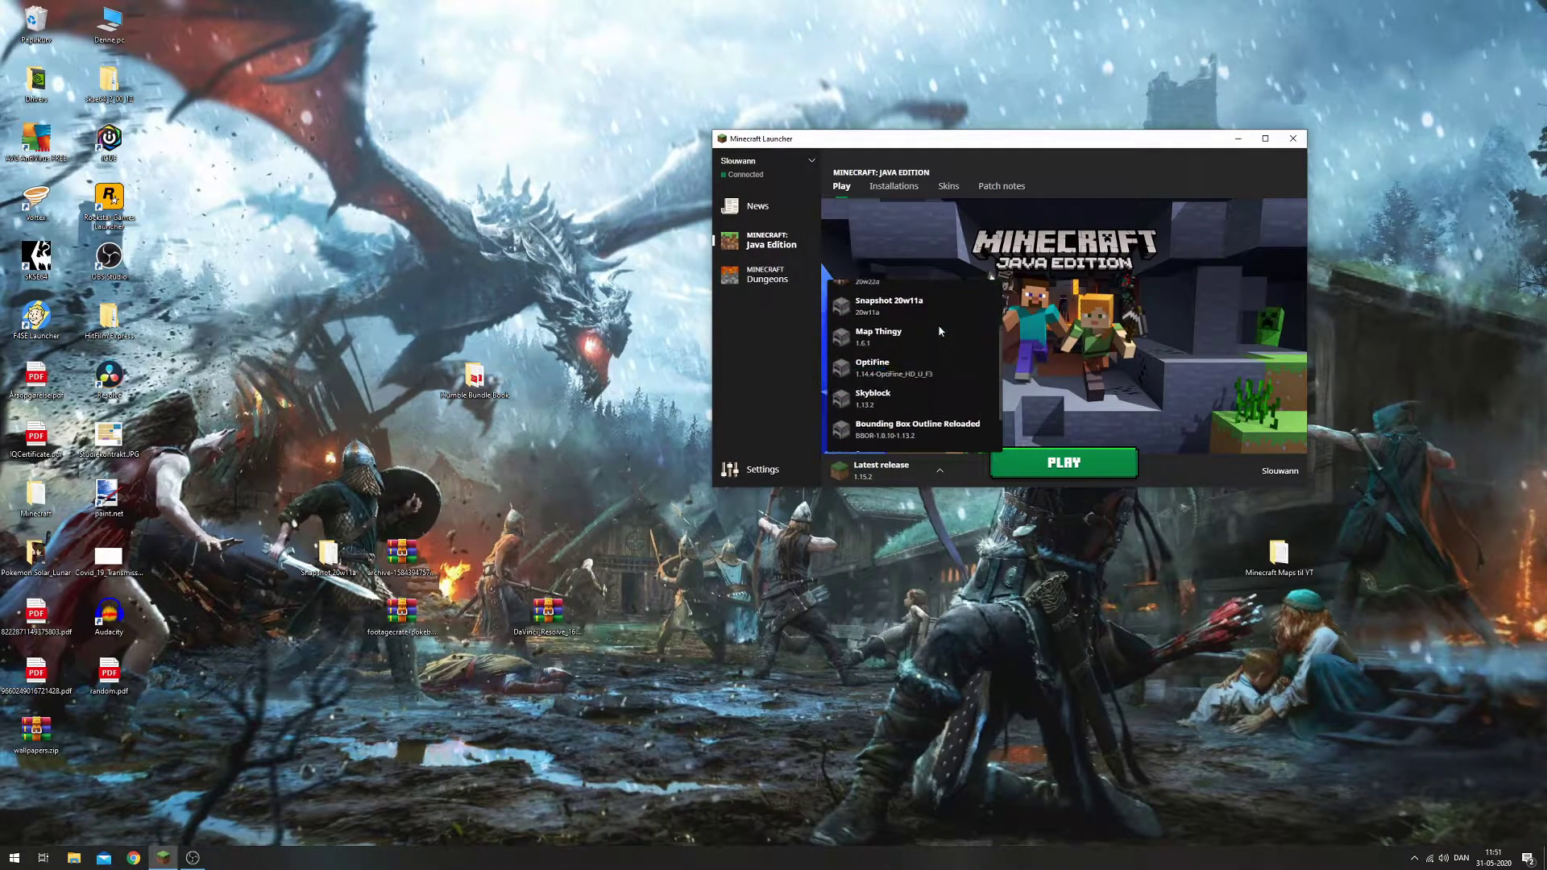
{"action": "scroll", "coordinate": [938, 330], "scroll_direction": "down", "scroll_amount": 1}
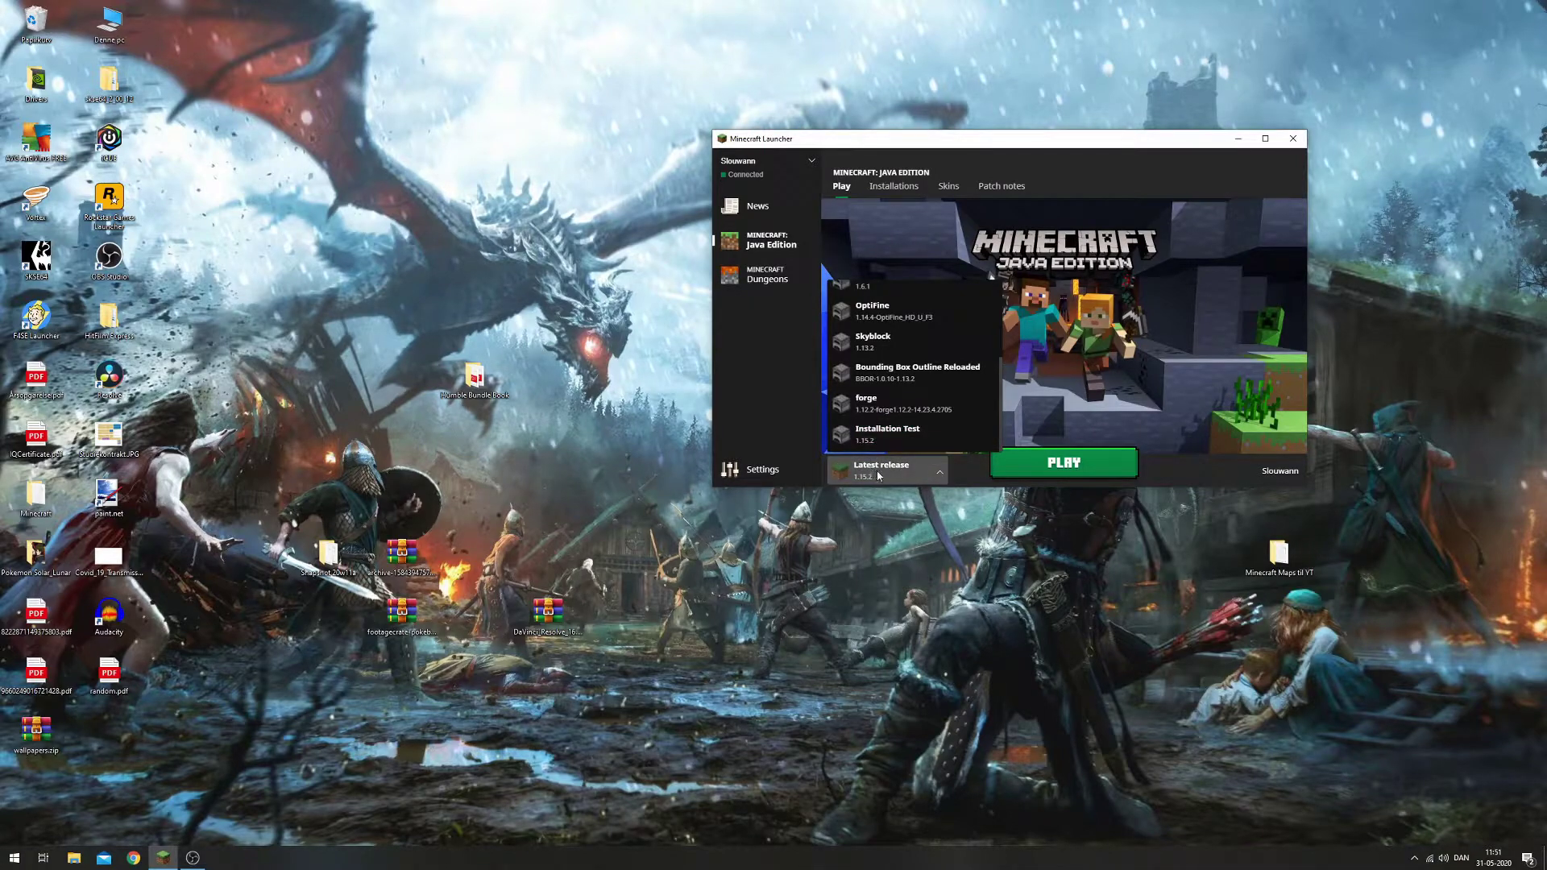
{"action": "left_click", "coordinate": [1068, 403]}
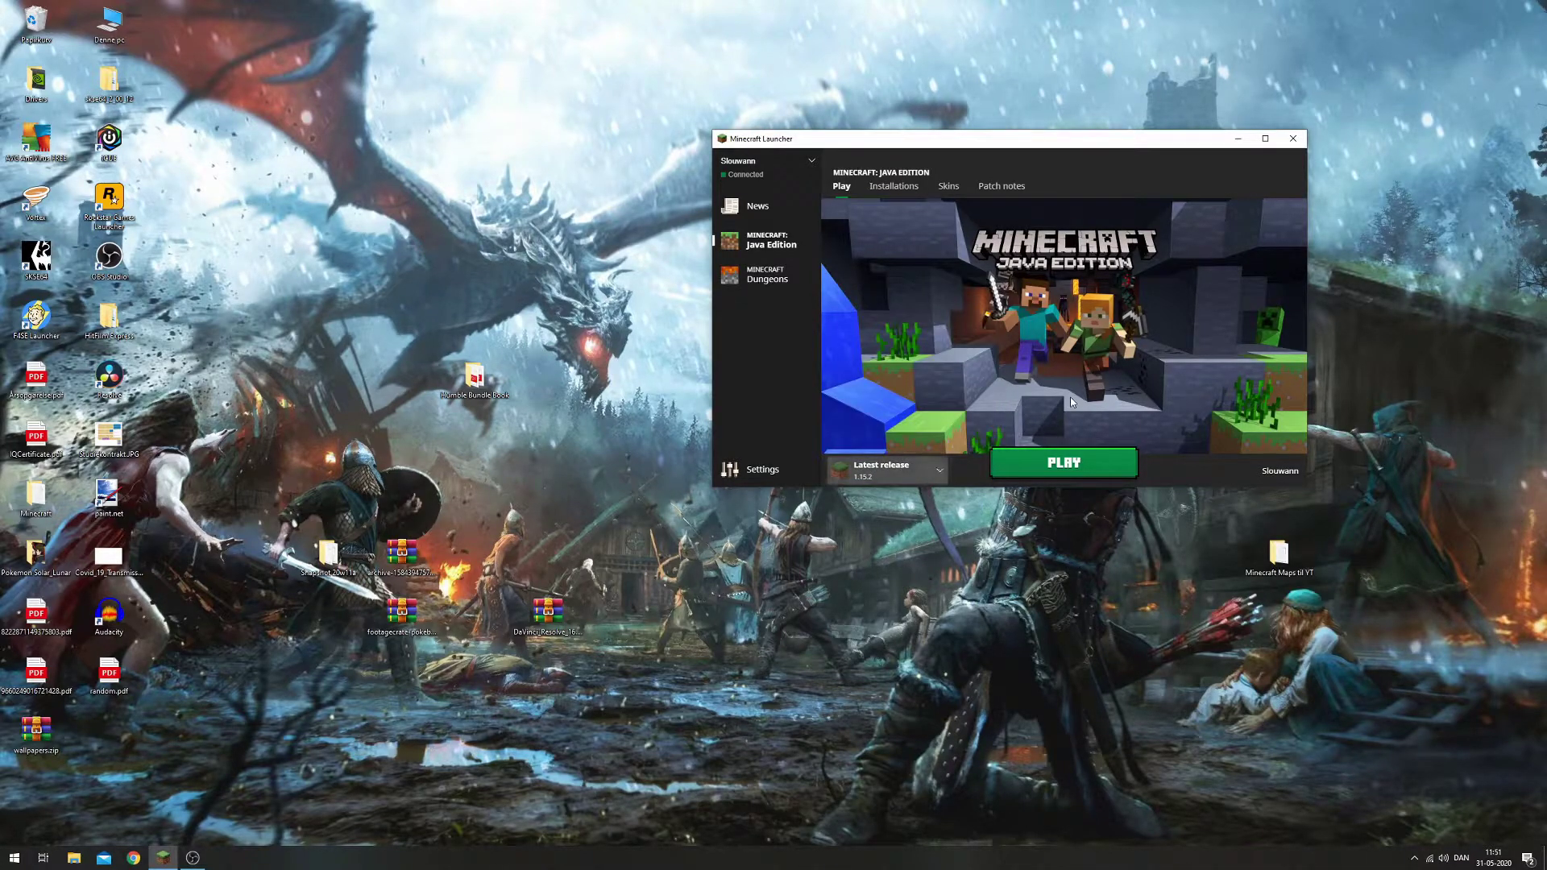
{"action": "left_click", "coordinate": [1063, 464]}
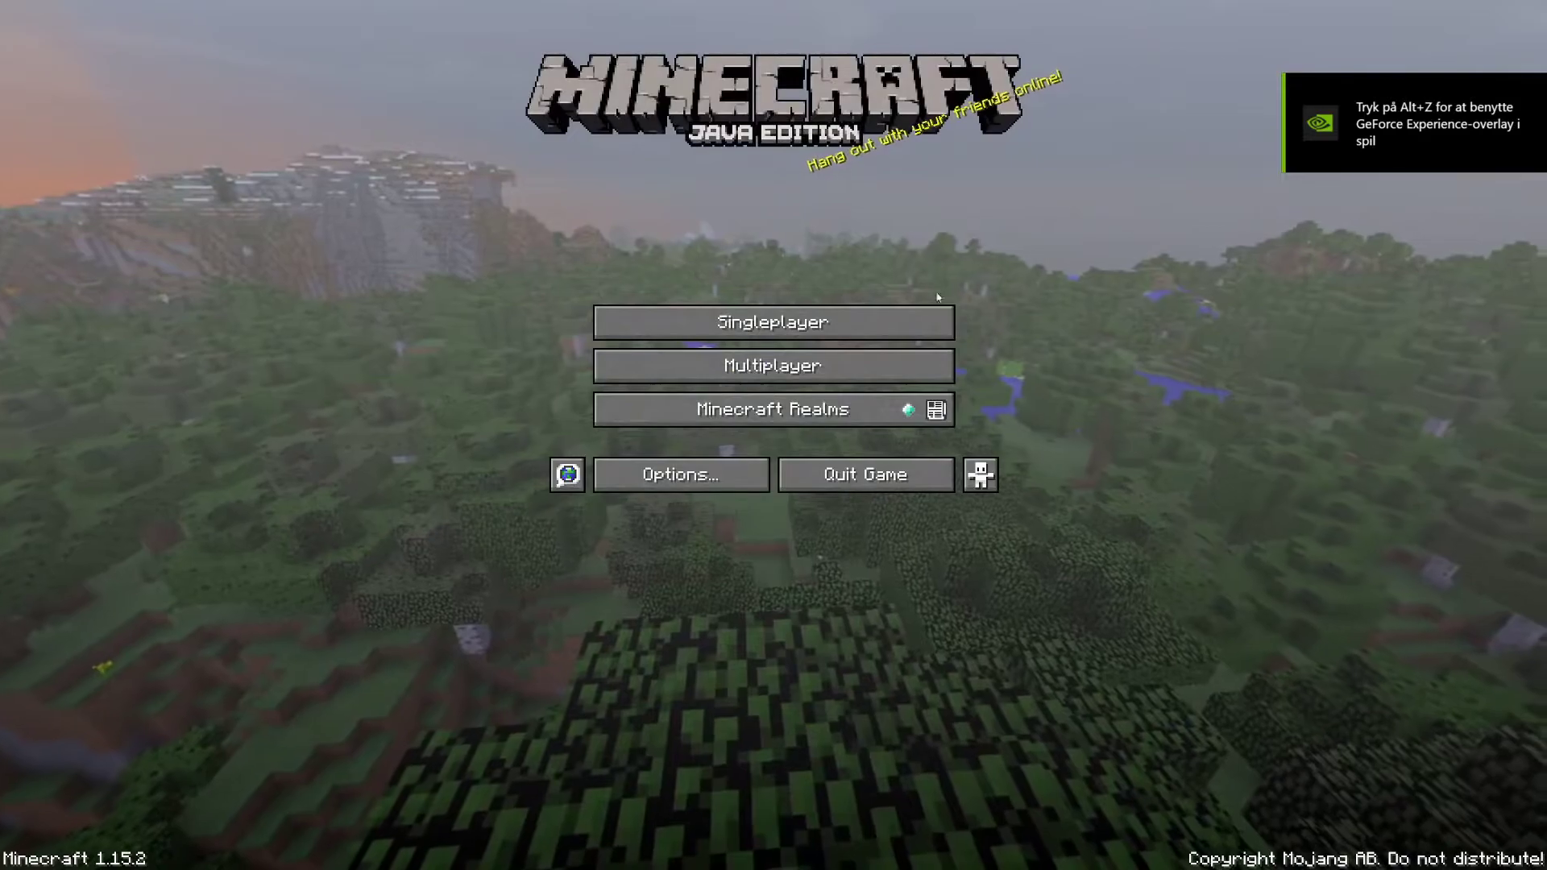
Create a new singleplayer world named Random World in Creative mode and pause the game once it loads.
{"action": "left_click", "coordinate": [844, 317]}
{"action": "left_click", "coordinate": [897, 797]}
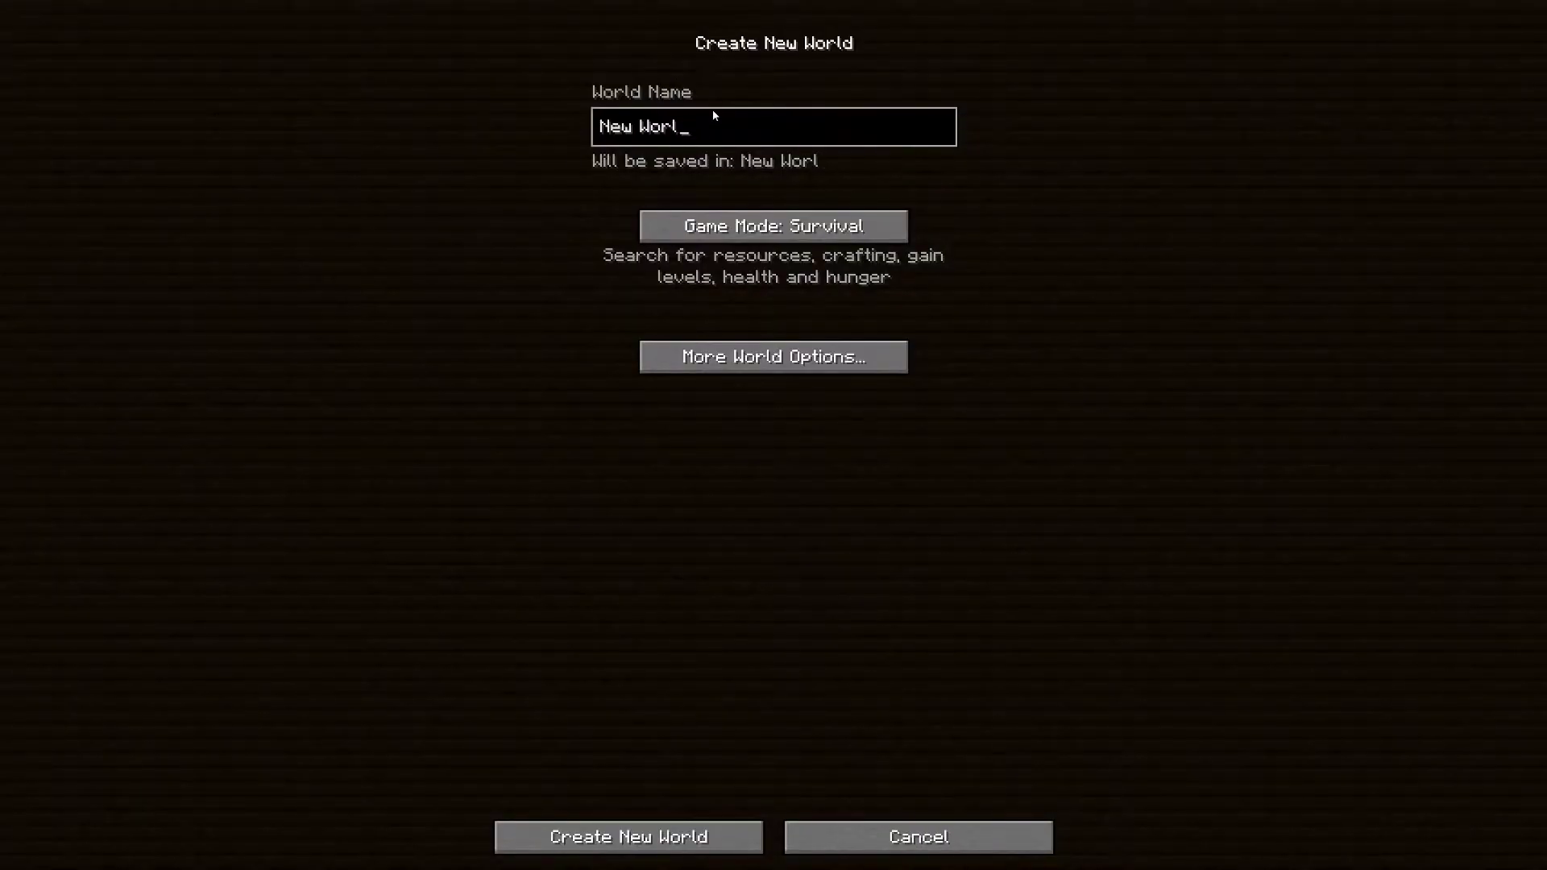
{"action": "key", "text": "BackSpace"}
{"action": "key", "text": "BackSpace"}
{"action": "key", "text": "BackSpace"}
{"action": "key", "text": "BackSpace"}
{"action": "key", "text": "BackSpace"}
{"action": "key", "text": "BackSpace"}
{"action": "type", "text": "Random"}
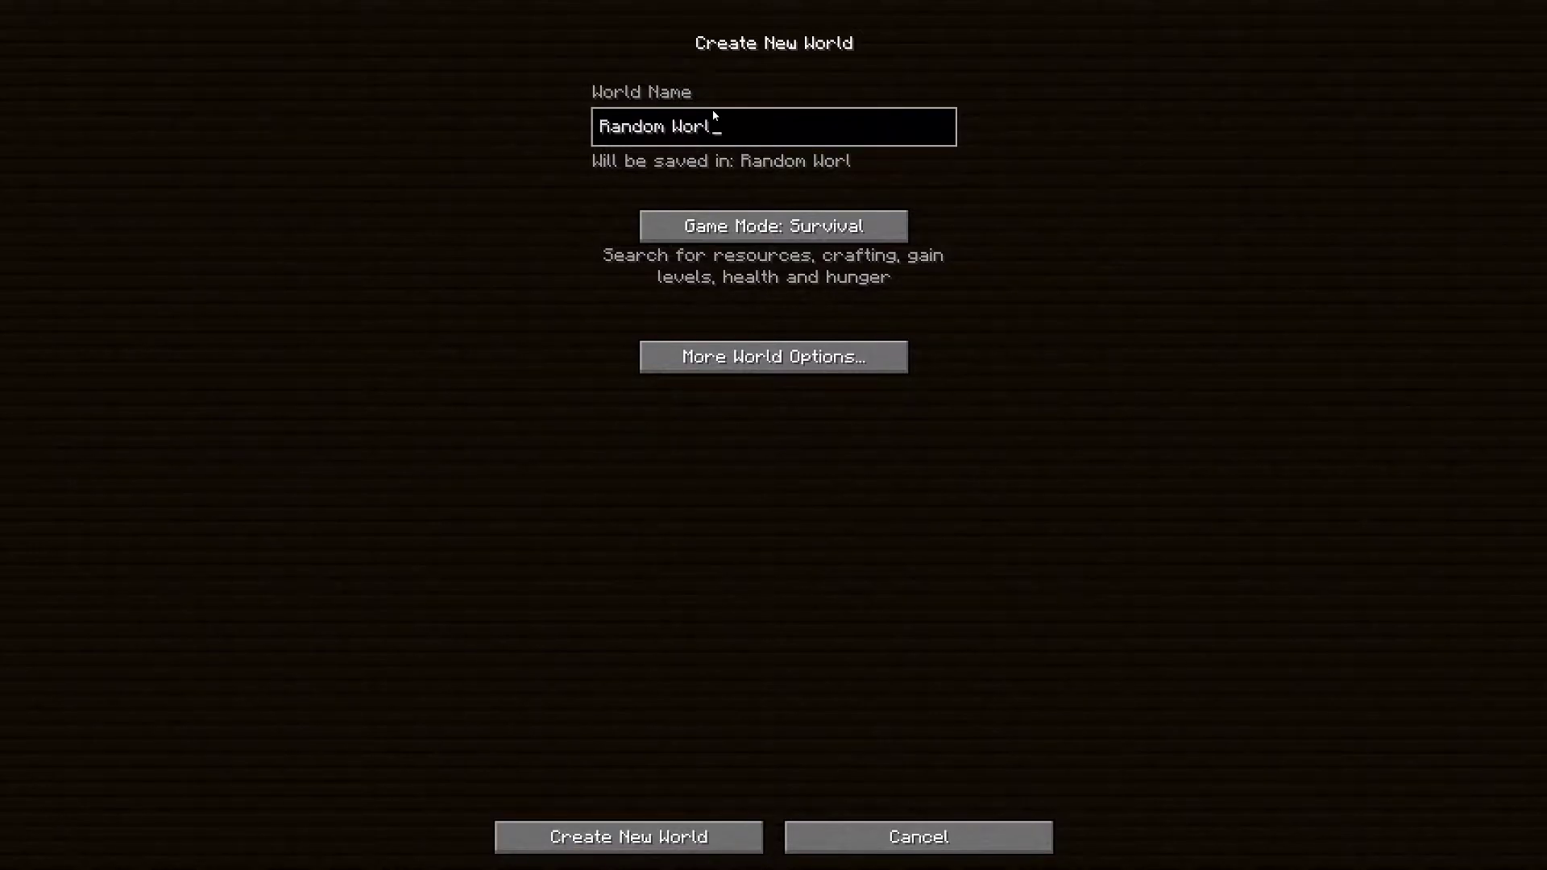
{"action": "left_click", "coordinate": [742, 216]}
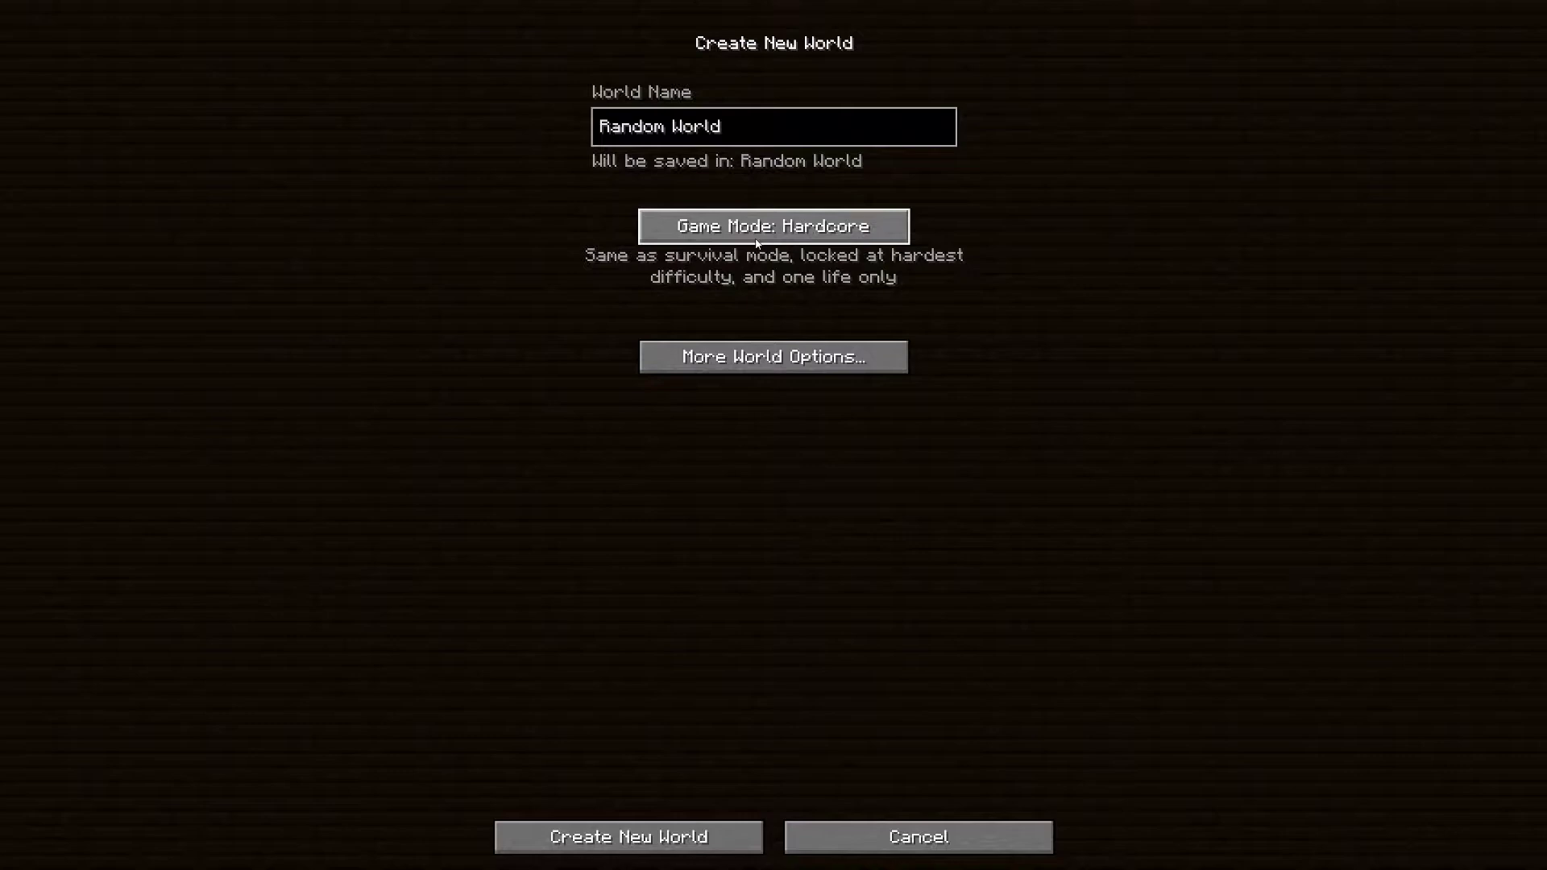
{"action": "left_click", "coordinate": [751, 237]}
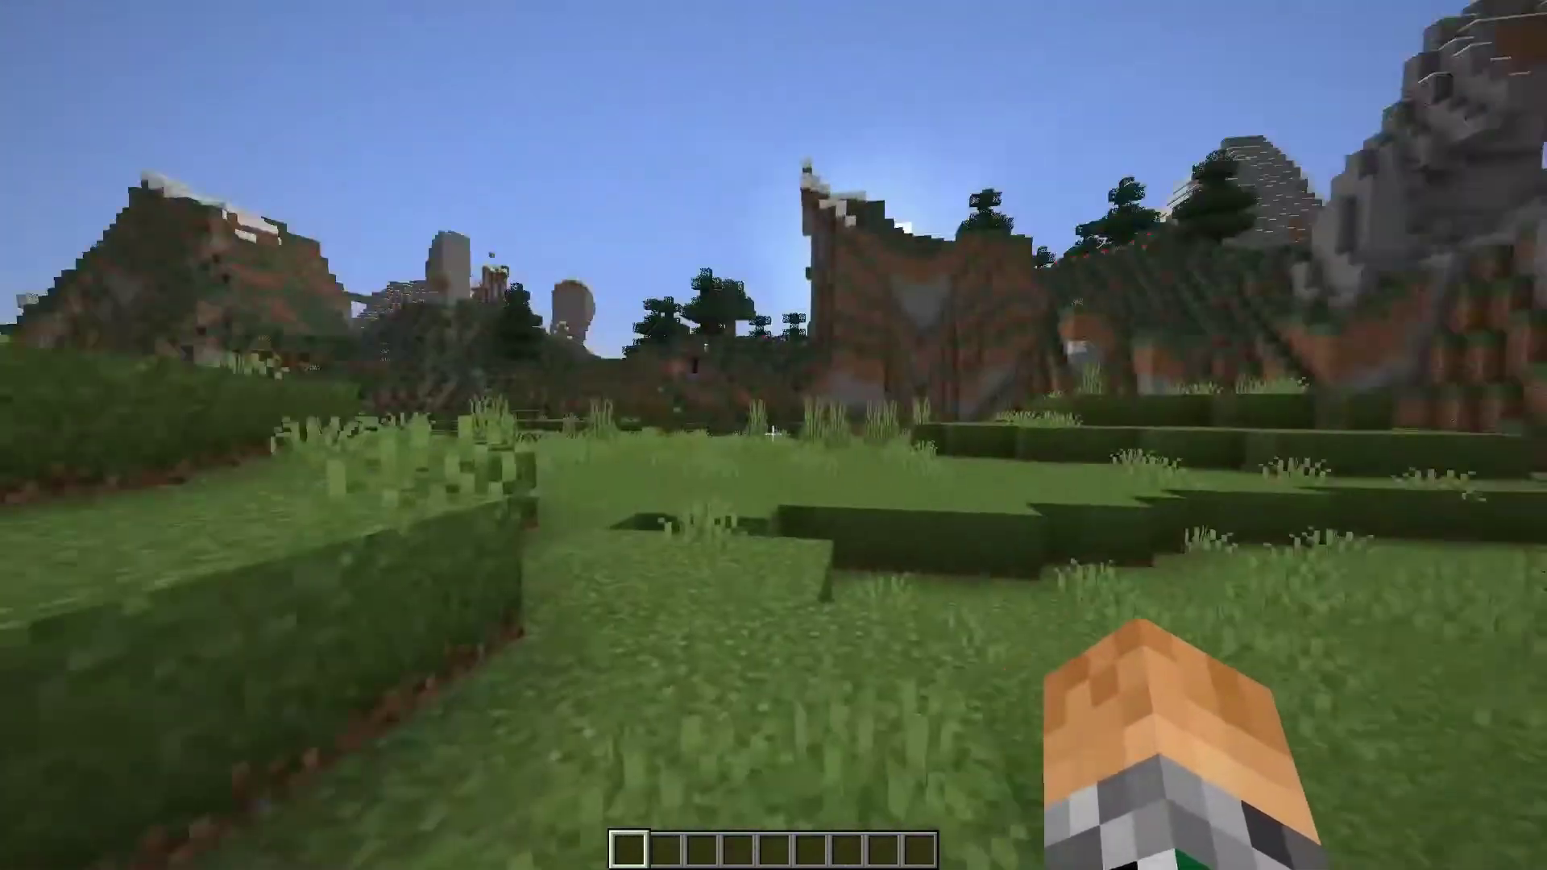
{"action": "key", "text": "Escape"}
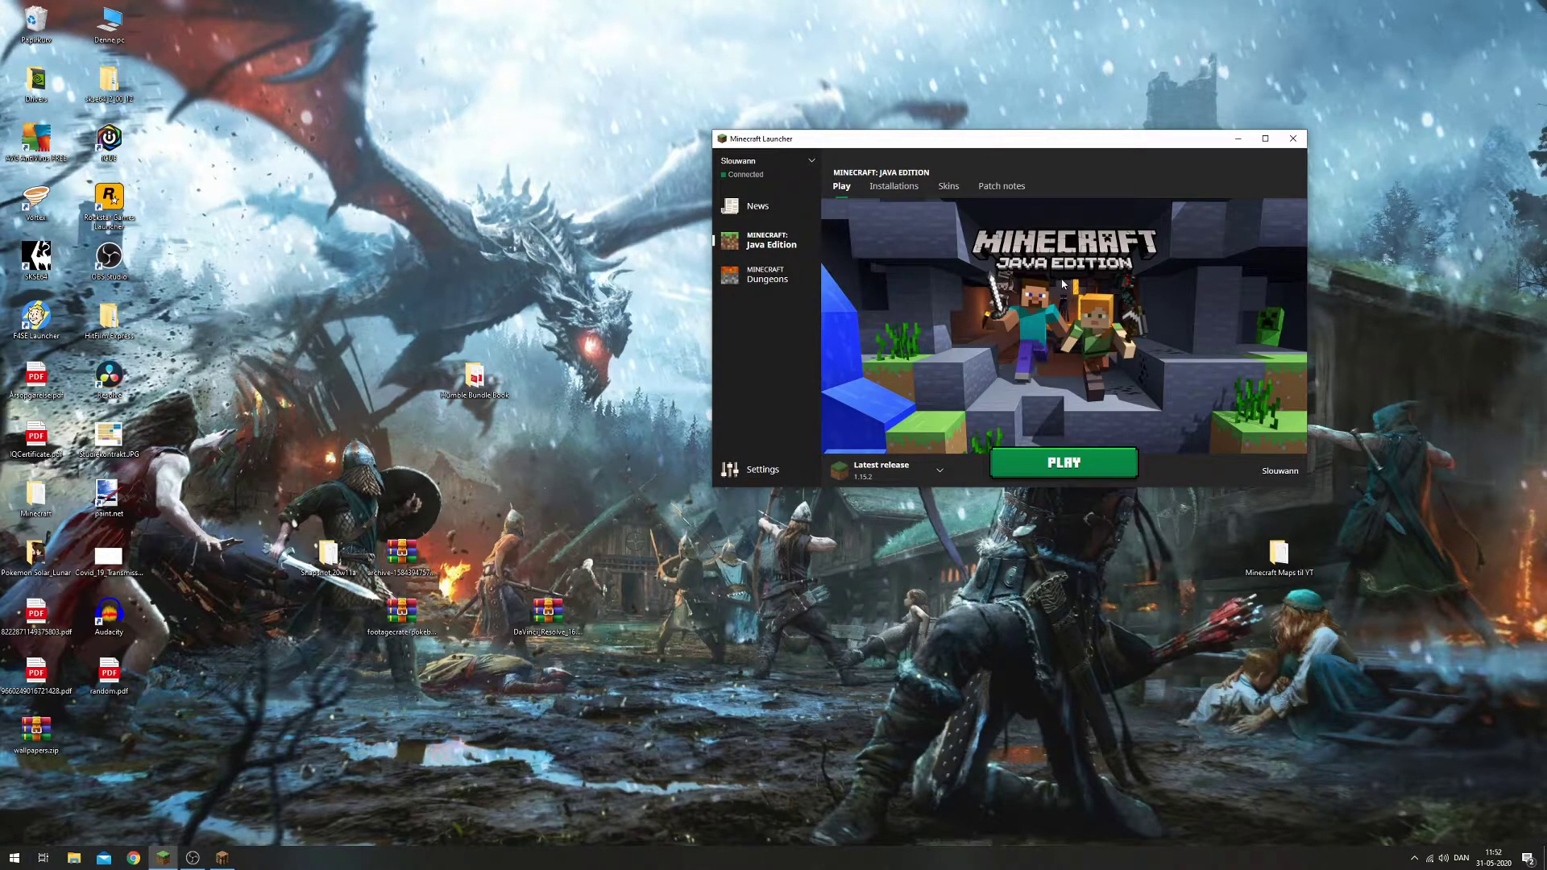
{"action": "left_click", "coordinate": [13, 857]}
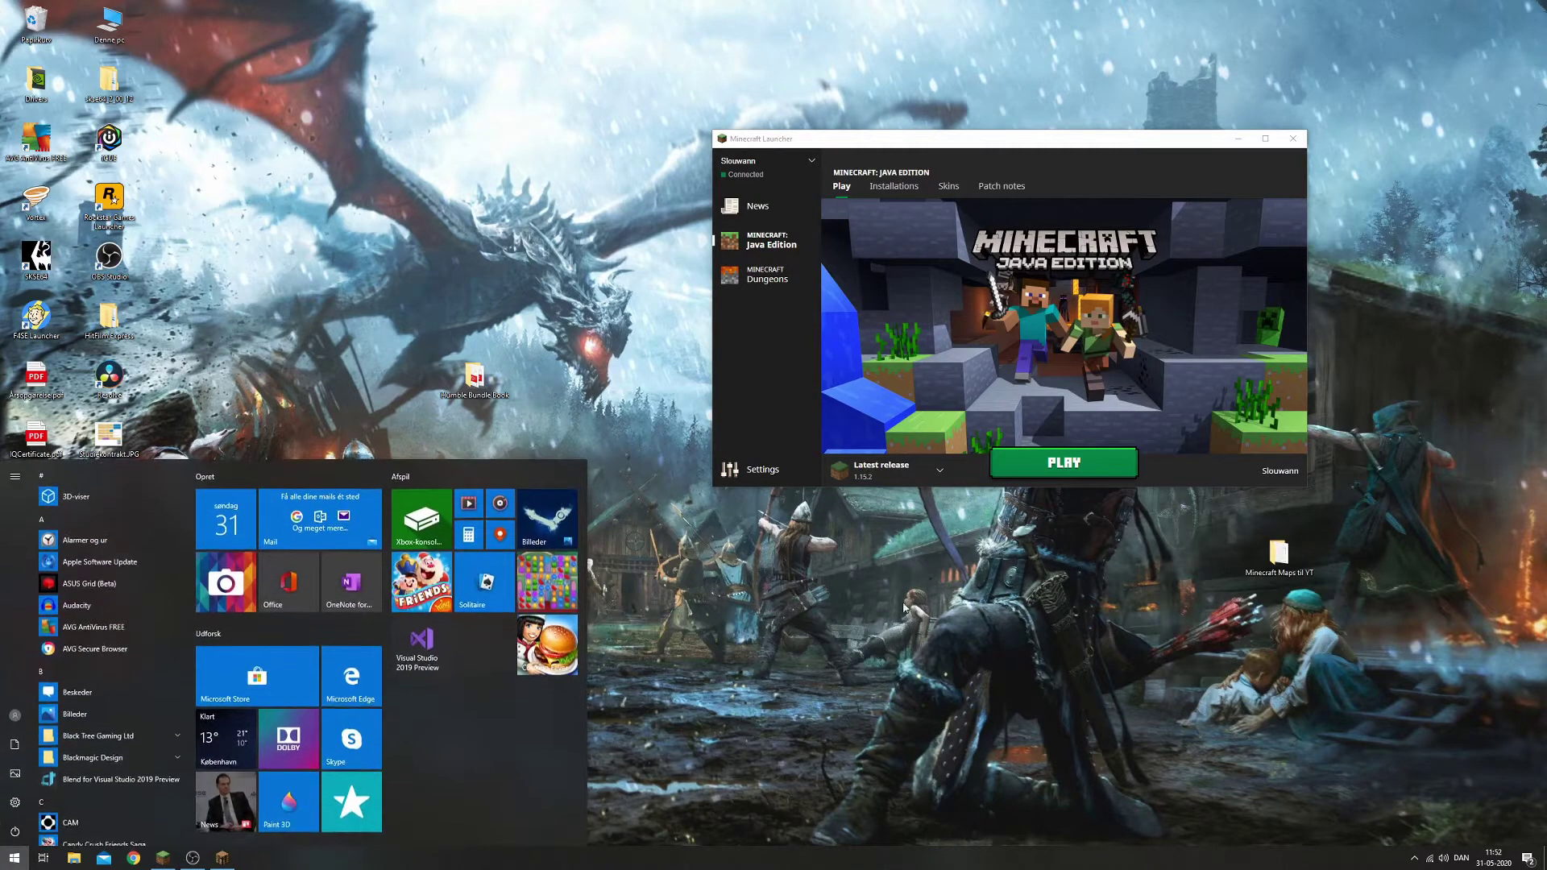
{"action": "left_click", "coordinate": [878, 612]}
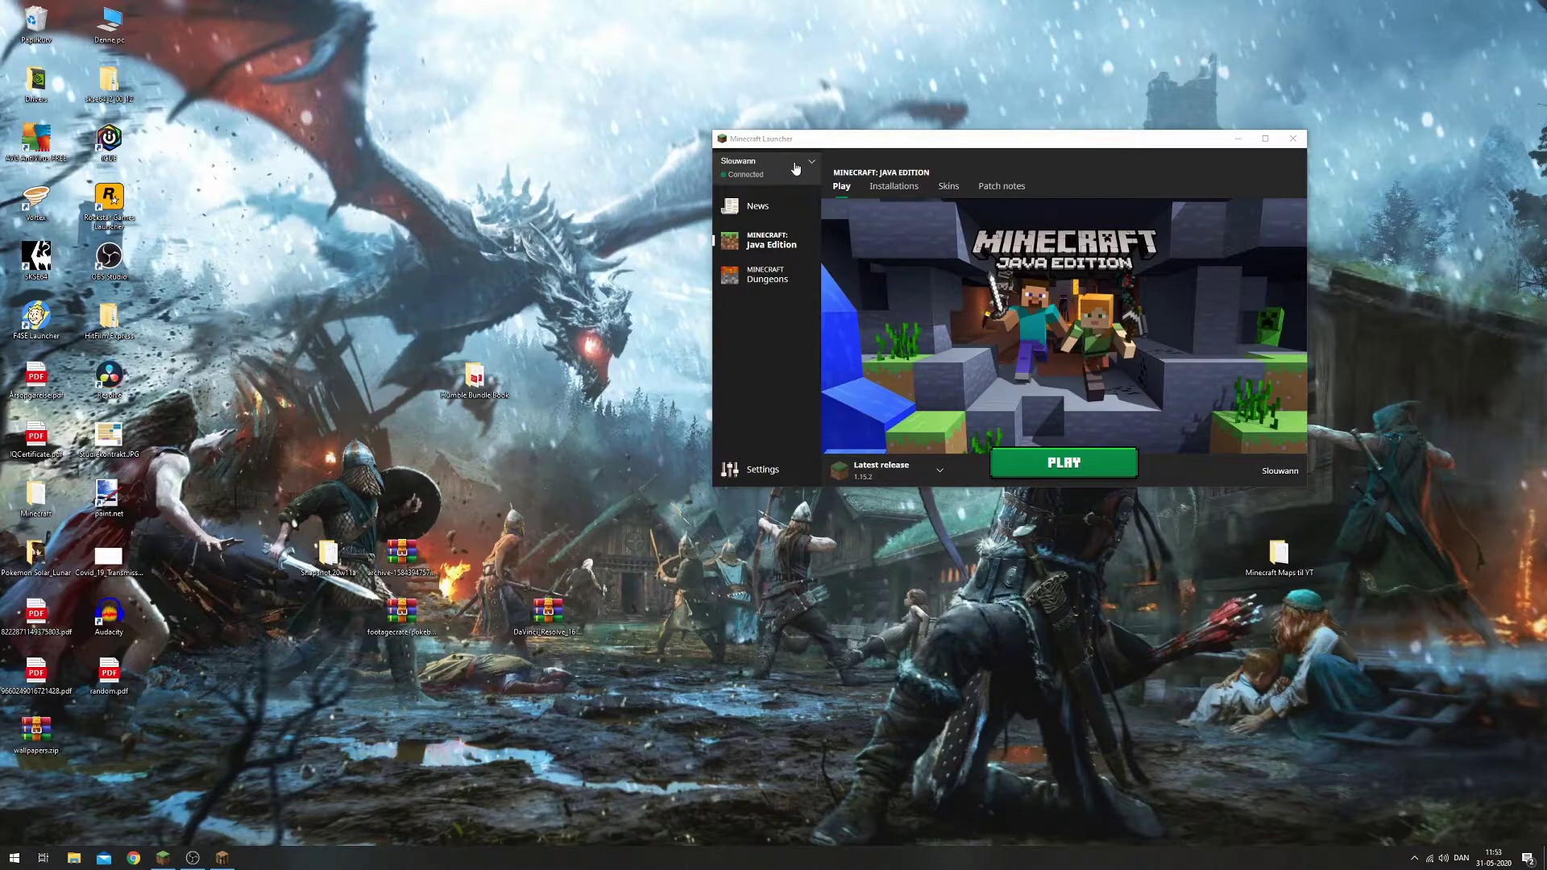
Switch the launcher to the SlouCam account and launch the Installation Test installation.
{"action": "left_click", "coordinate": [809, 165]}
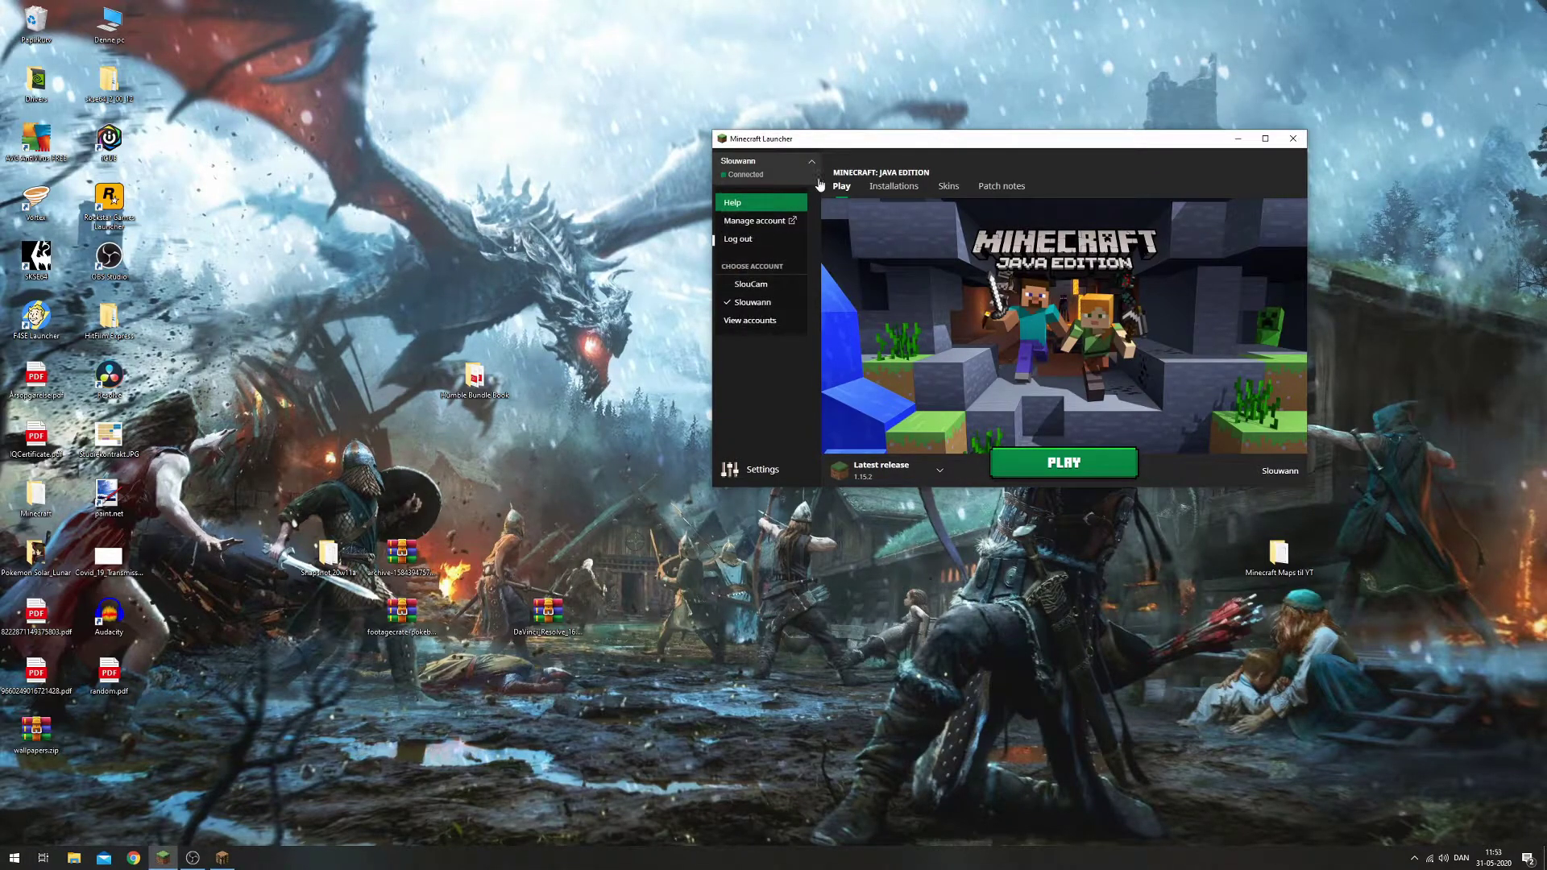
{"action": "left_click", "coordinate": [776, 294]}
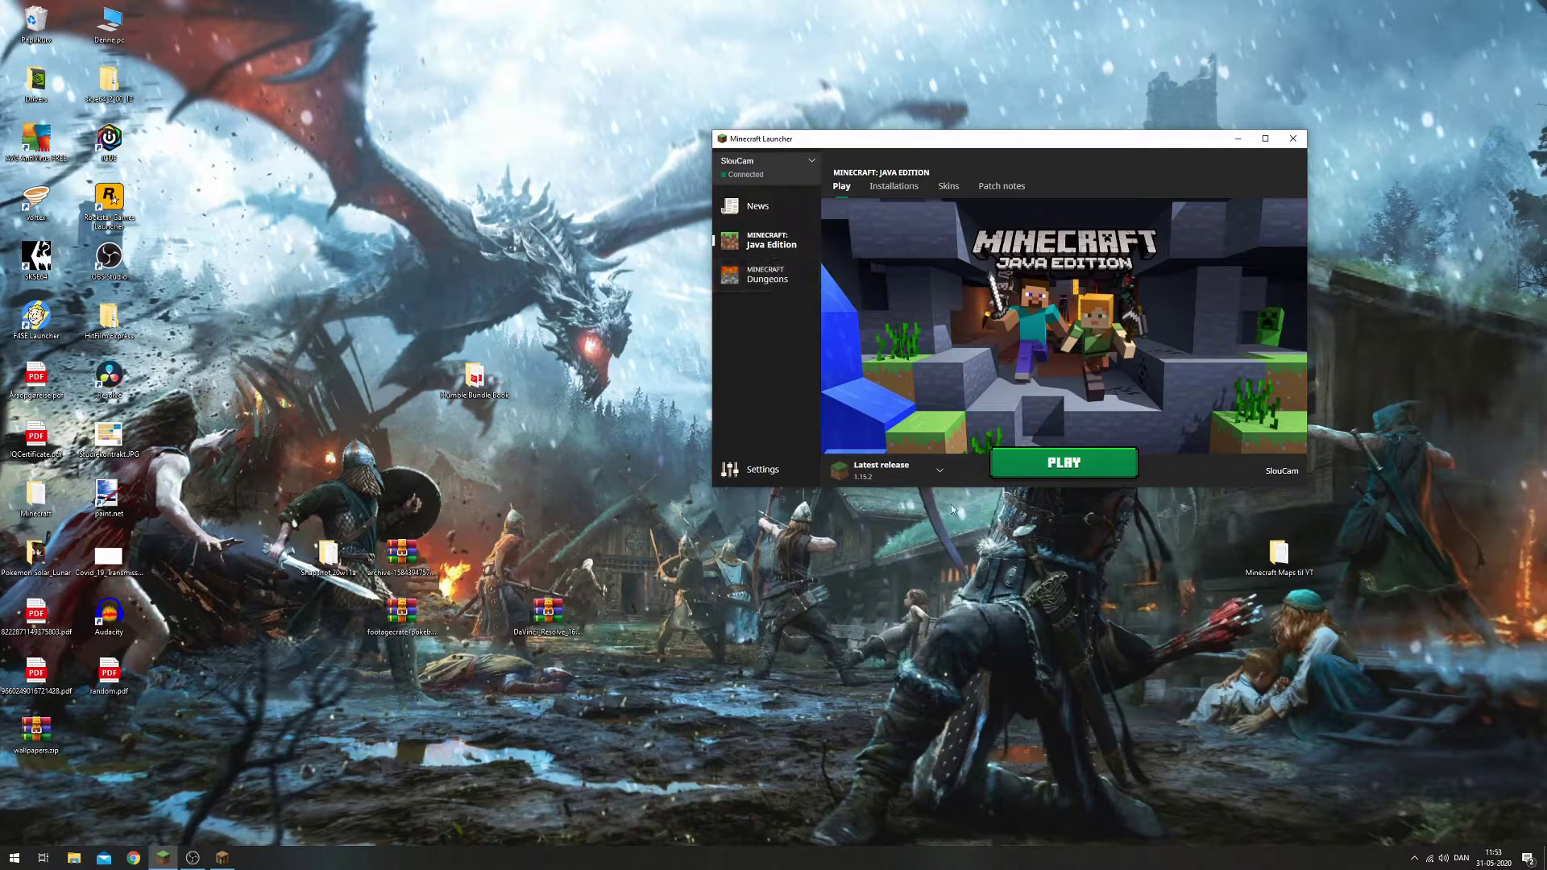
{"action": "left_click", "coordinate": [902, 469]}
{"action": "scroll", "coordinate": [910, 395], "scroll_direction": "down", "scroll_amount": 1}
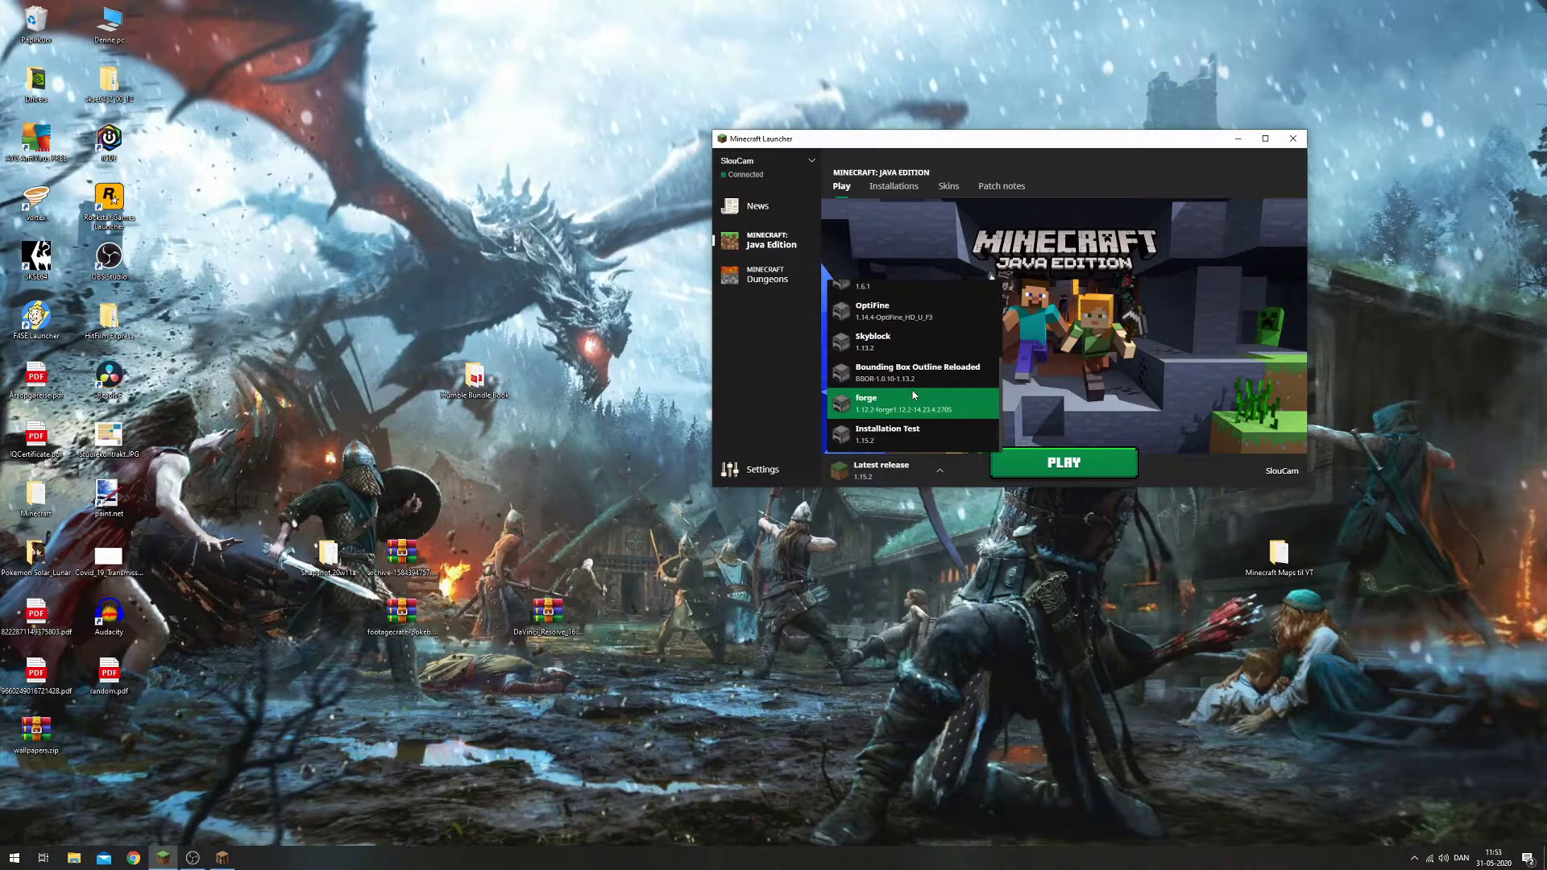
{"action": "left_click", "coordinate": [913, 438]}
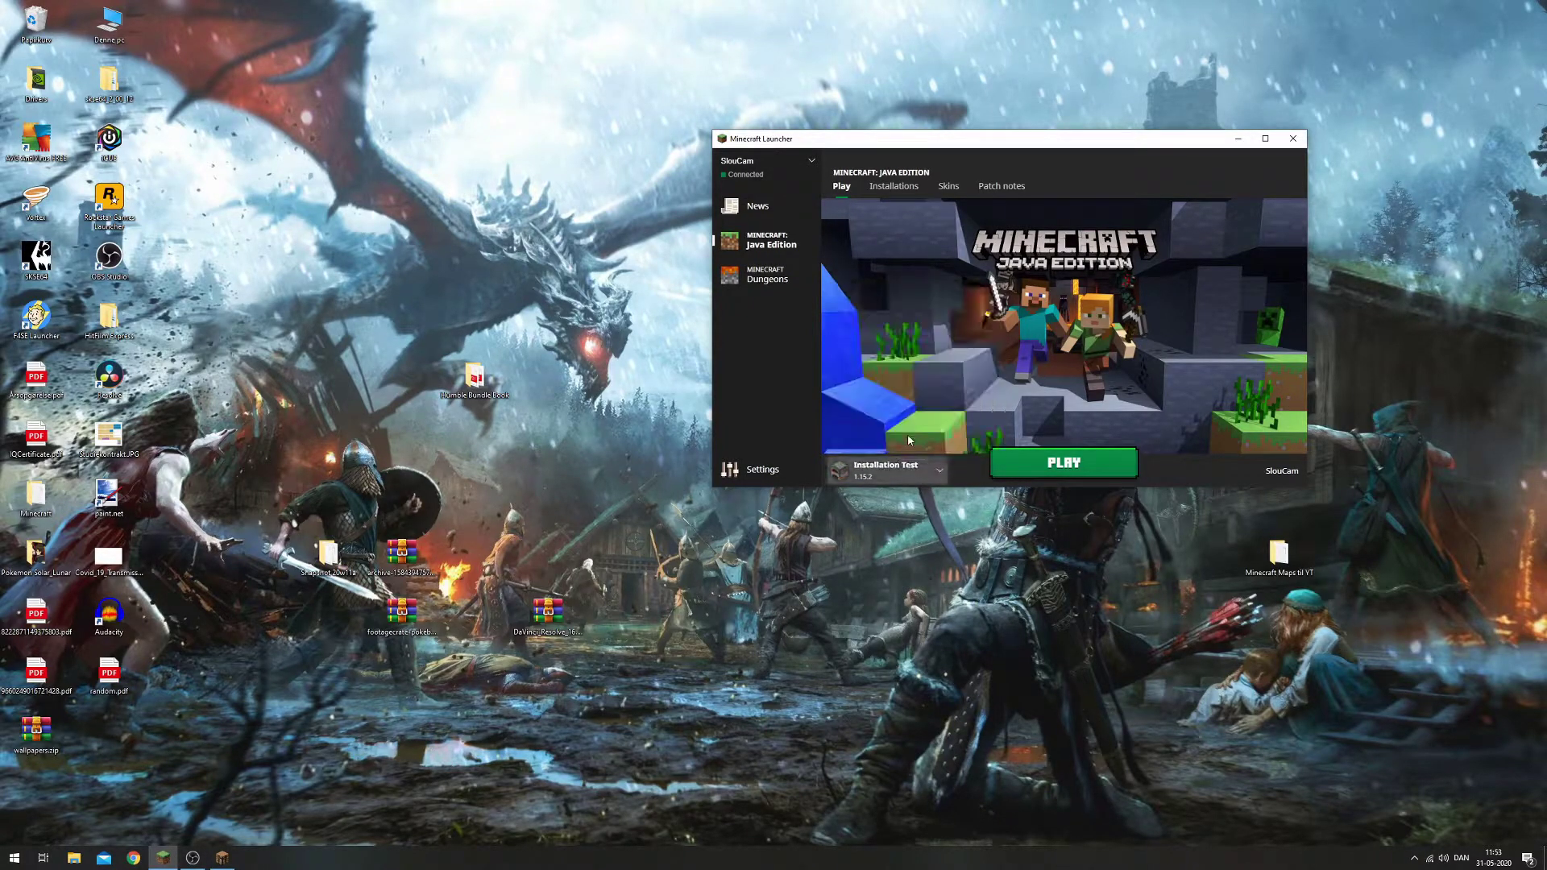
{"action": "left_click", "coordinate": [1041, 463]}
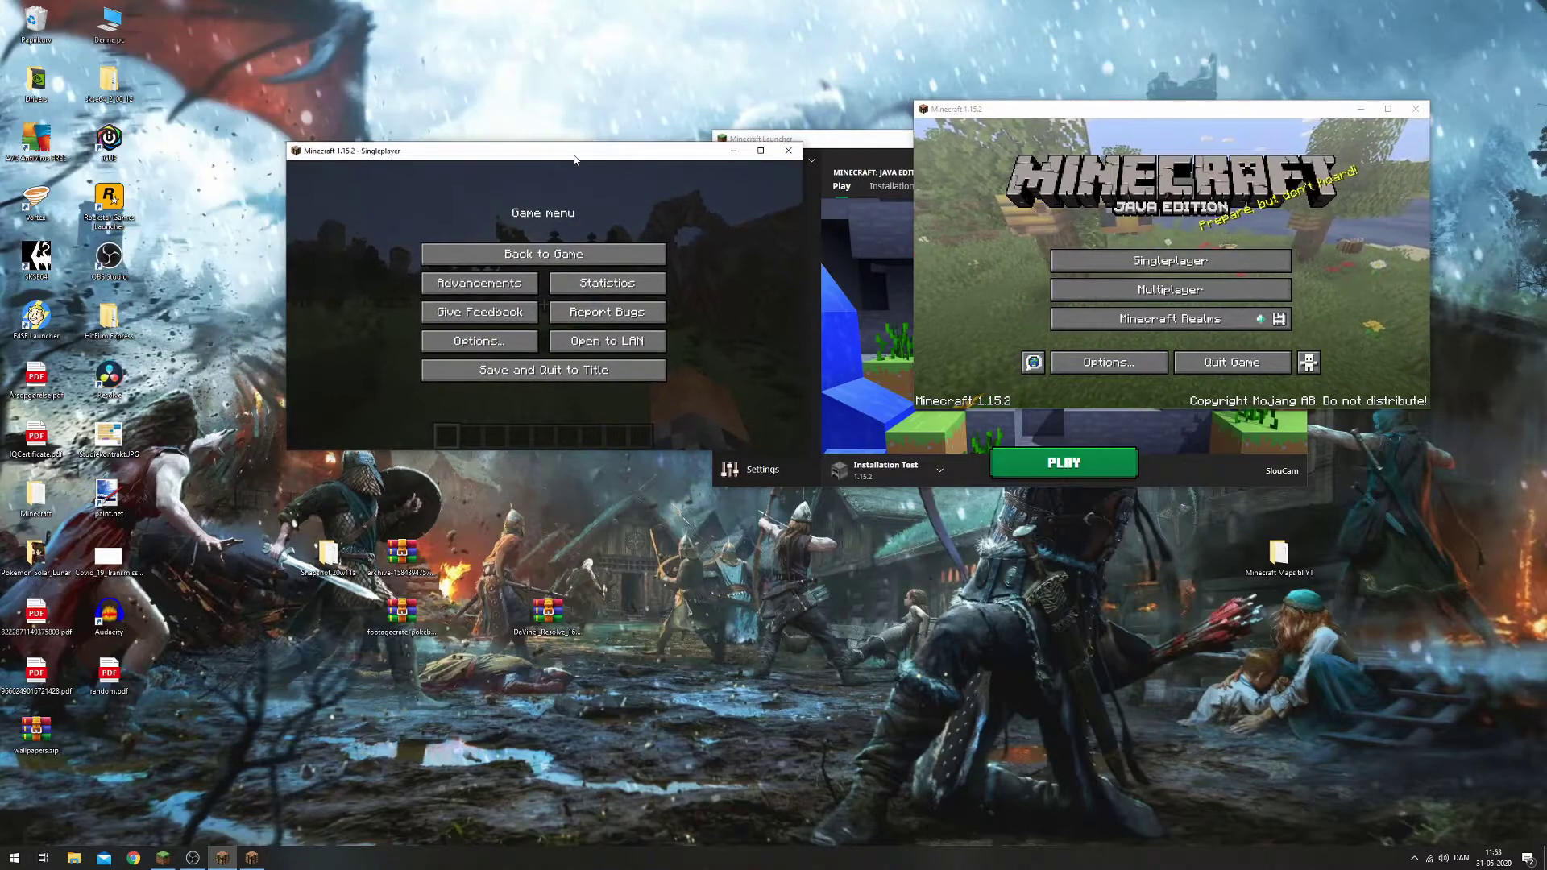
Open Random World to LAN with the game mode set to Creative and cheats allowed, then pause the game.
{"action": "left_click", "coordinate": [544, 254]}
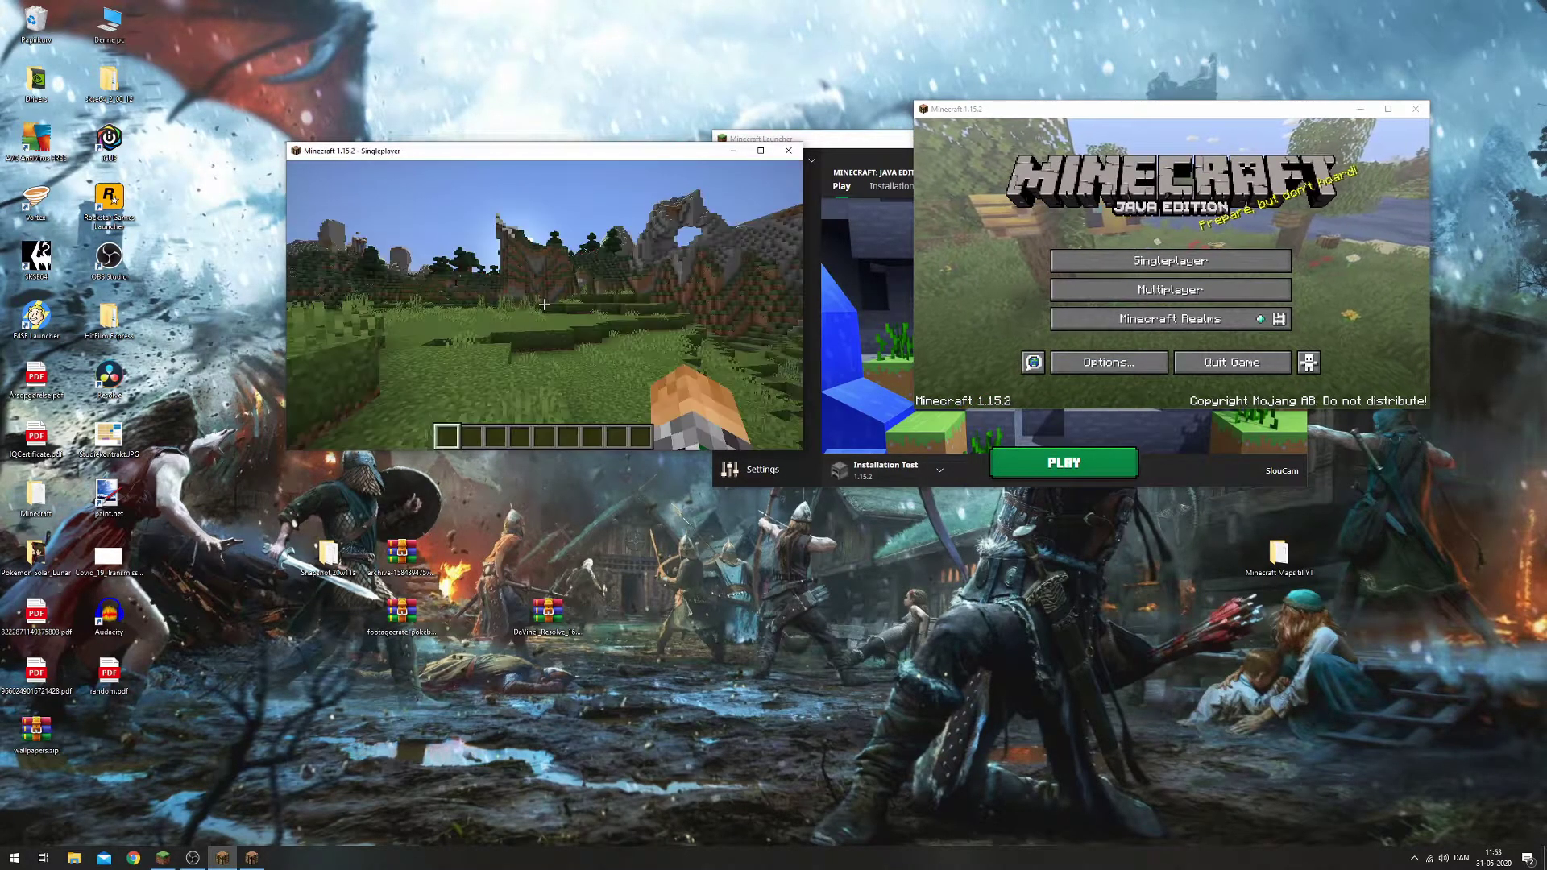
{"action": "key", "text": "Escape"}
{"action": "left_click", "coordinate": [606, 345]}
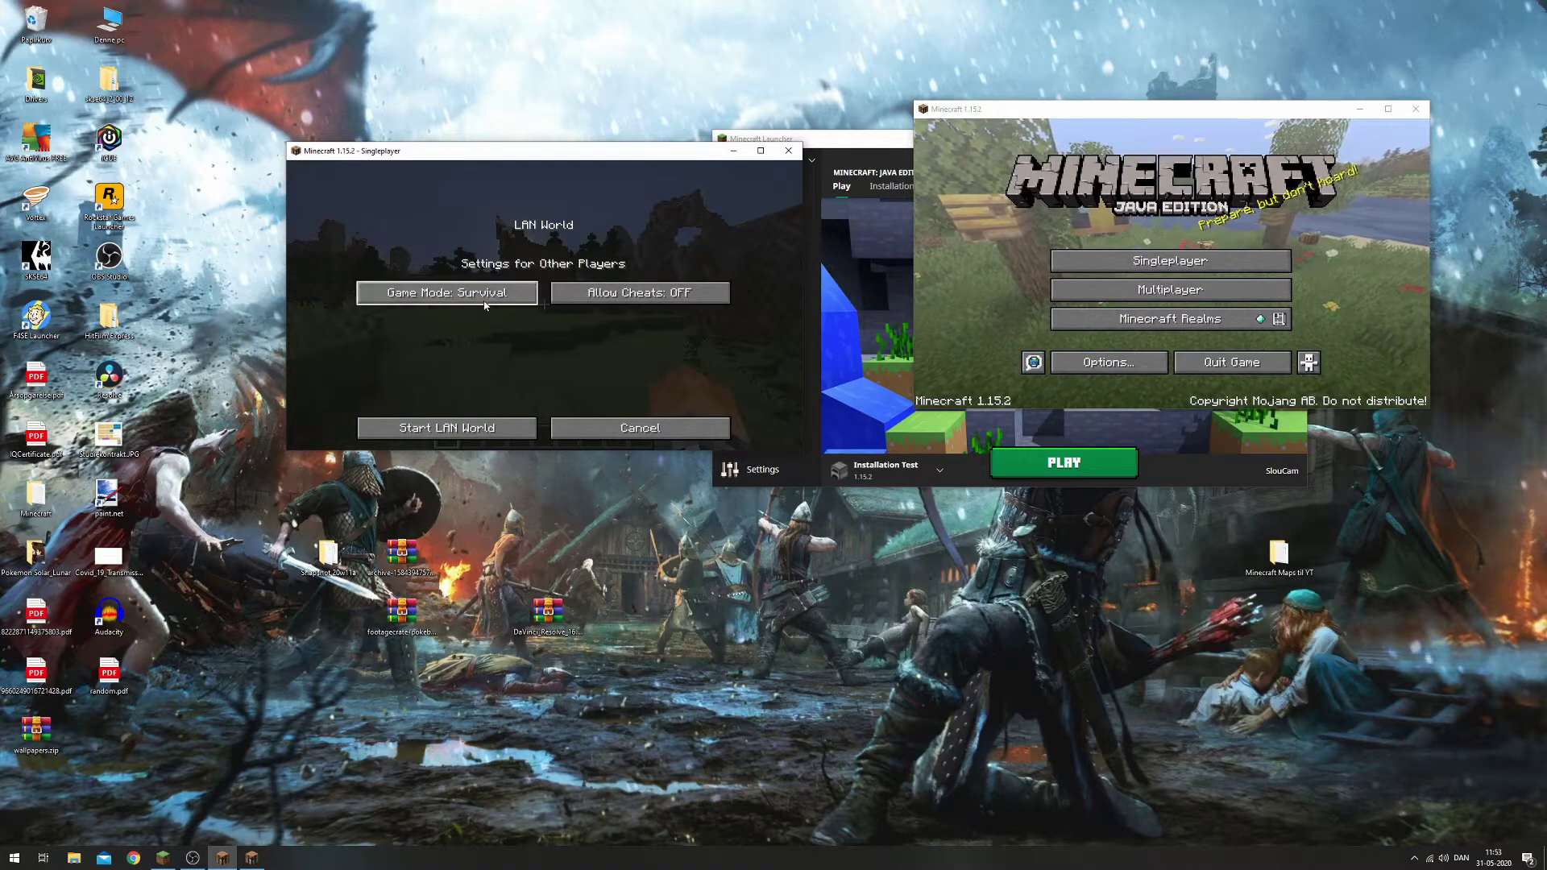
{"action": "left_click", "coordinate": [484, 304]}
{"action": "left_click", "coordinate": [592, 295]}
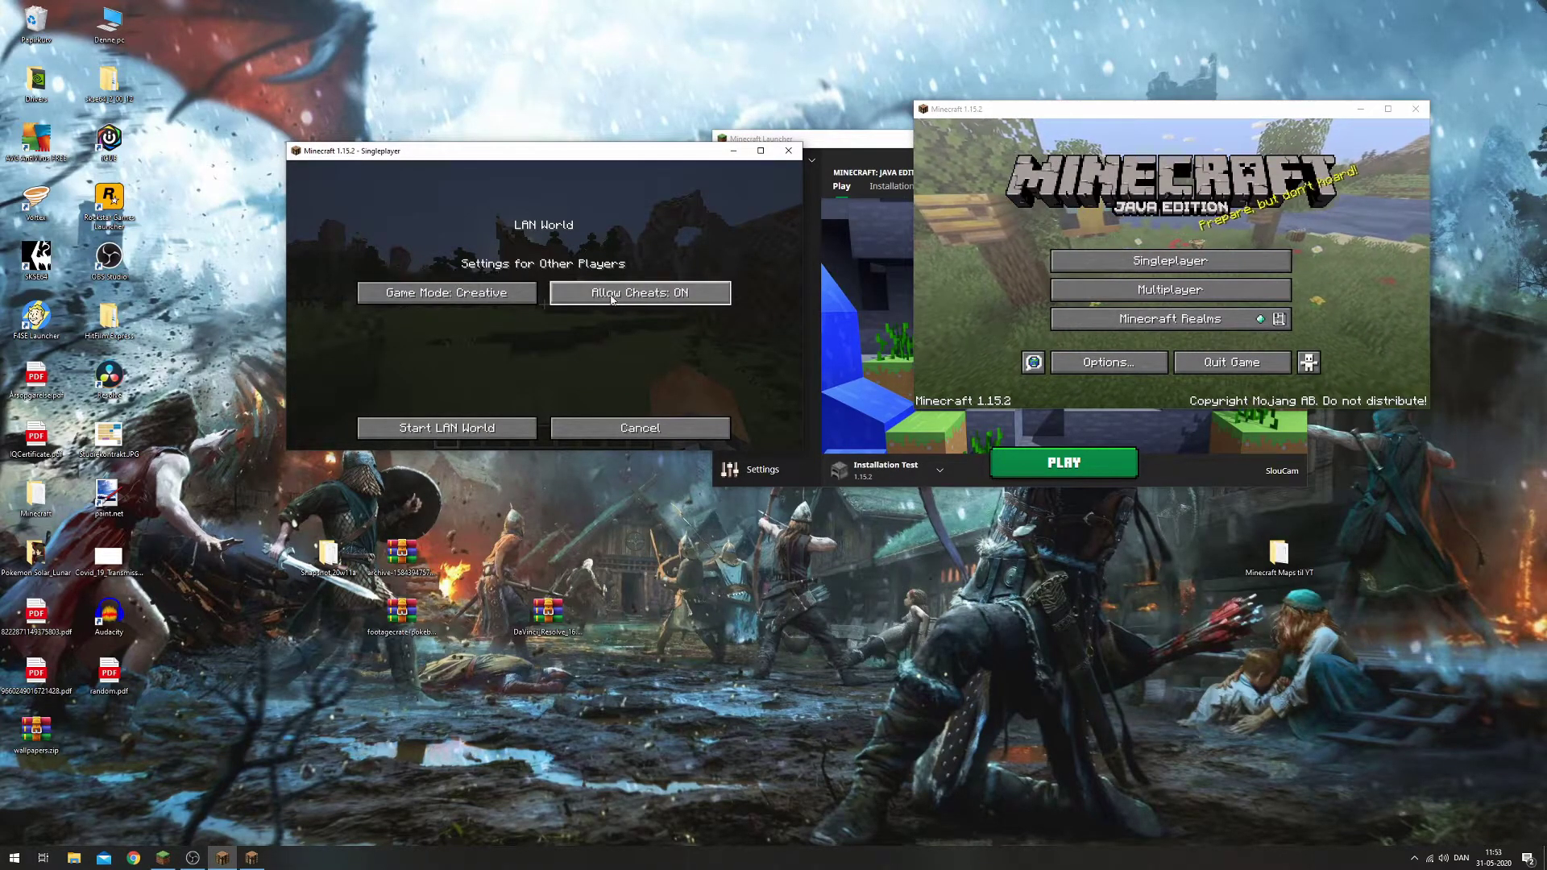
{"action": "left_click", "coordinate": [489, 428]}
{"action": "key", "text": "Escape"}
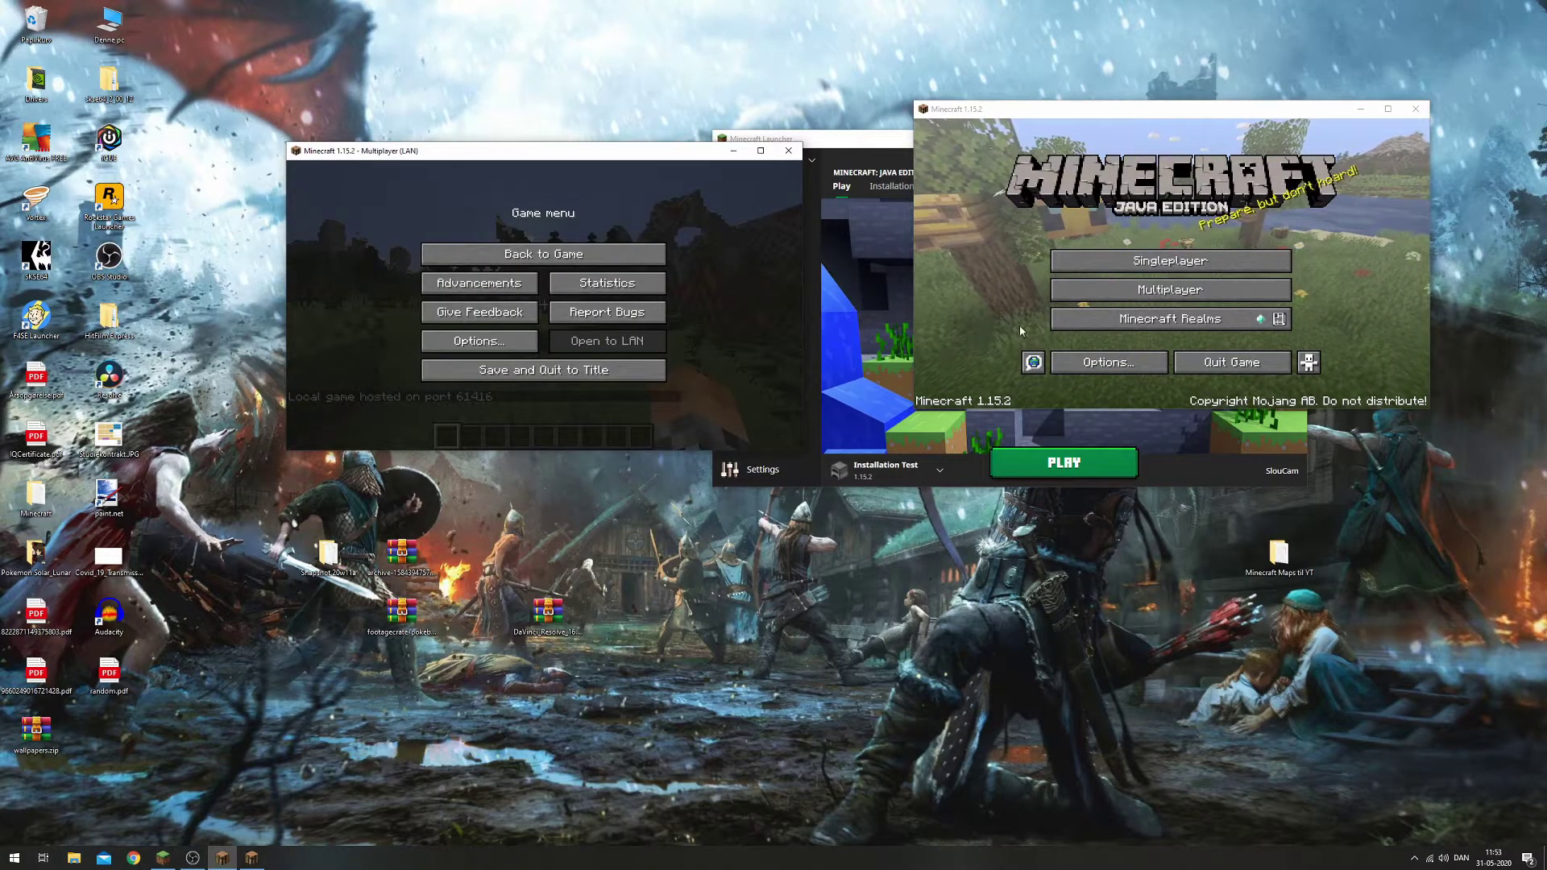
Join the Random World LAN game from the SlouCam window and walk around the host player.
{"action": "left_click", "coordinate": [1073, 298]}
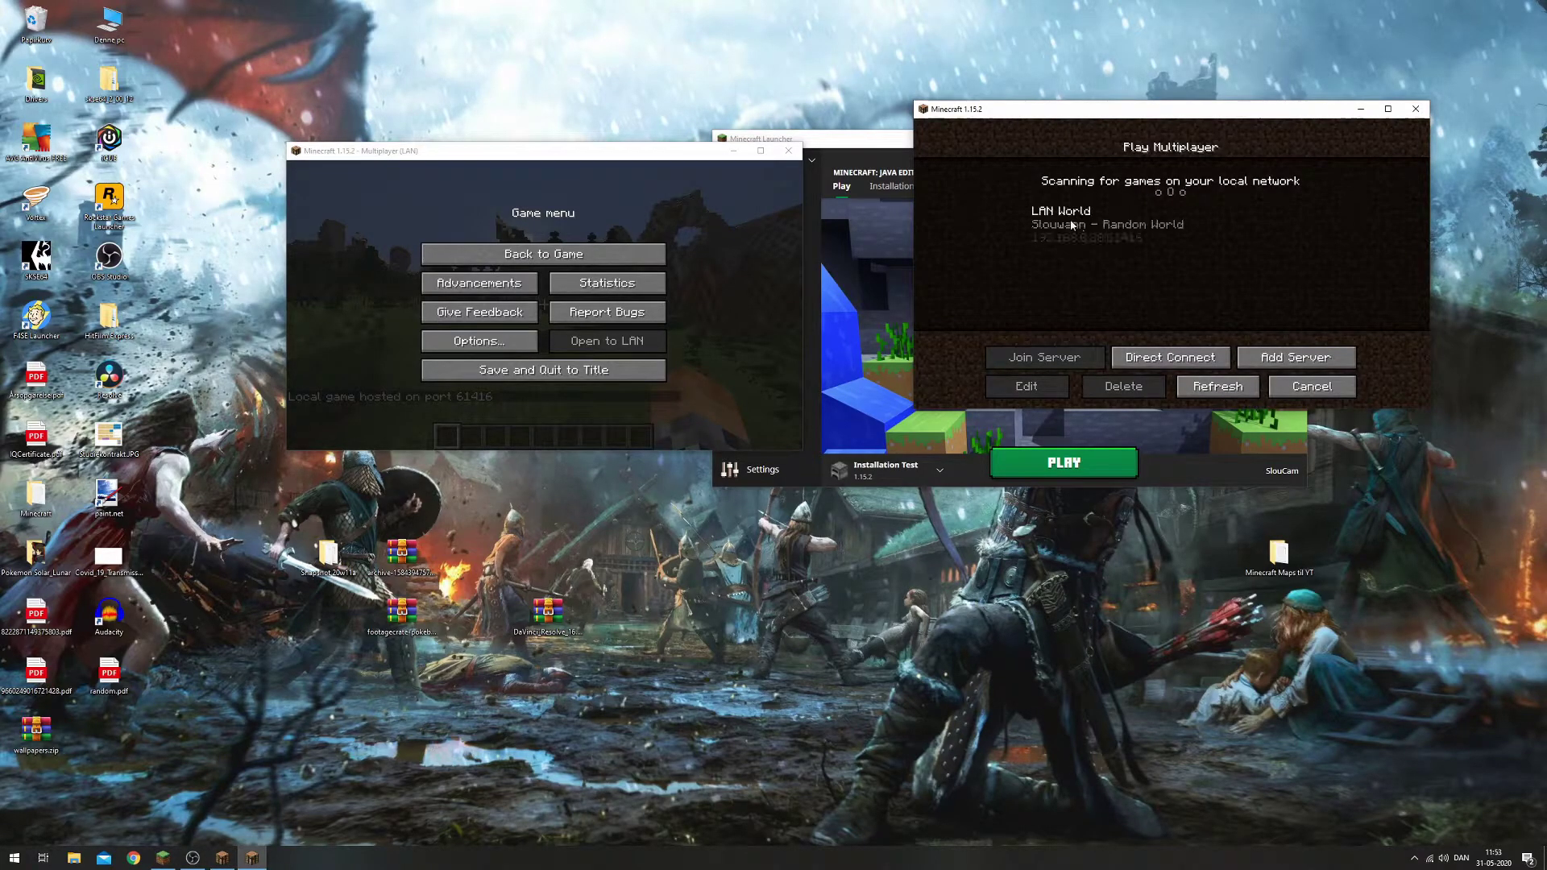
{"action": "double_click", "coordinate": [1070, 224]}
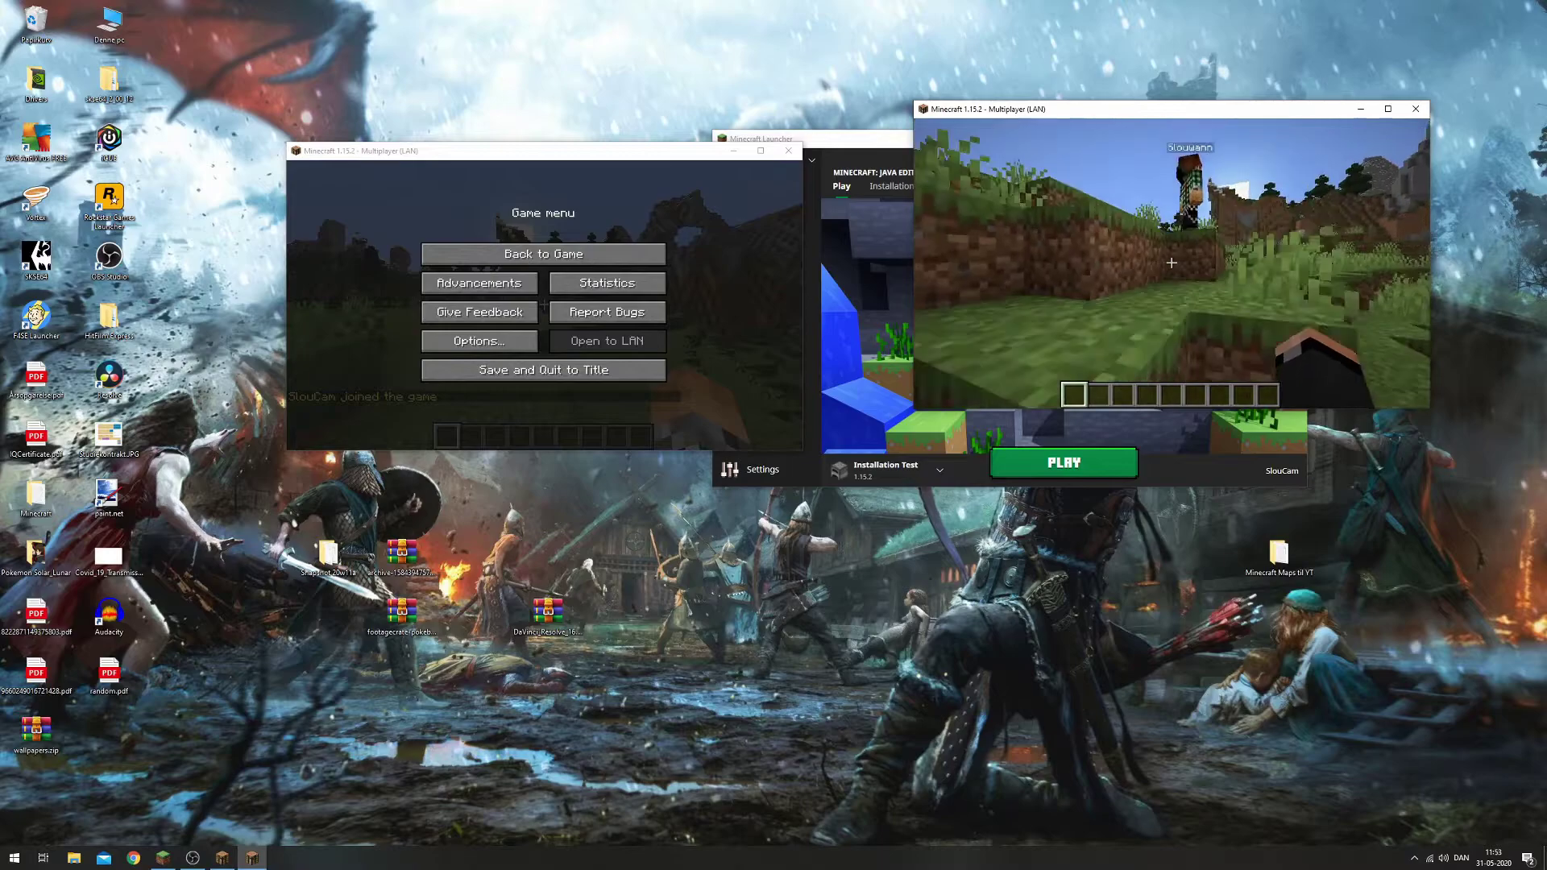
{"action": "key", "text": "w"}
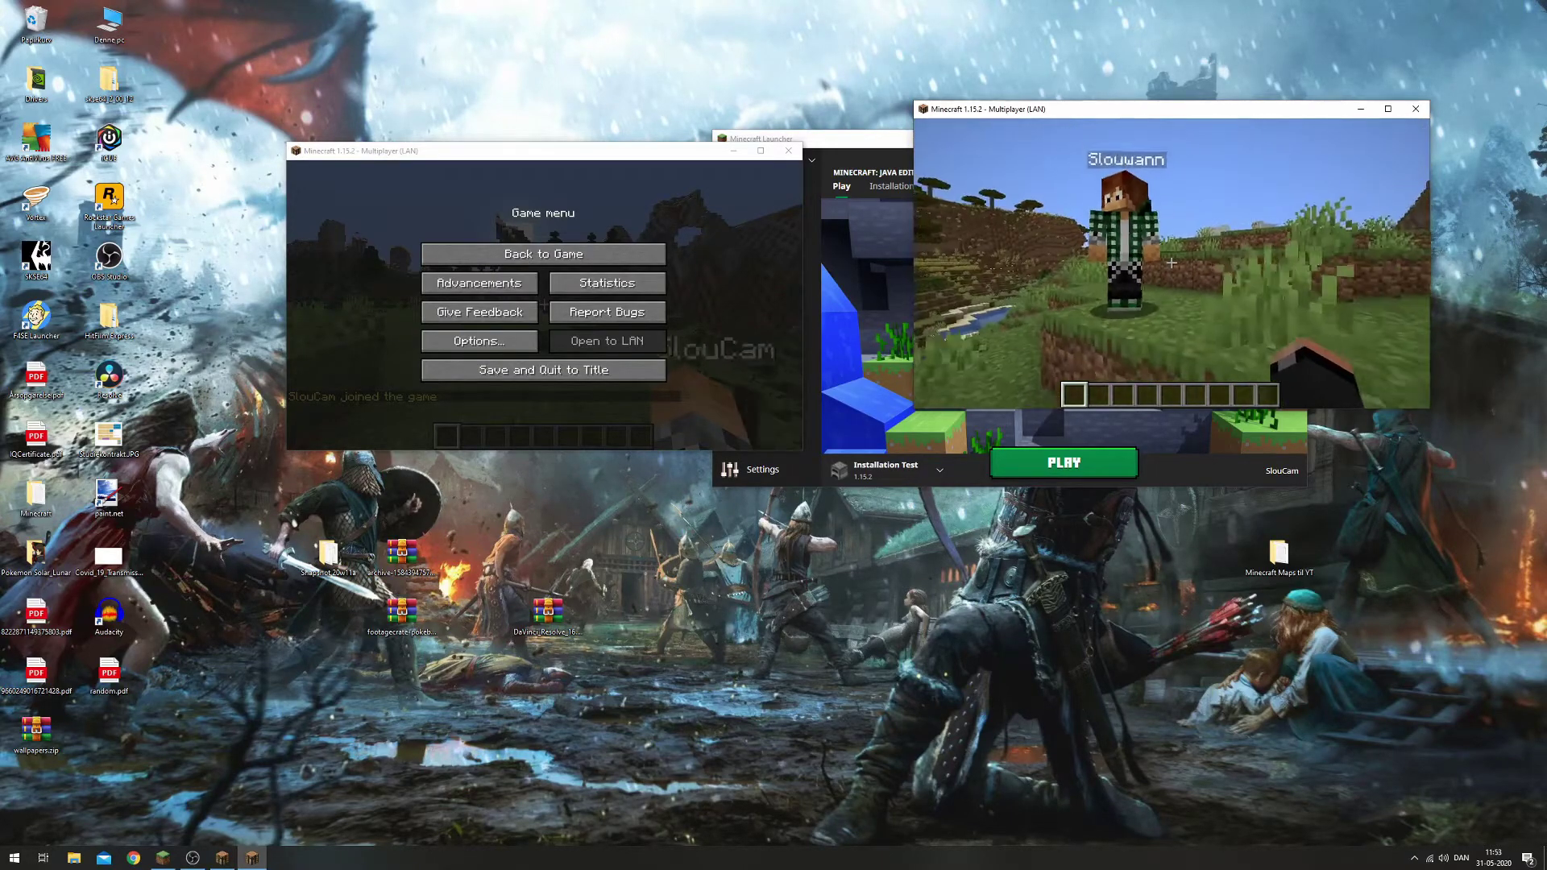
{"action": "key", "text": "s"}
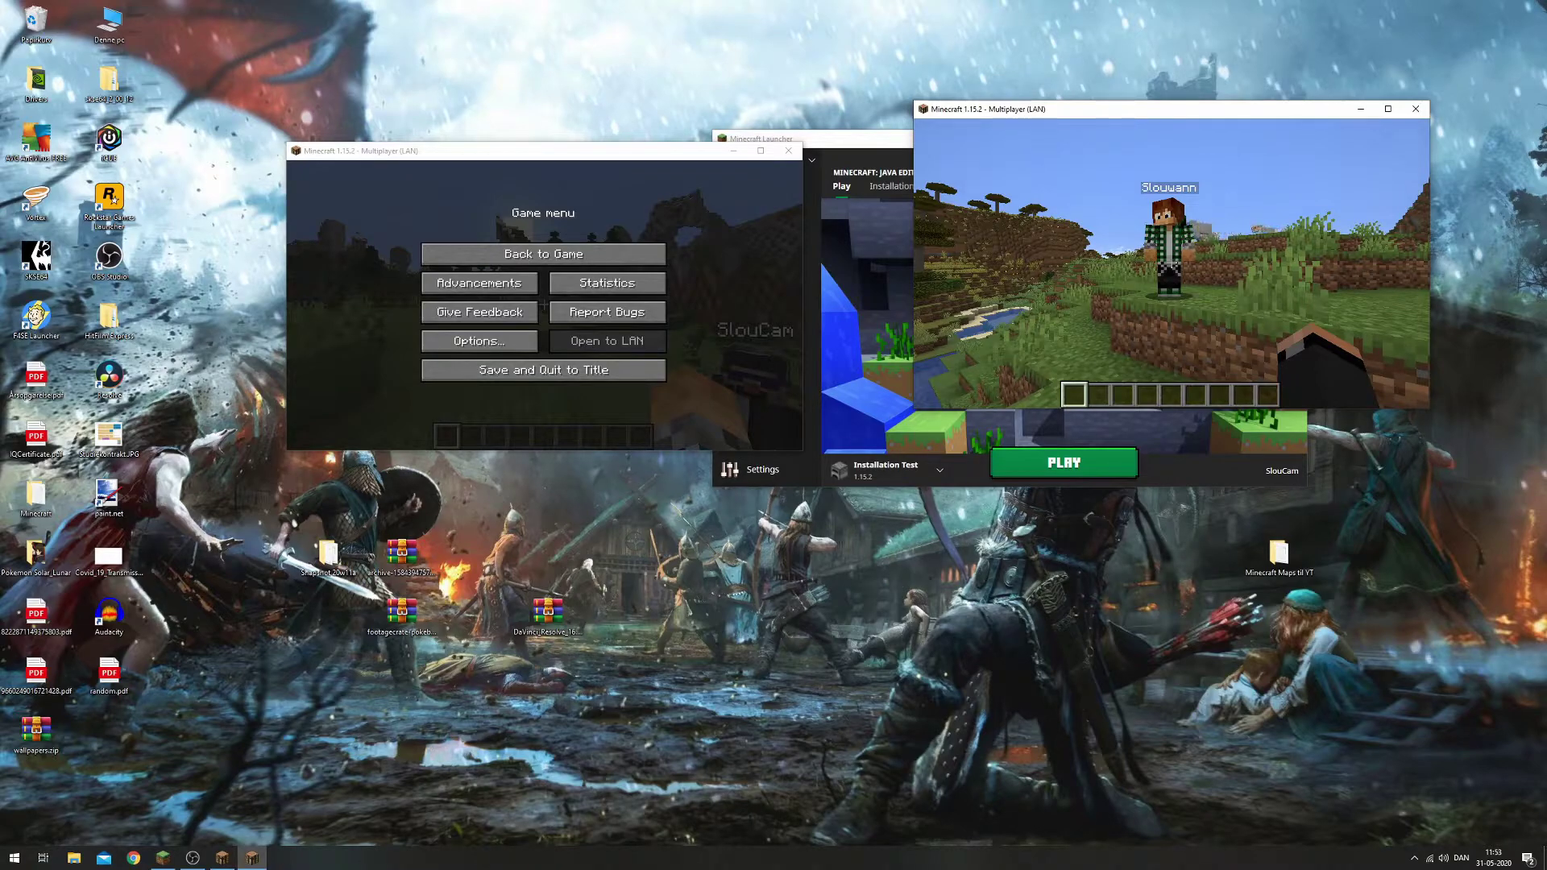
Switch between the two game windows, enable pause on lost focus in the SlouCam game and switch away to test it.
{"action": "key", "text": "alt+Tab"}
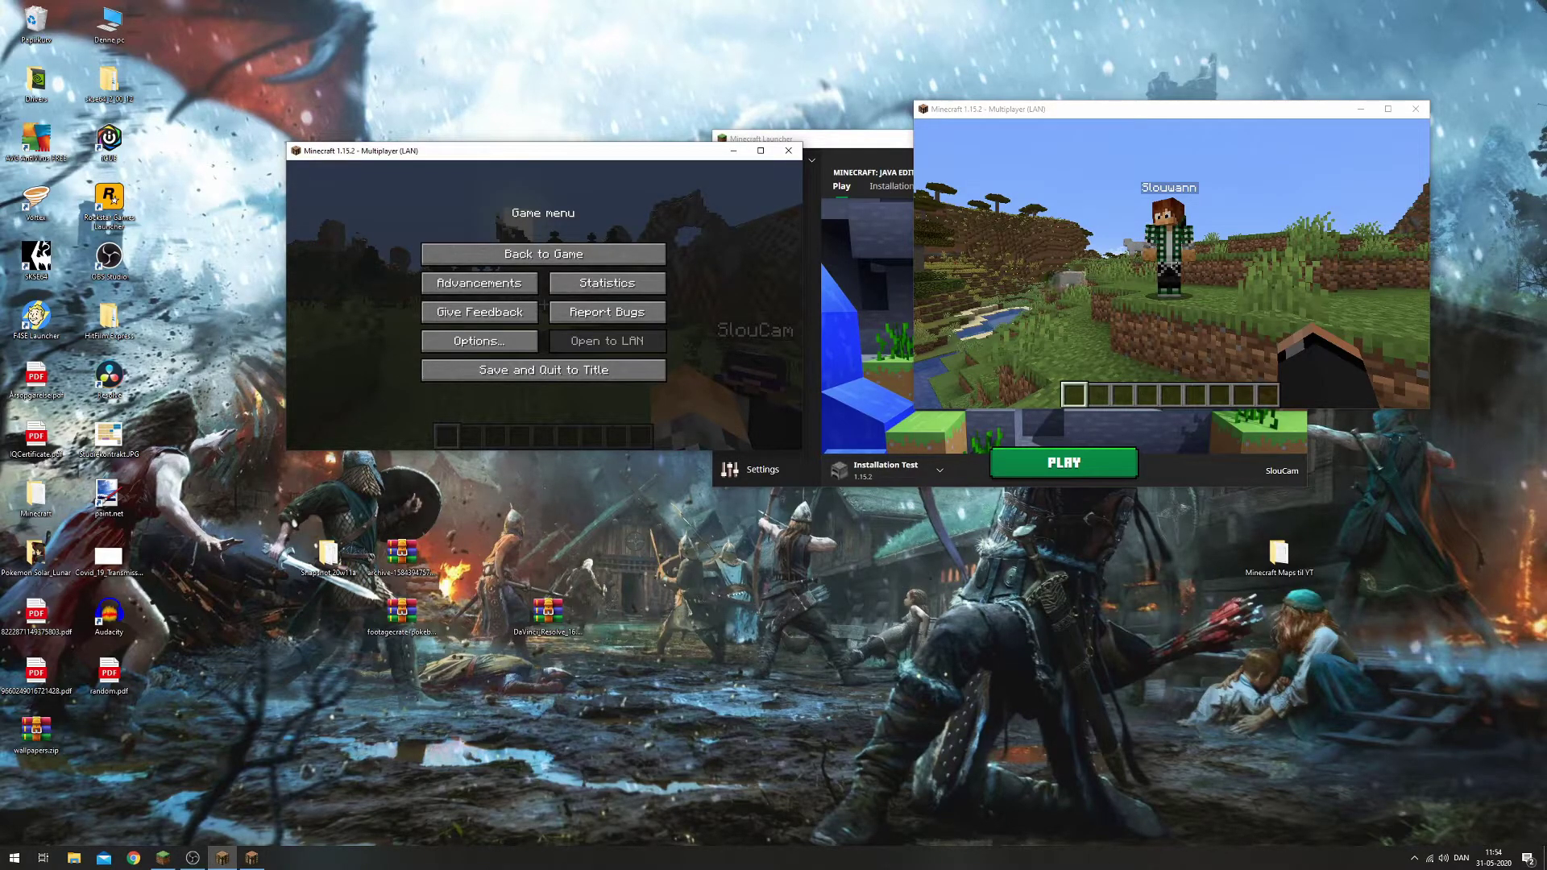
{"action": "key", "text": "alt+Tab"}
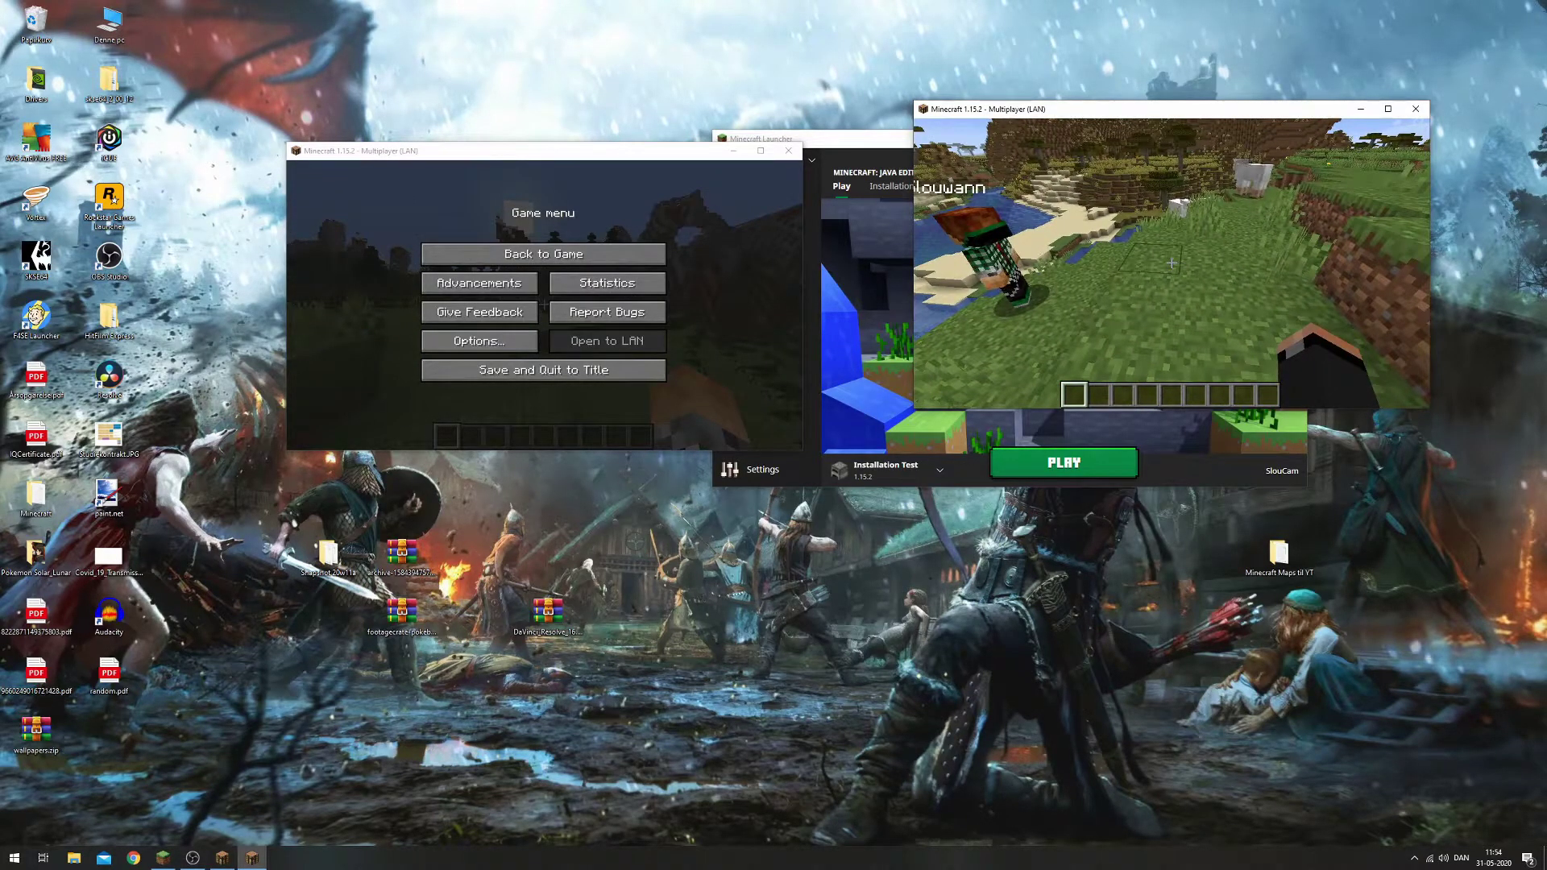
{"action": "key", "text": "F3+p"}
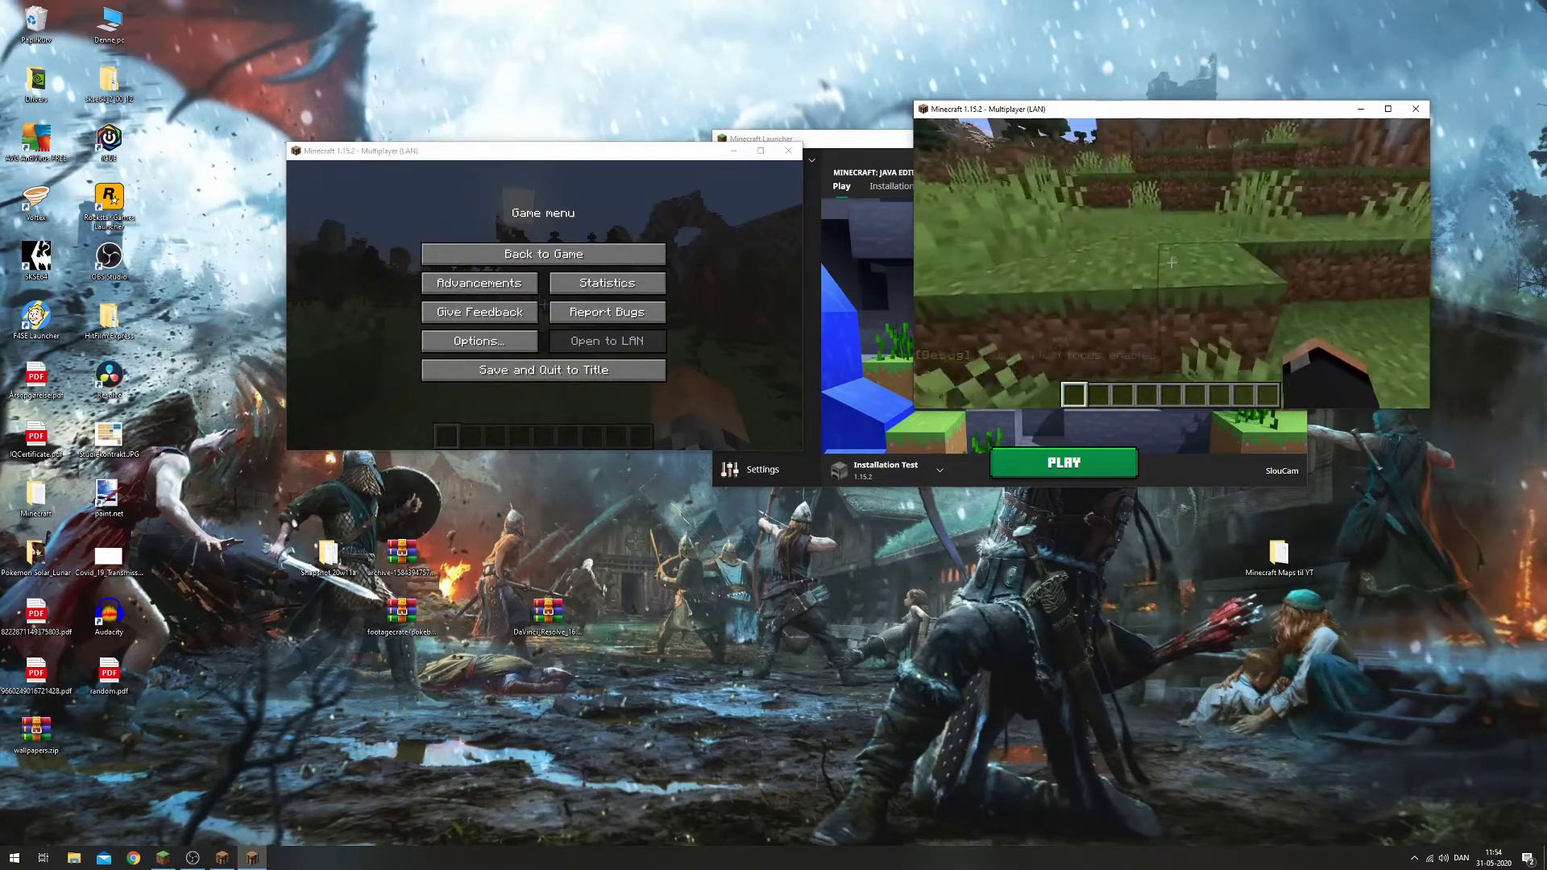
{"action": "key", "text": "alt+Tab"}
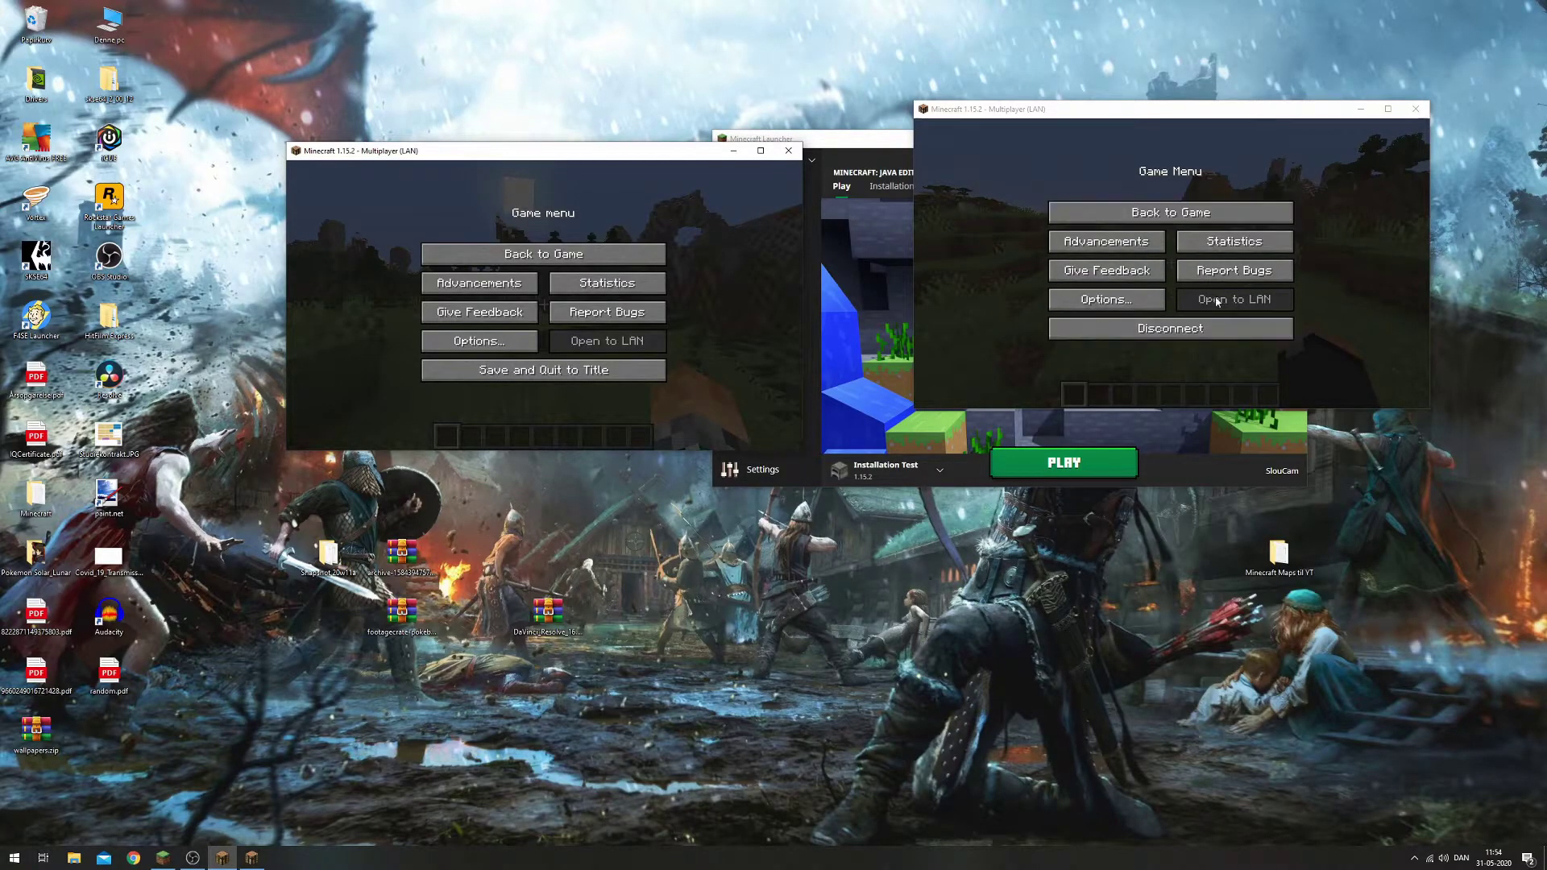
{"action": "left_click", "coordinate": [1350, 267]}
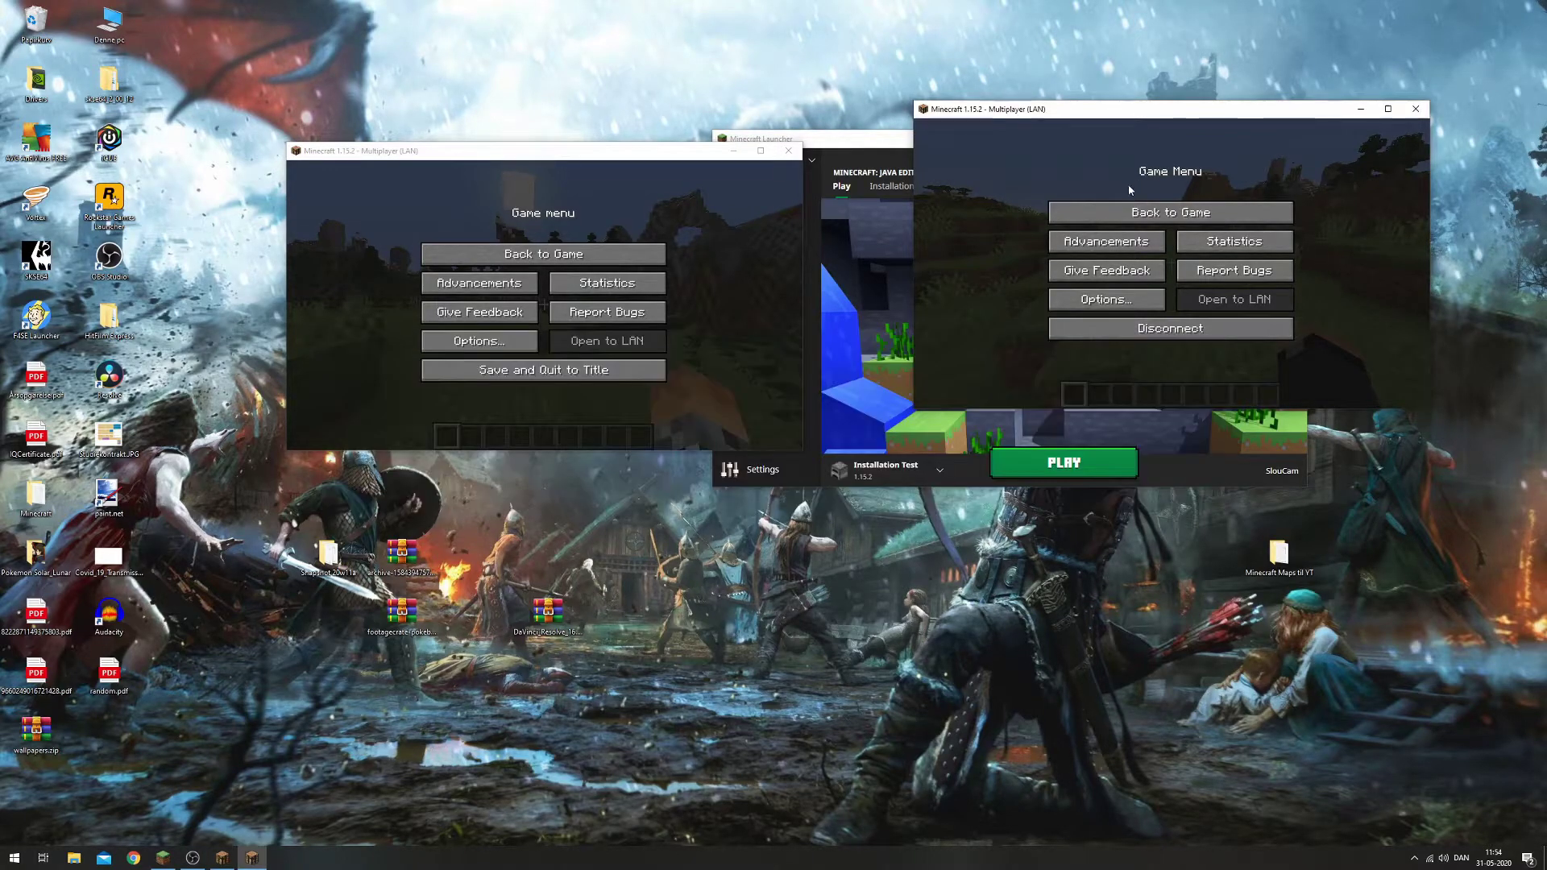
Resume the SlouCam game, turn off pause on lost focus and switch to the host's game window.
{"action": "left_click", "coordinate": [1170, 212]}
{"action": "key", "text": "w"}
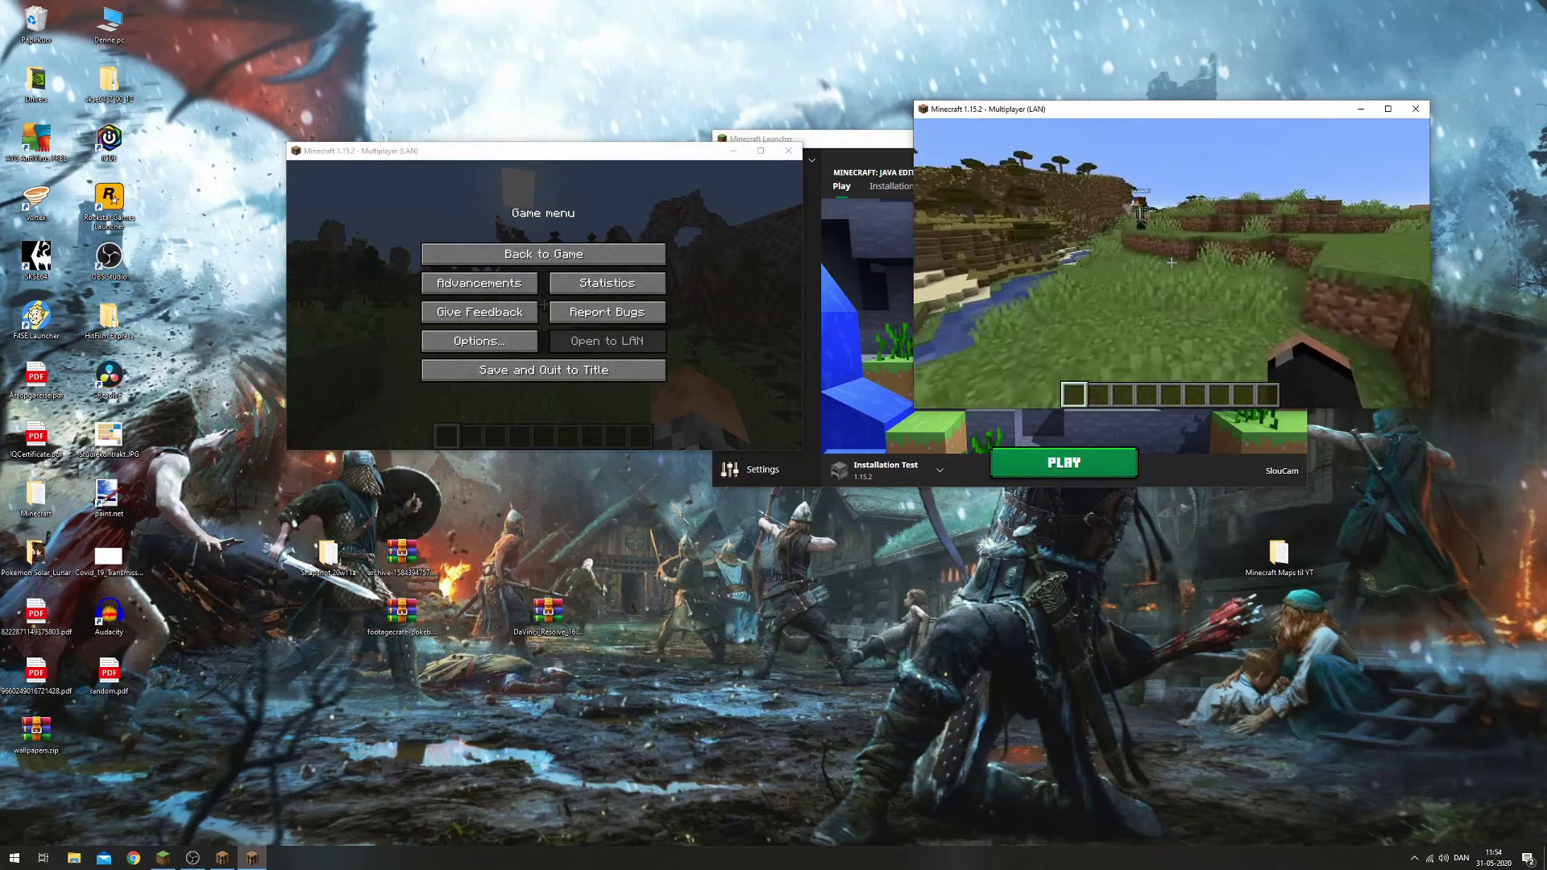
{"action": "key", "text": "w"}
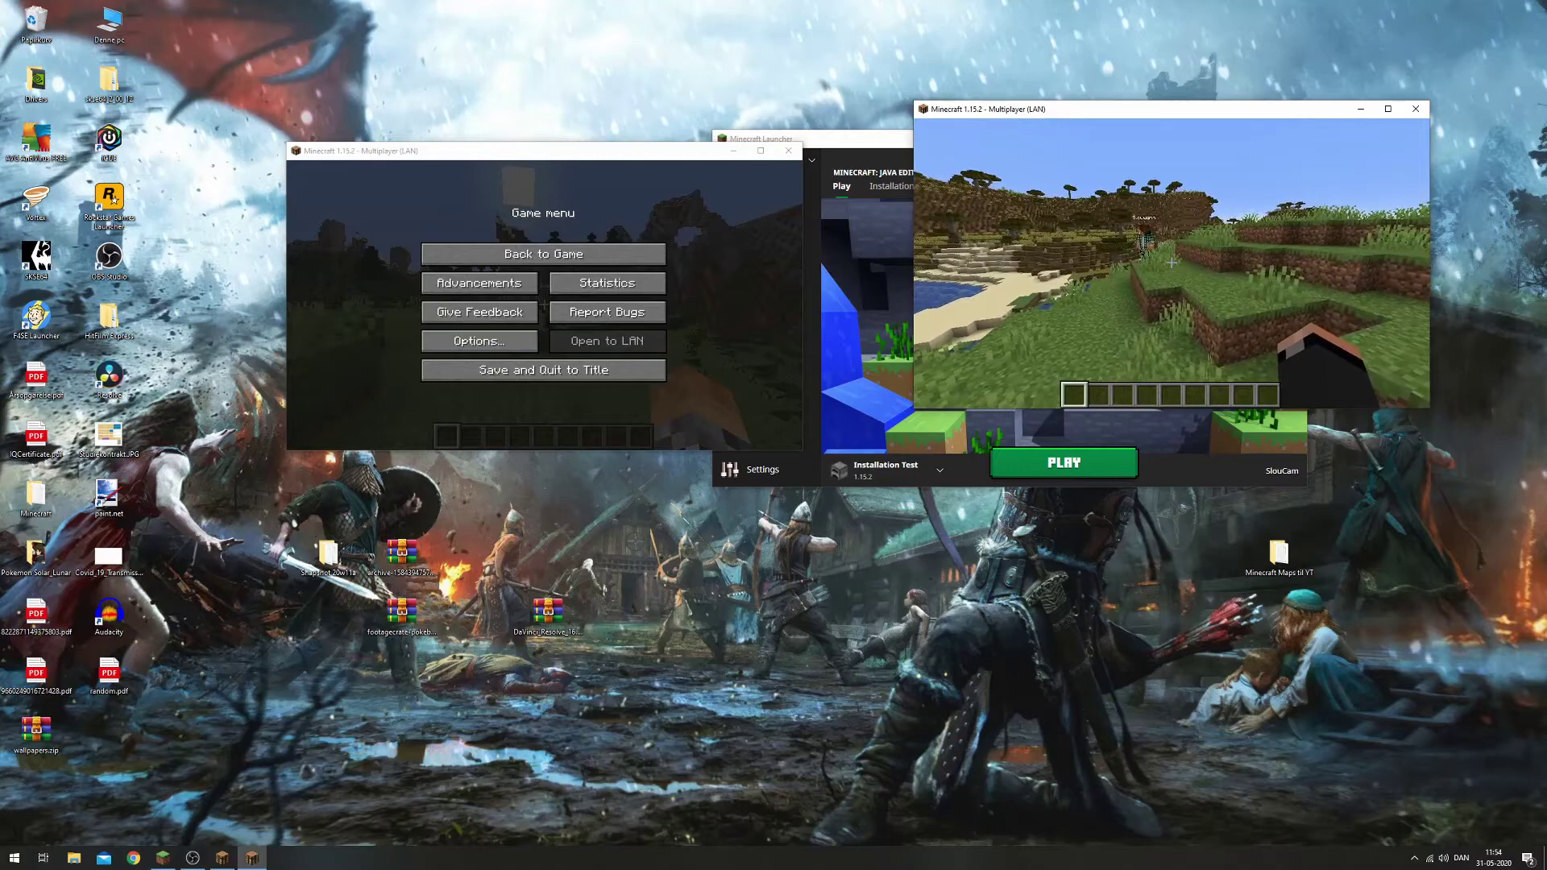
{"action": "key", "text": "Escape"}
{"action": "key", "text": "Escape"}
{"action": "key", "text": "F3+p"}
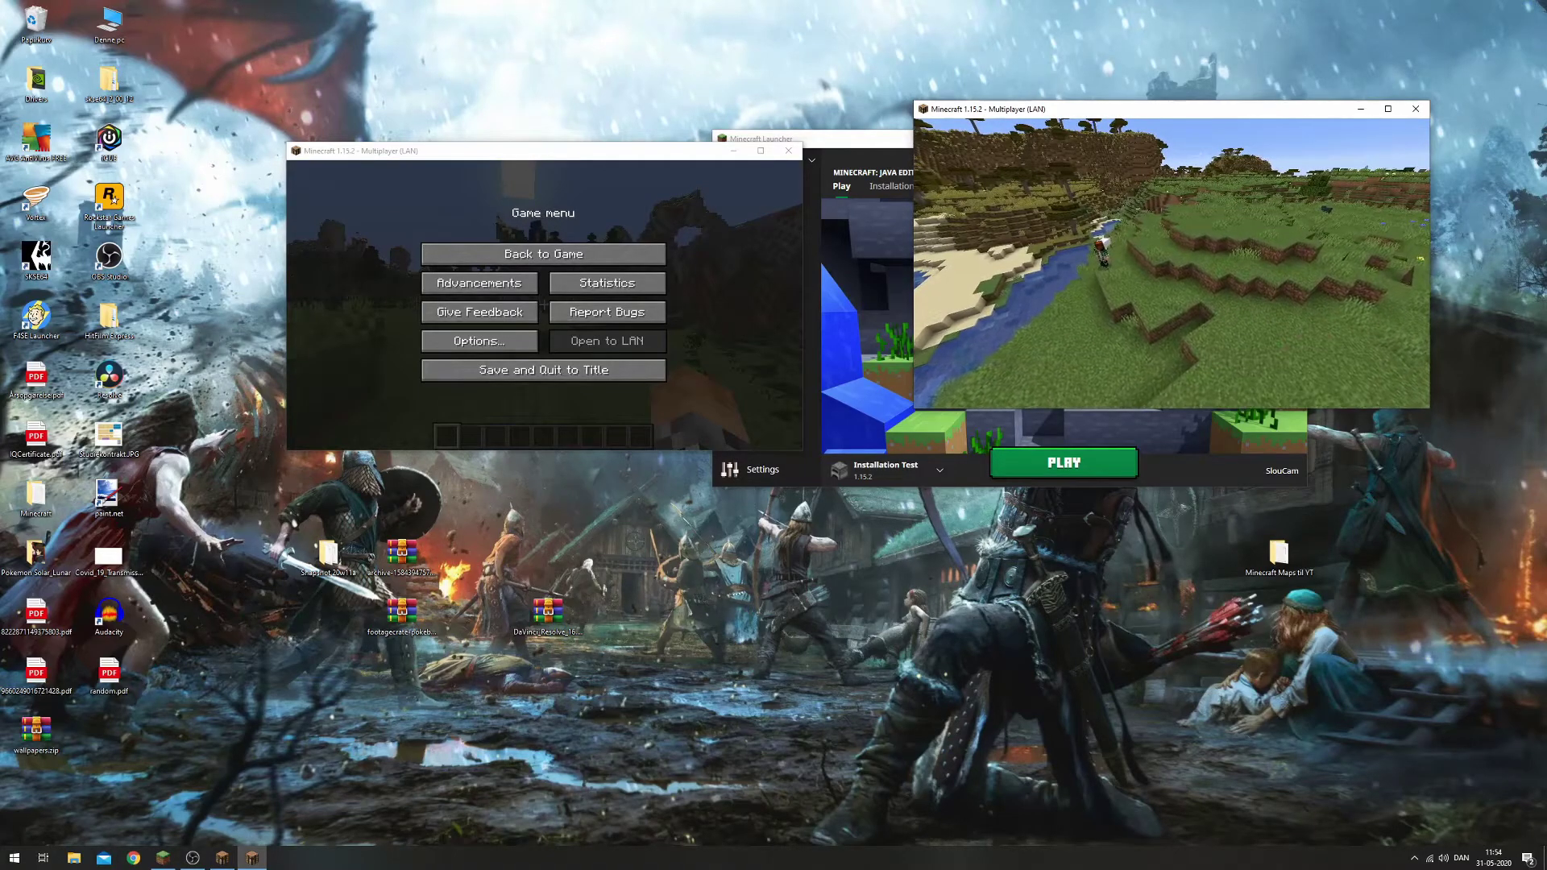
{"action": "key", "text": "alt+Tab"}
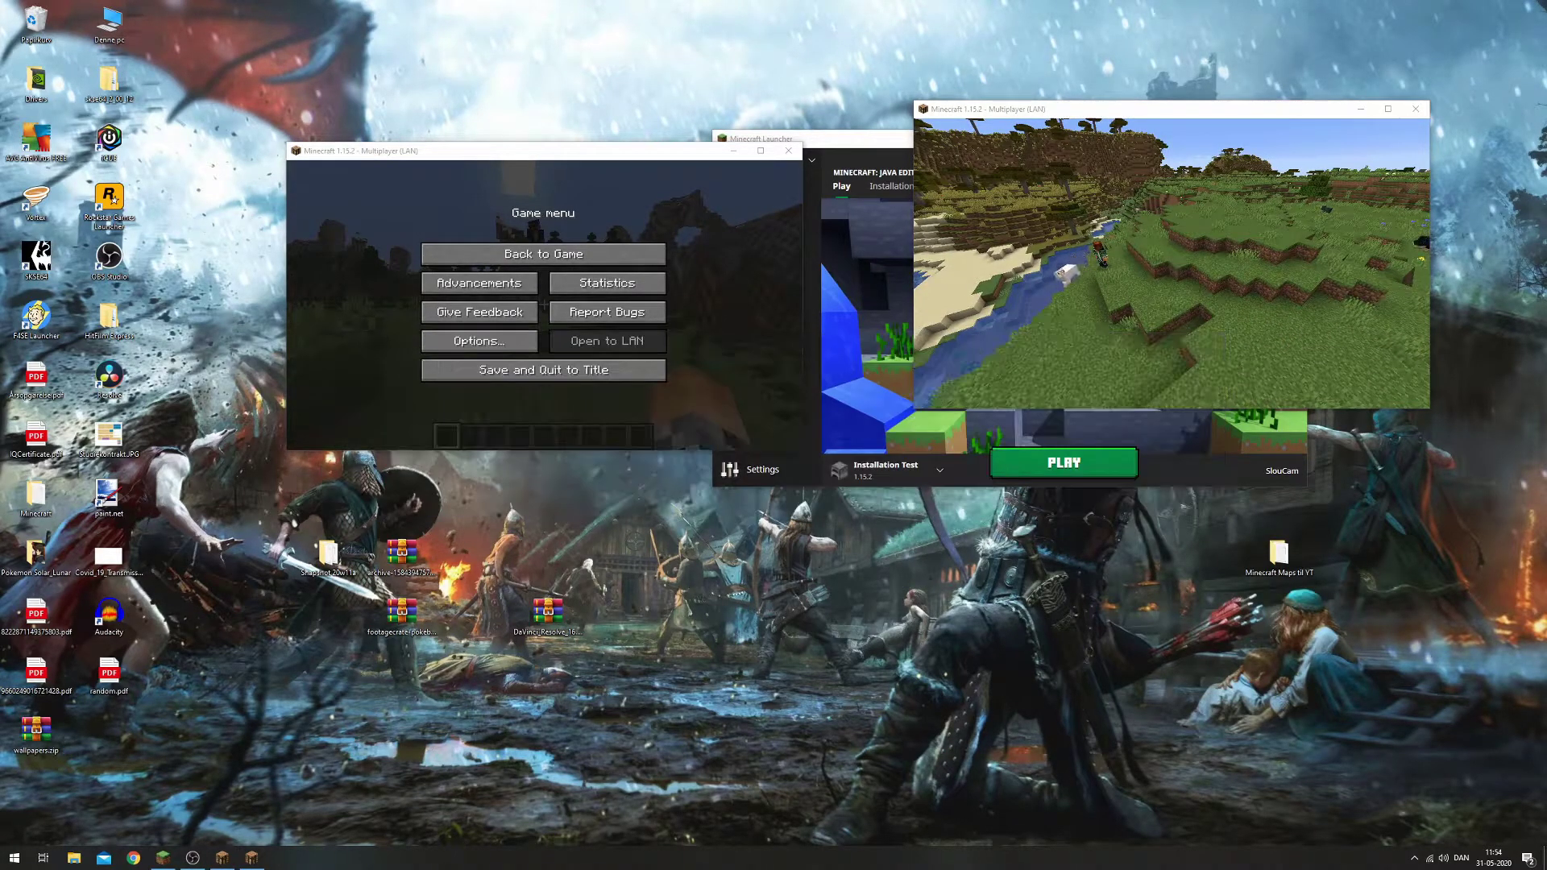
Resume the host's game and walk its player across the grassland within the SlouCam window's view.
{"action": "key", "text": "Escape"}
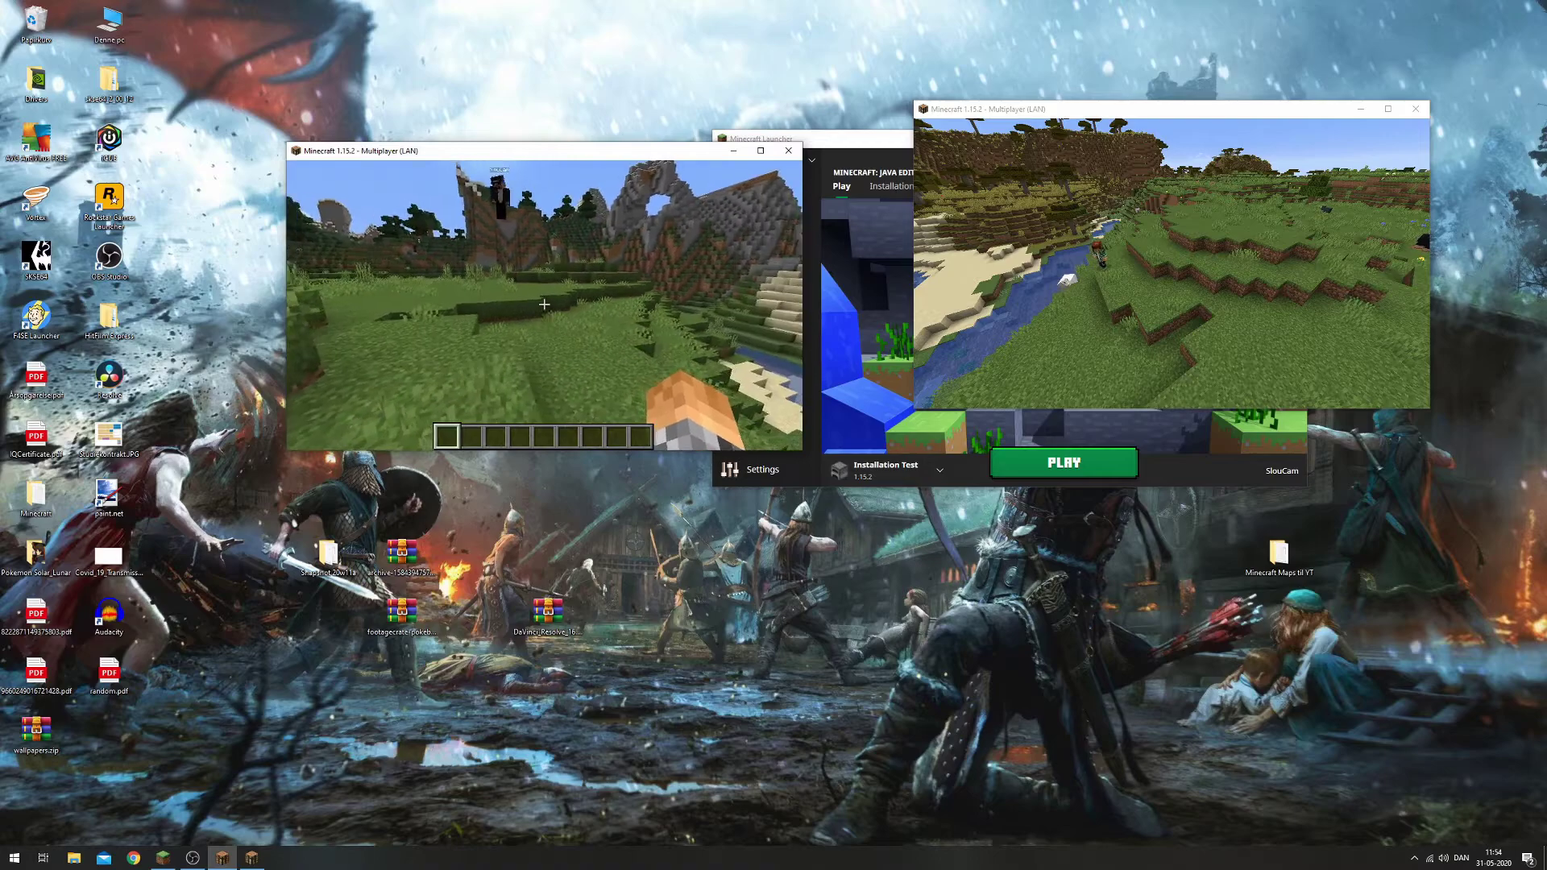
{"action": "key", "text": "w"}
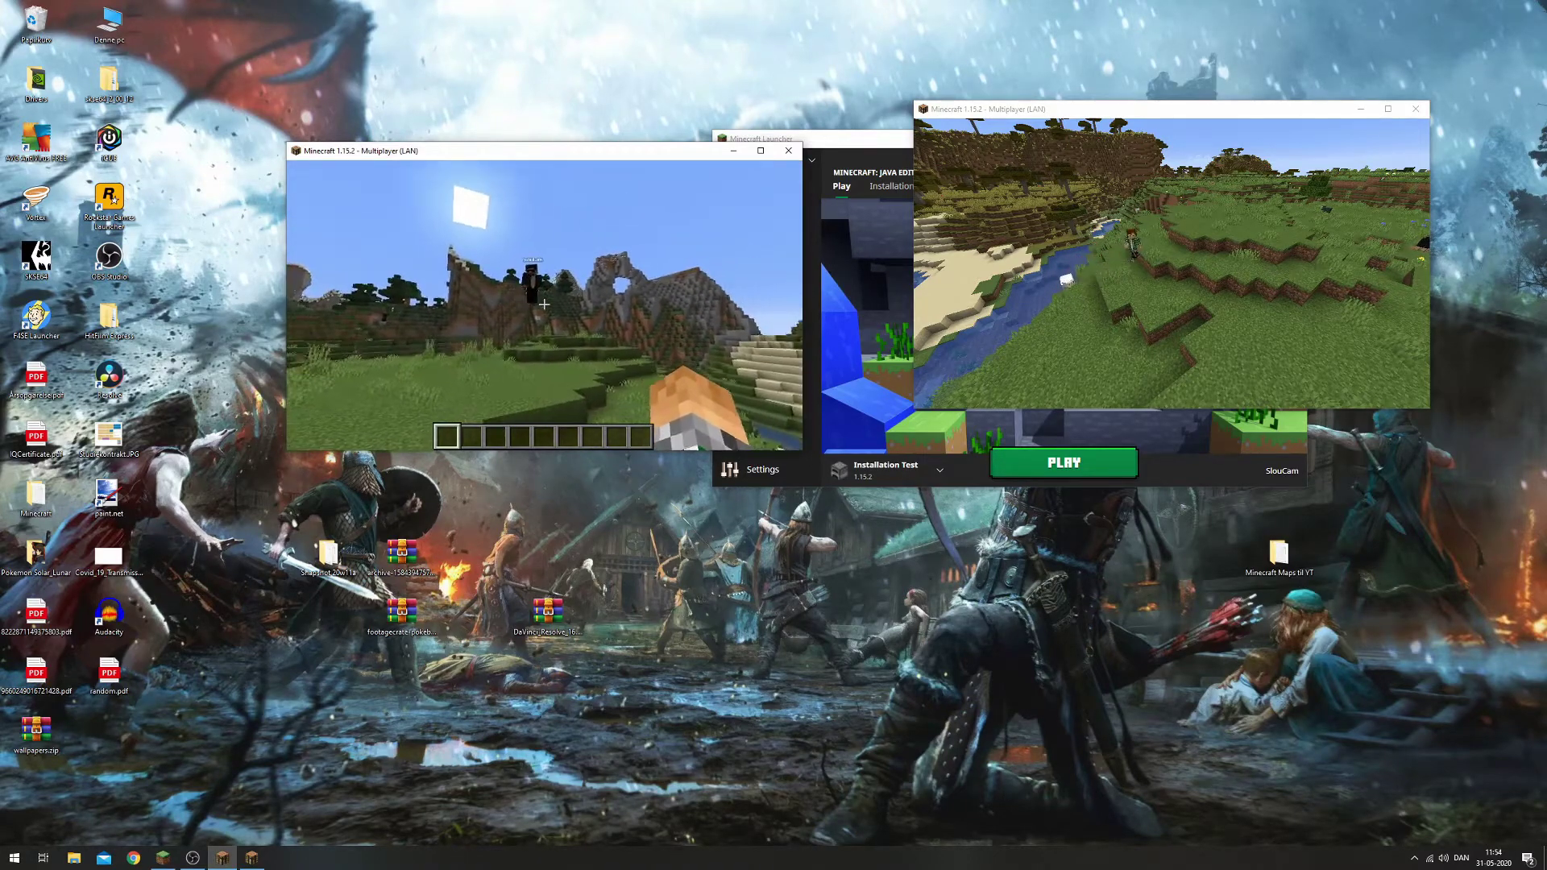
{"action": "key", "text": "w"}
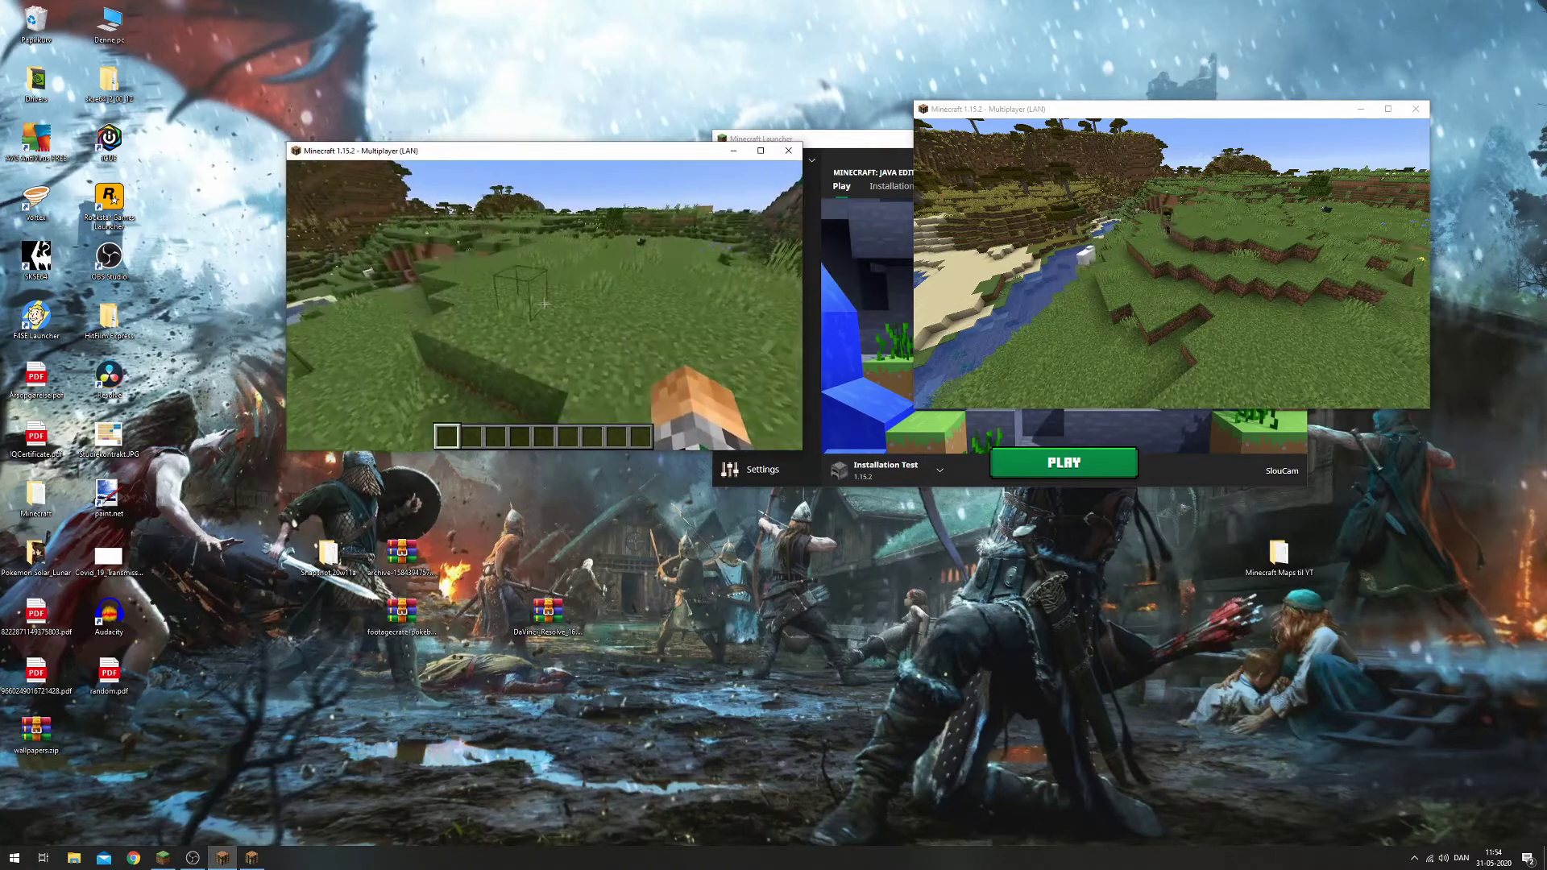
{"action": "key", "text": "w"}
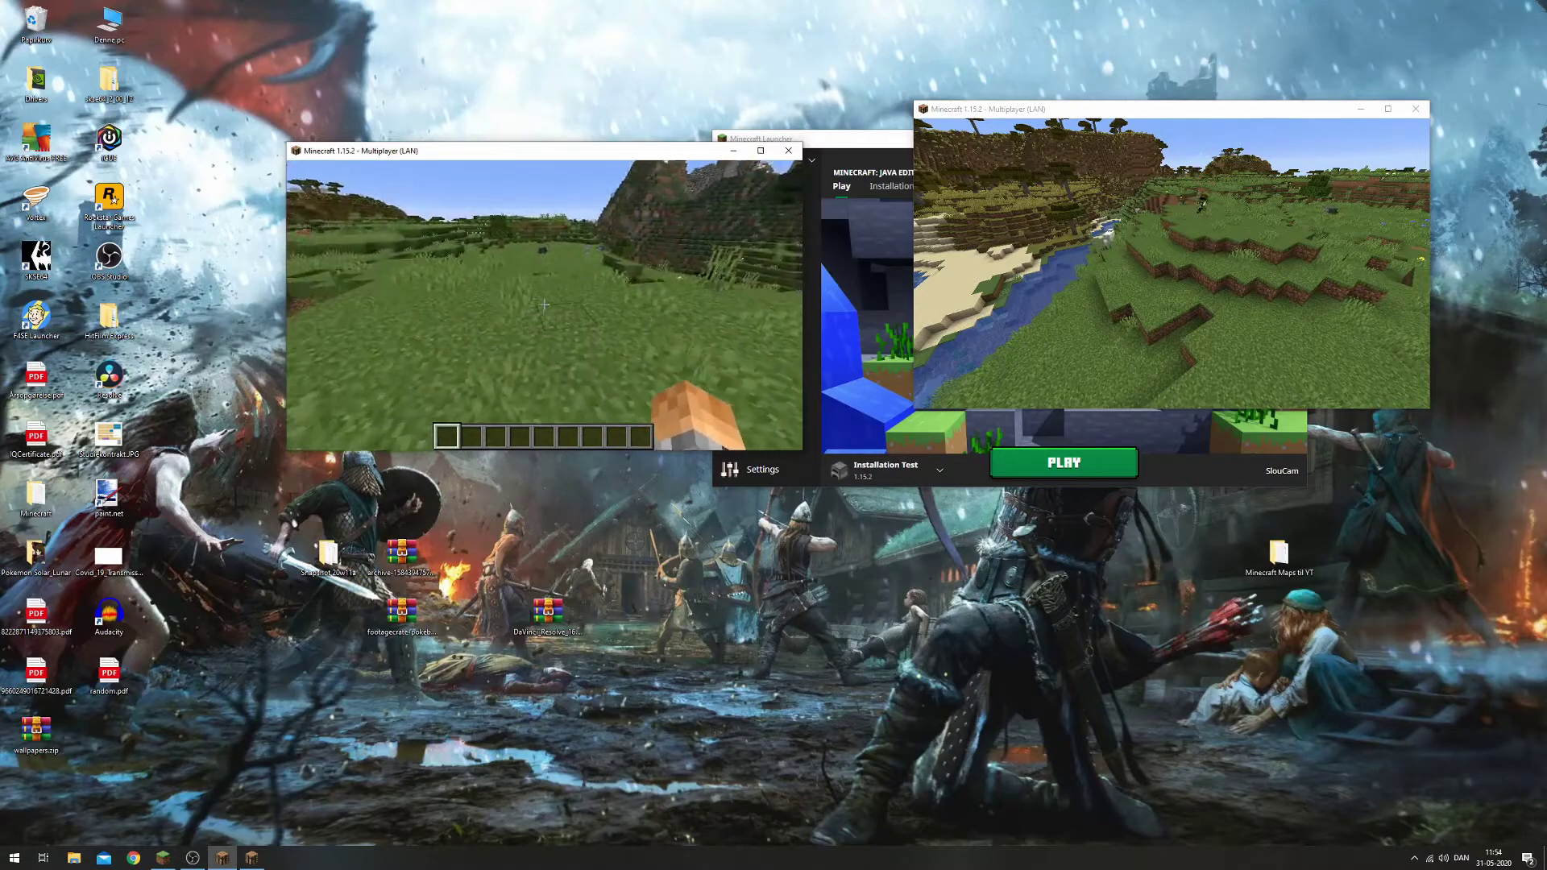
{"action": "key", "text": "w"}
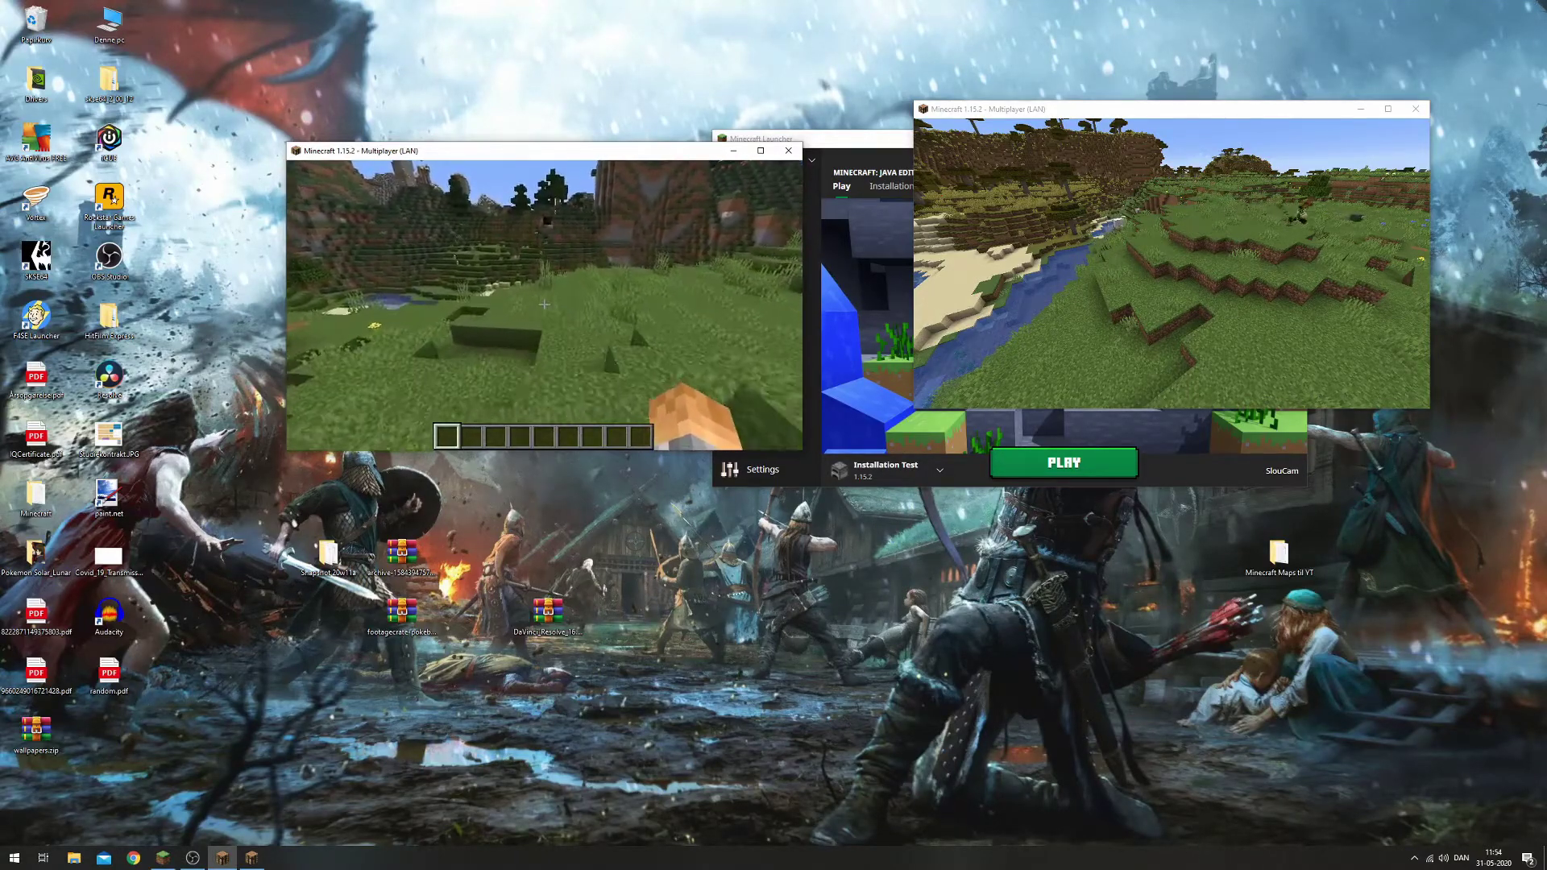
{"action": "key", "text": "w"}
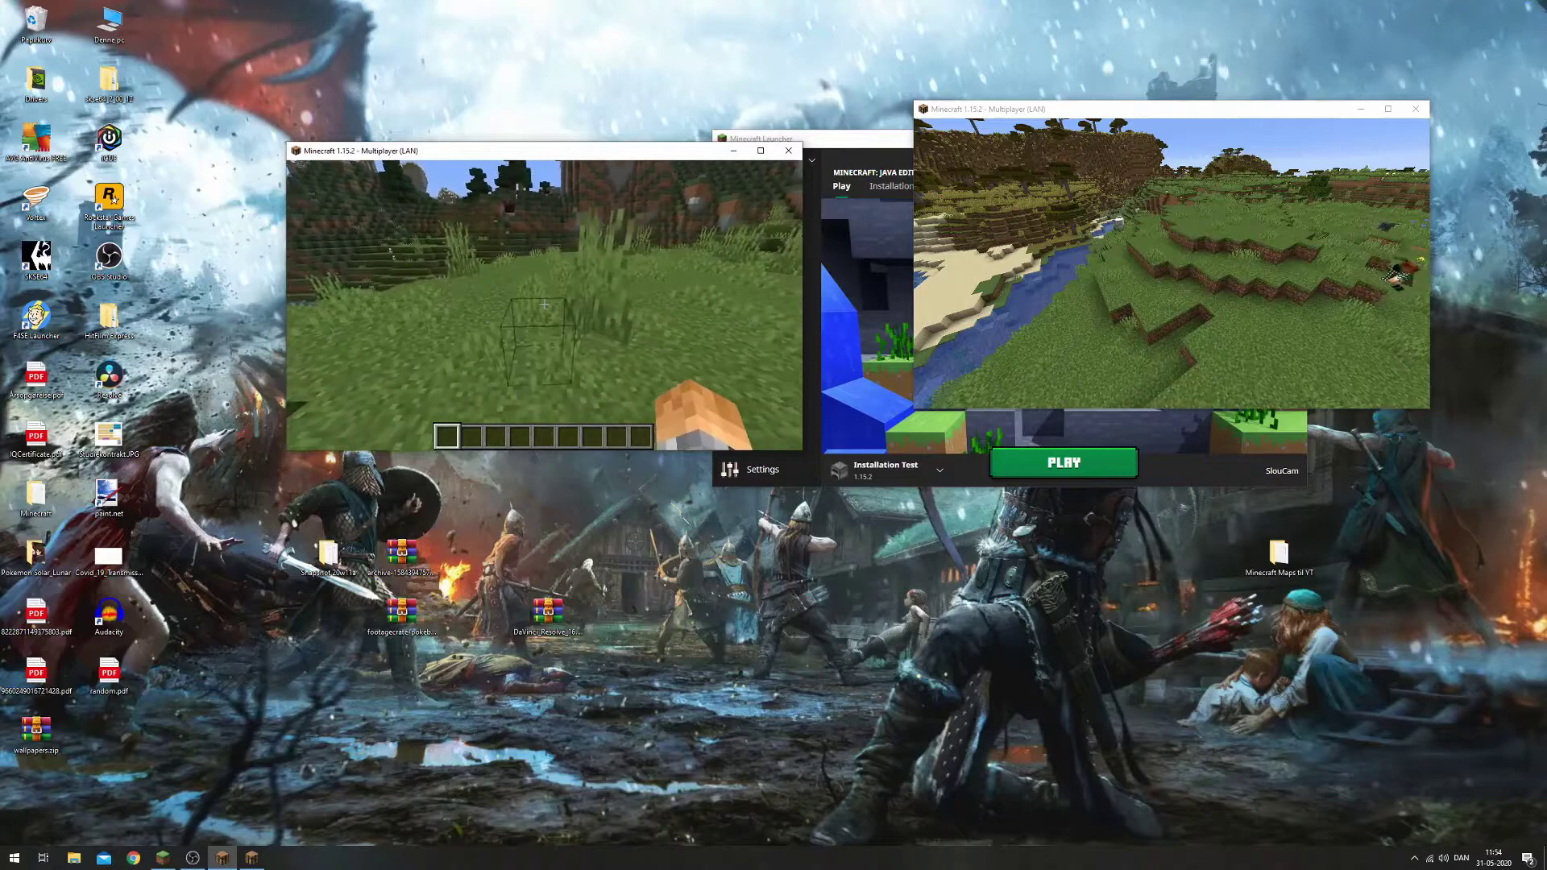
Walk the host player onto the open grass, copy a grass block and stack blocks beneath the player, then select the second hotbar slot.
{"action": "key", "text": "w"}
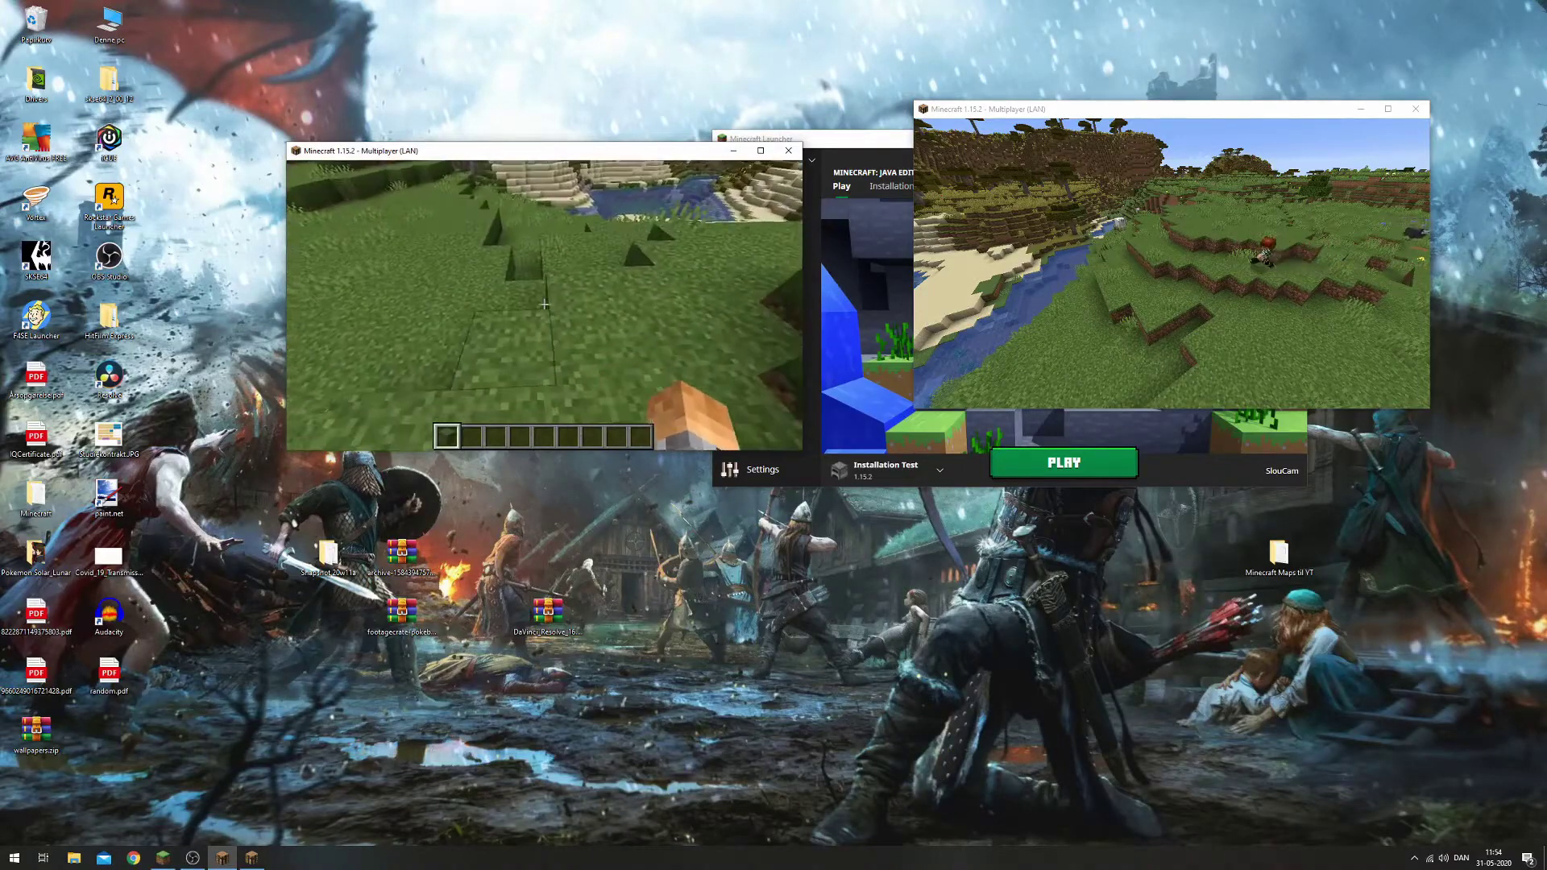
{"action": "middle_click", "coordinate": [545, 303]}
{"action": "key", "text": "space"}
{"action": "right_click", "coordinate": [545, 303]}
{"action": "right_click", "coordinate": [545, 303]}
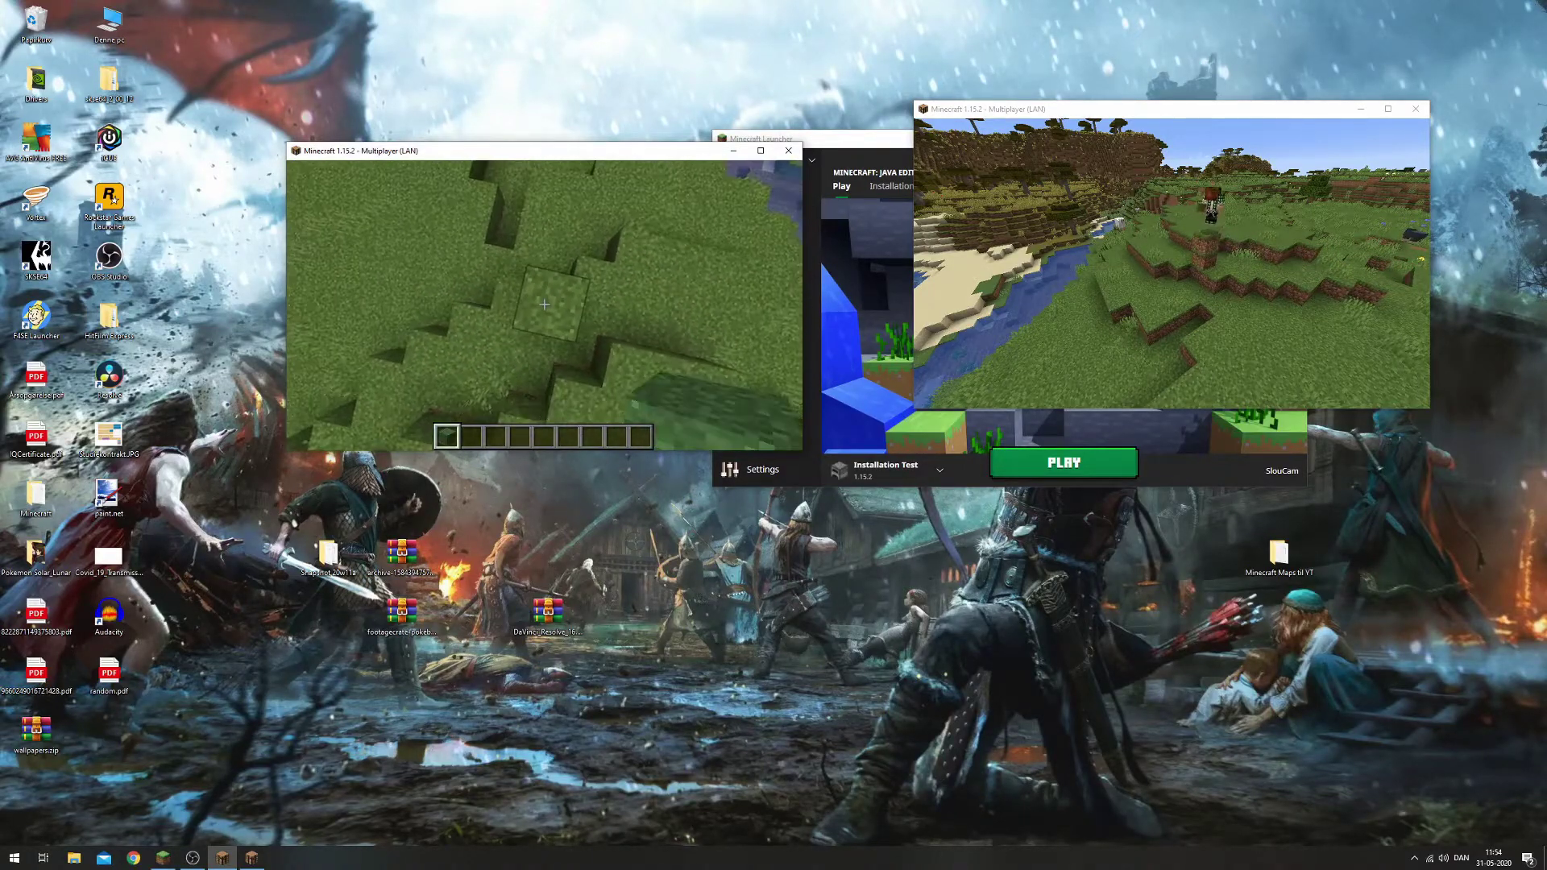
{"action": "right_click", "coordinate": [545, 304]}
{"action": "right_click", "coordinate": [544, 304]}
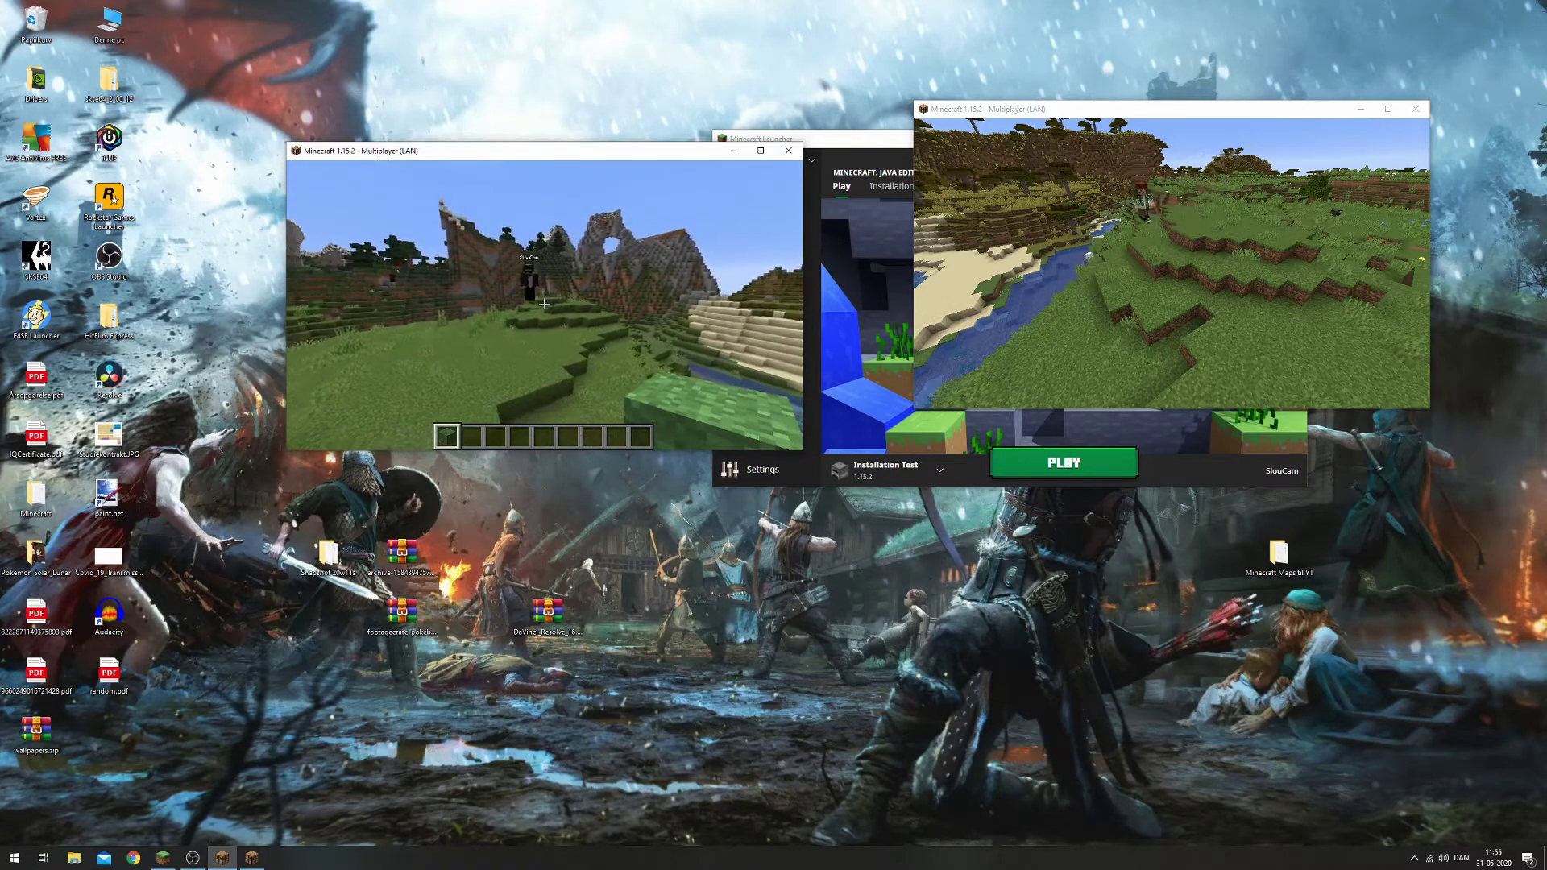
{"action": "key", "text": "2"}
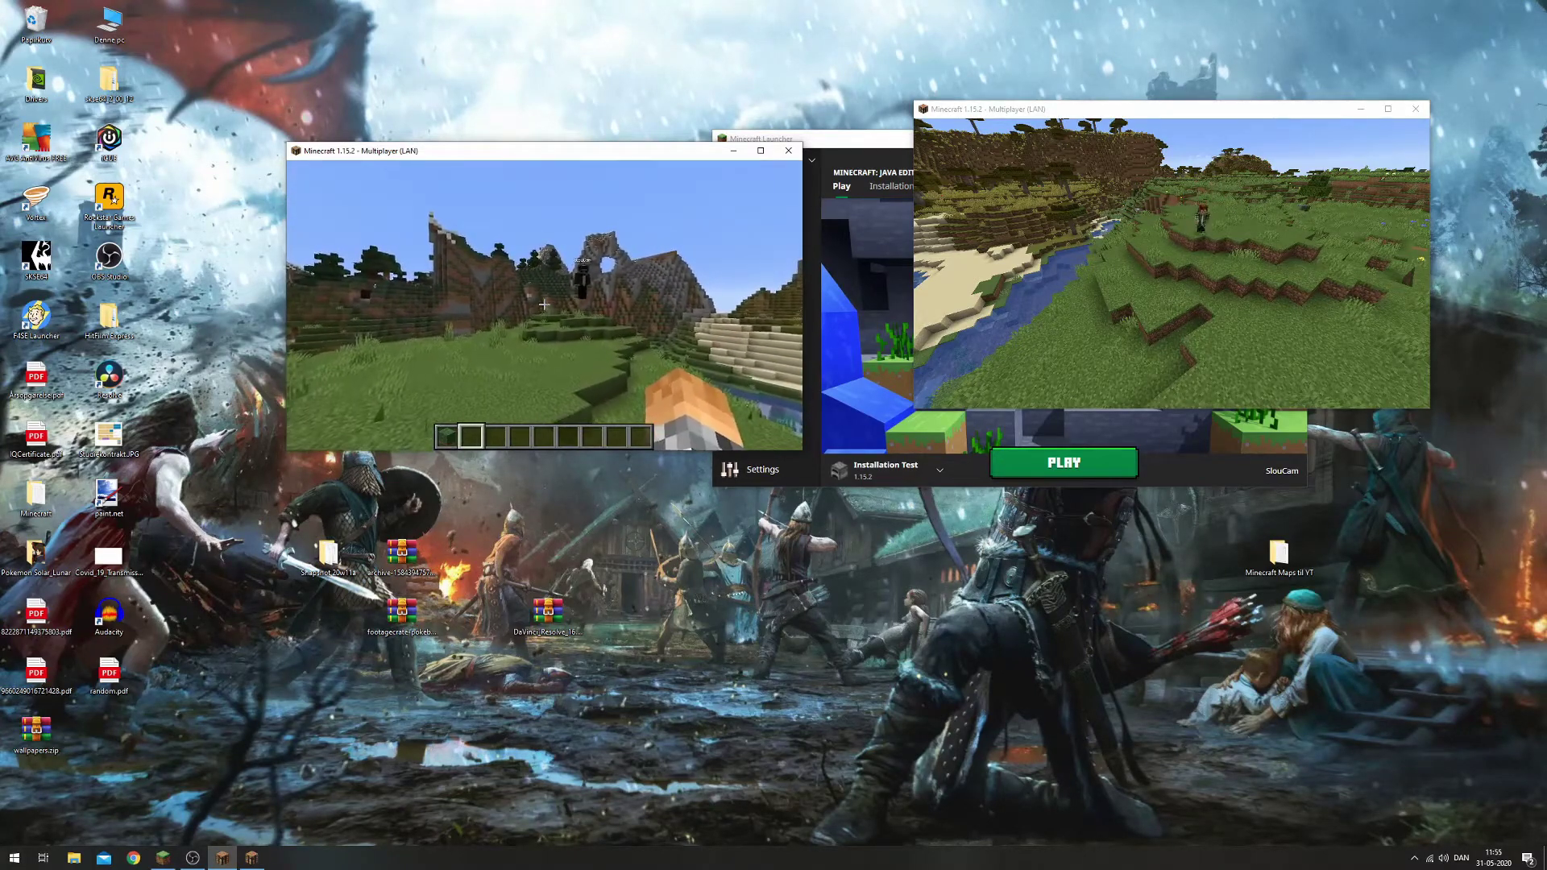
Switch to the SlouCam game, reposition its camera view over the grassland, and return to the host's game and resume it.
{"action": "key", "text": "e"}
{"action": "key", "text": "e"}
{"action": "key", "text": "alt+Tab"}
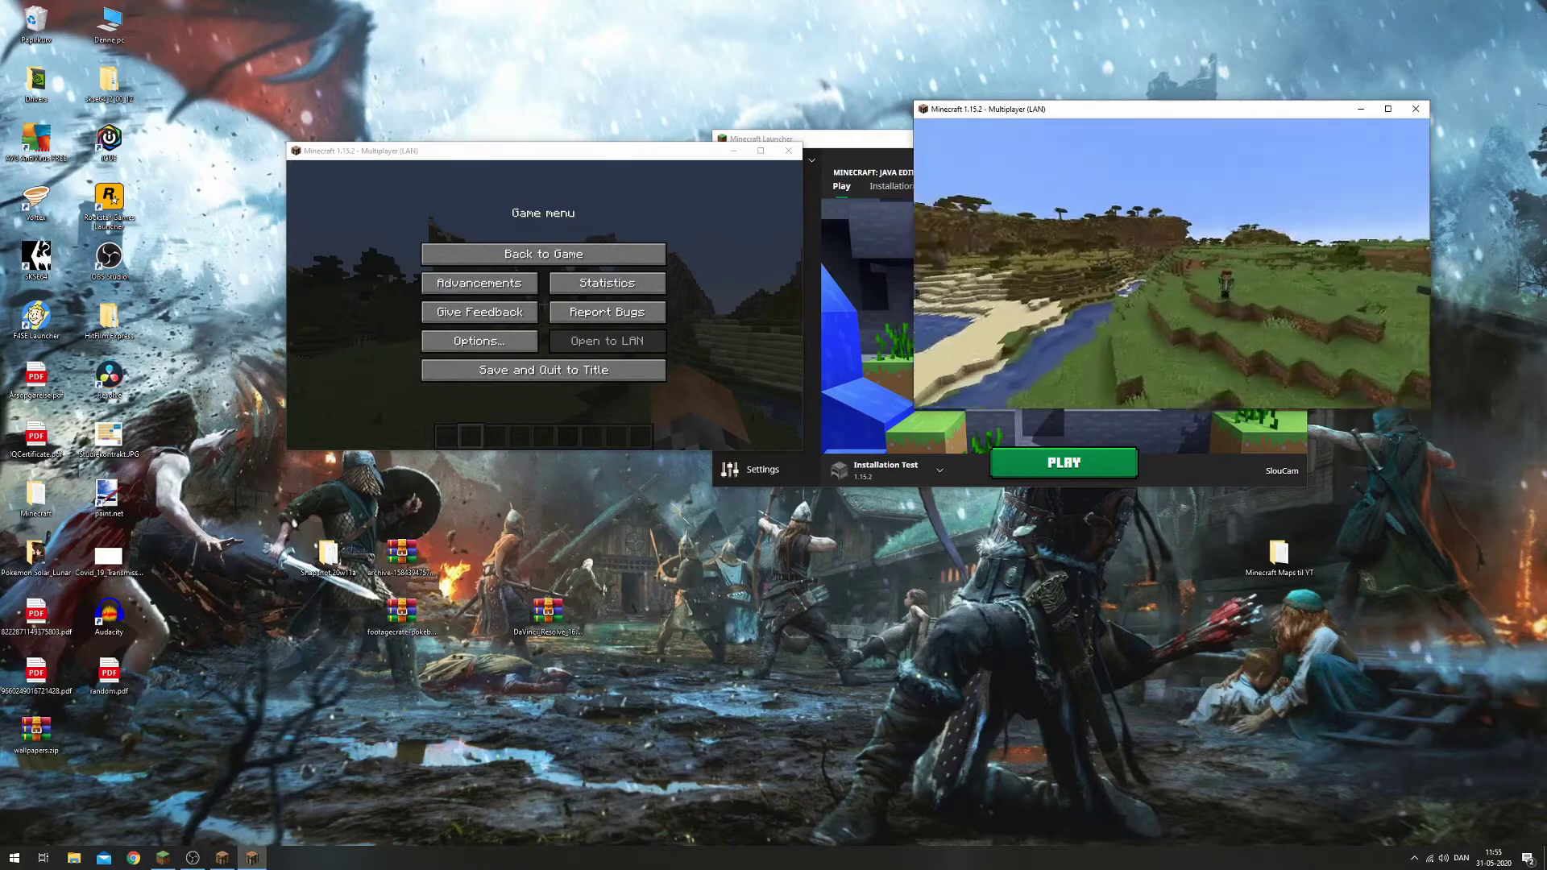
{"action": "key", "text": "alt+Tab"}
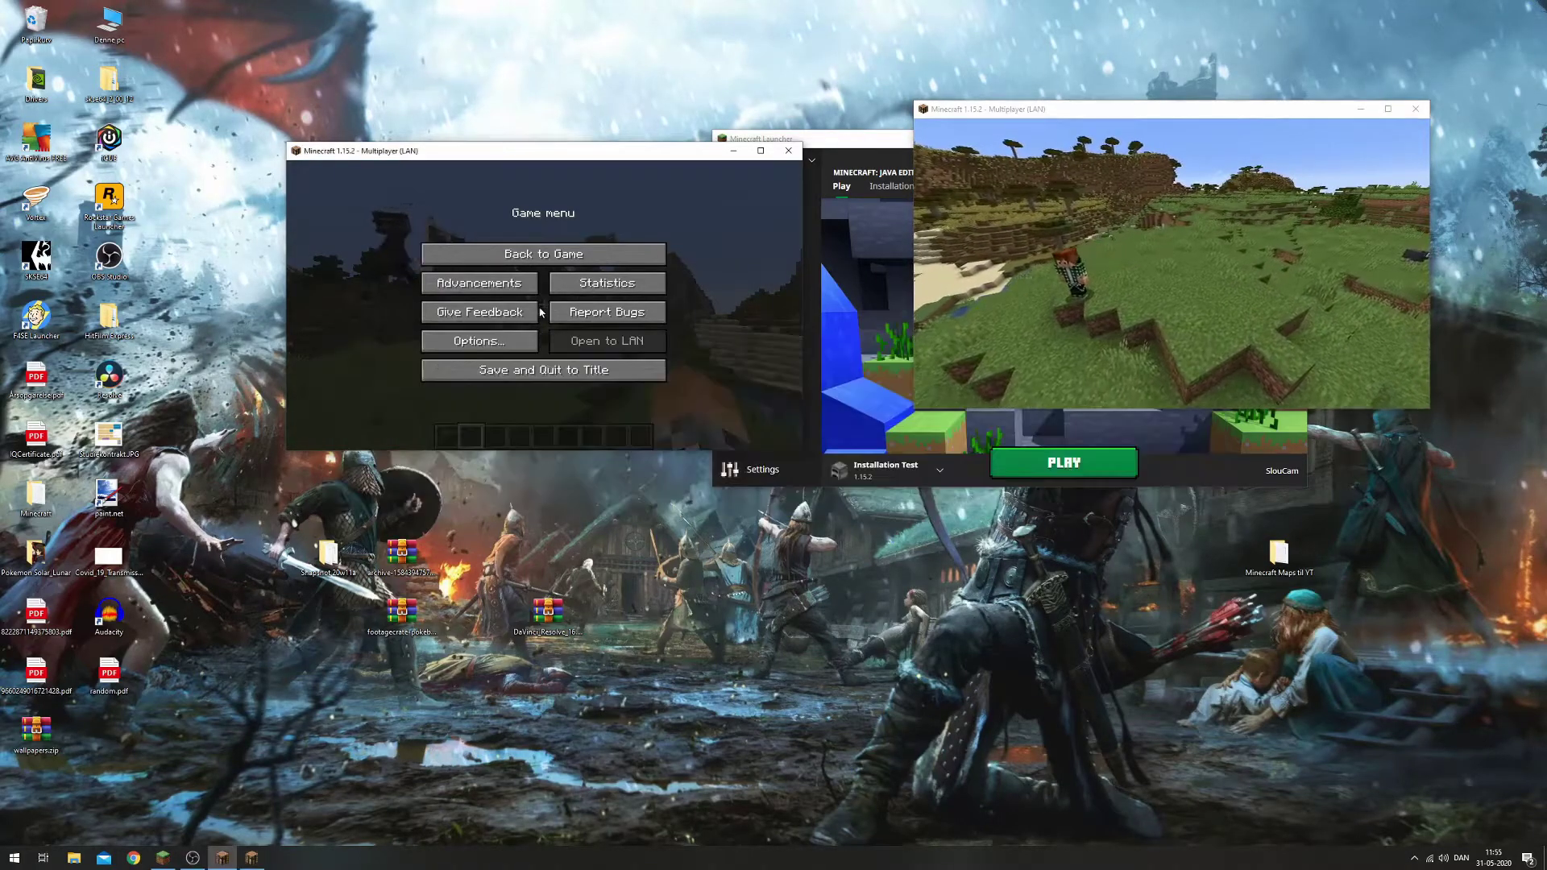
{"action": "key", "text": "Escape"}
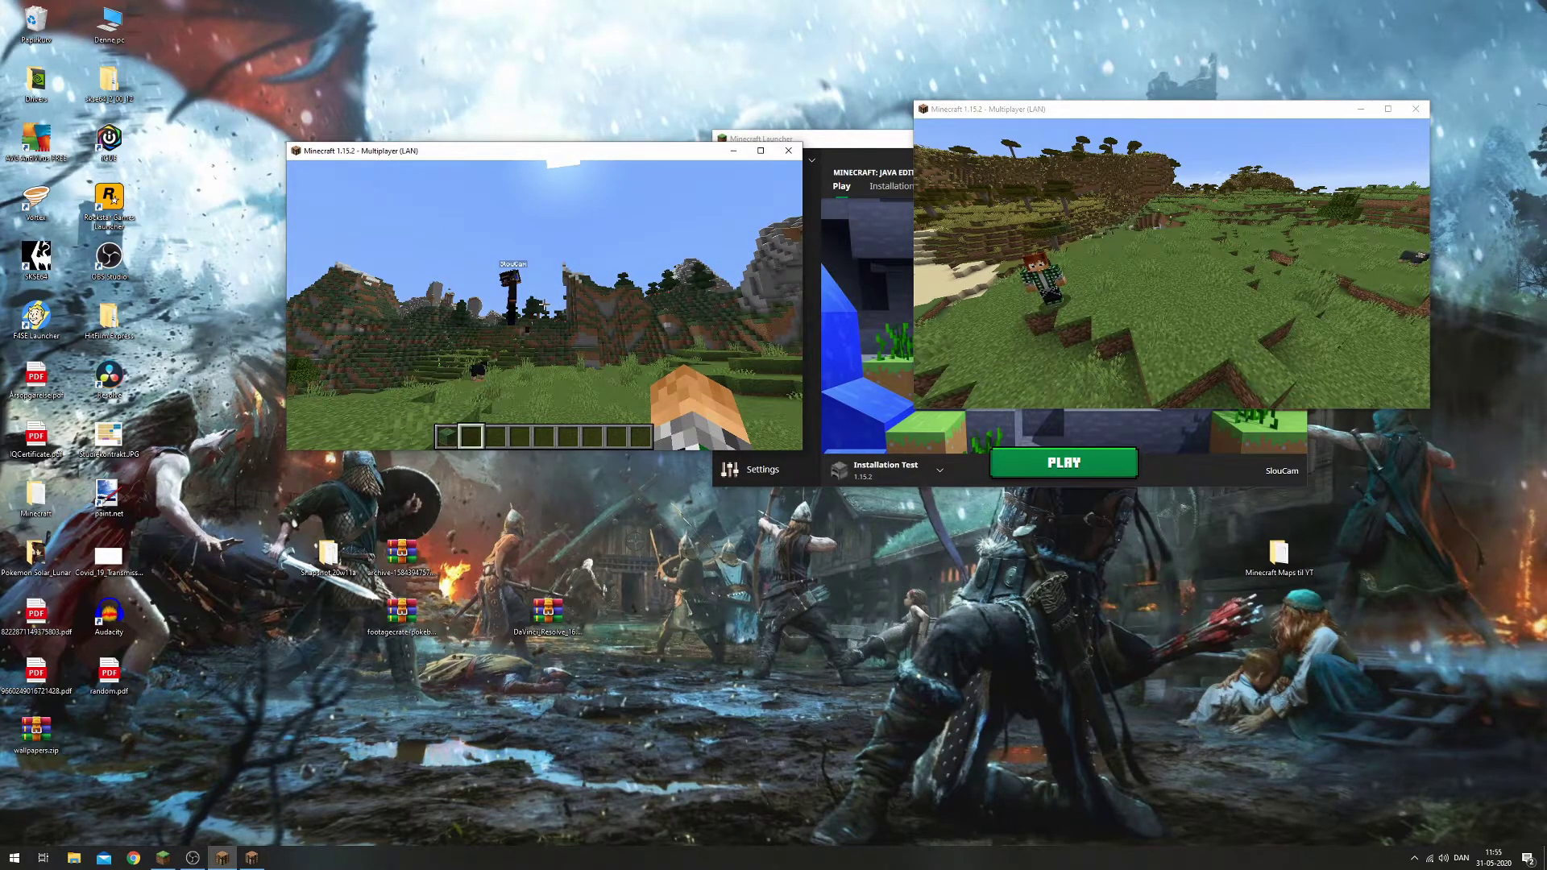
Walk the host player up to the SlouCam player and around it on the grassland.
{"action": "key", "text": "w"}
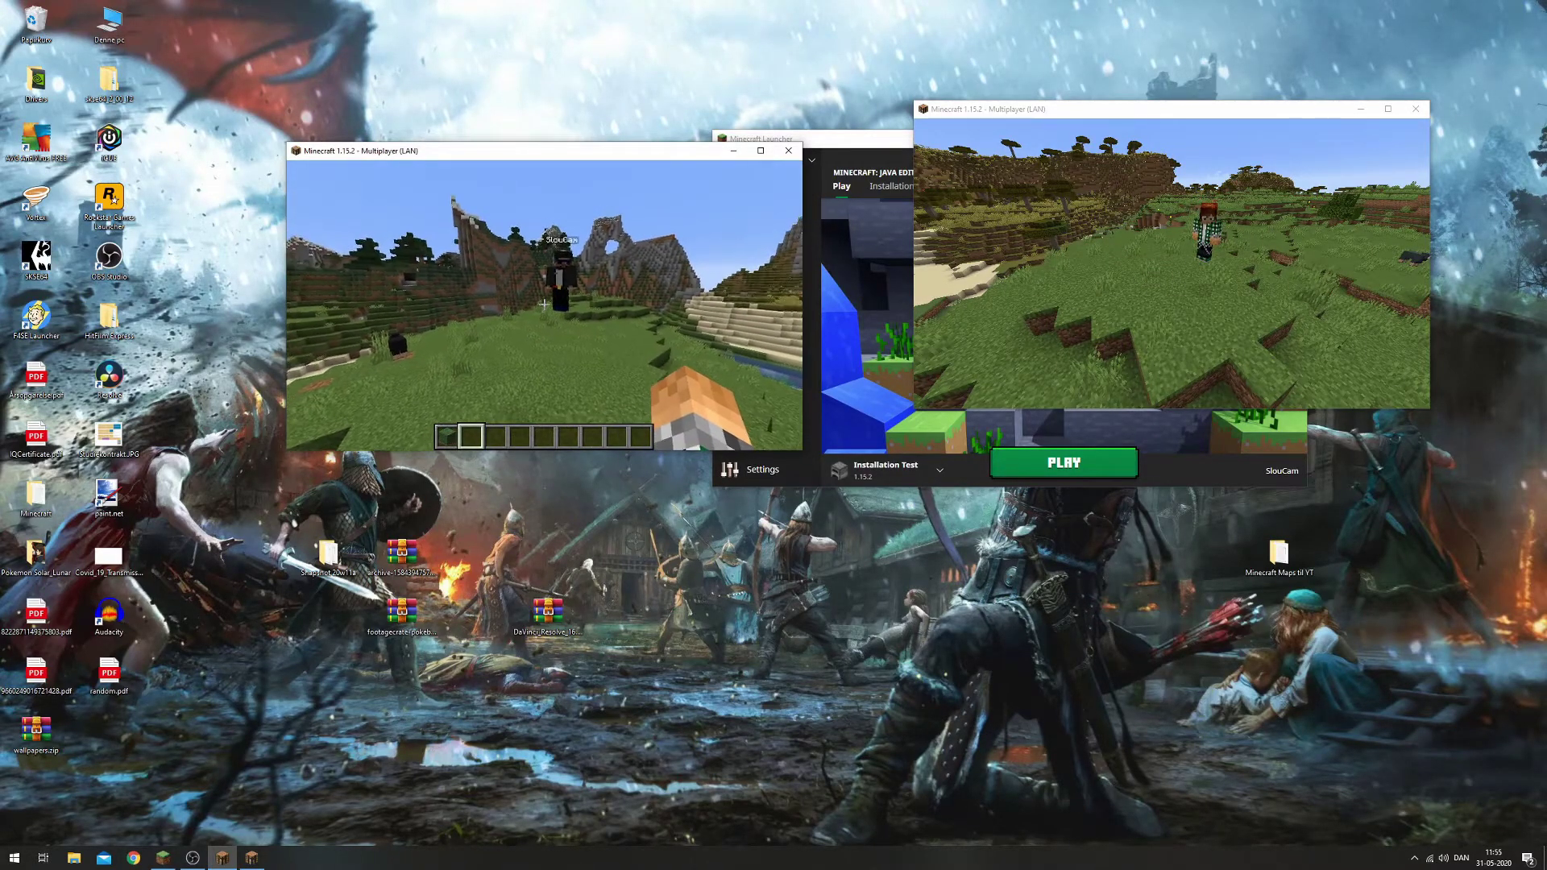
{"action": "key", "text": "w"}
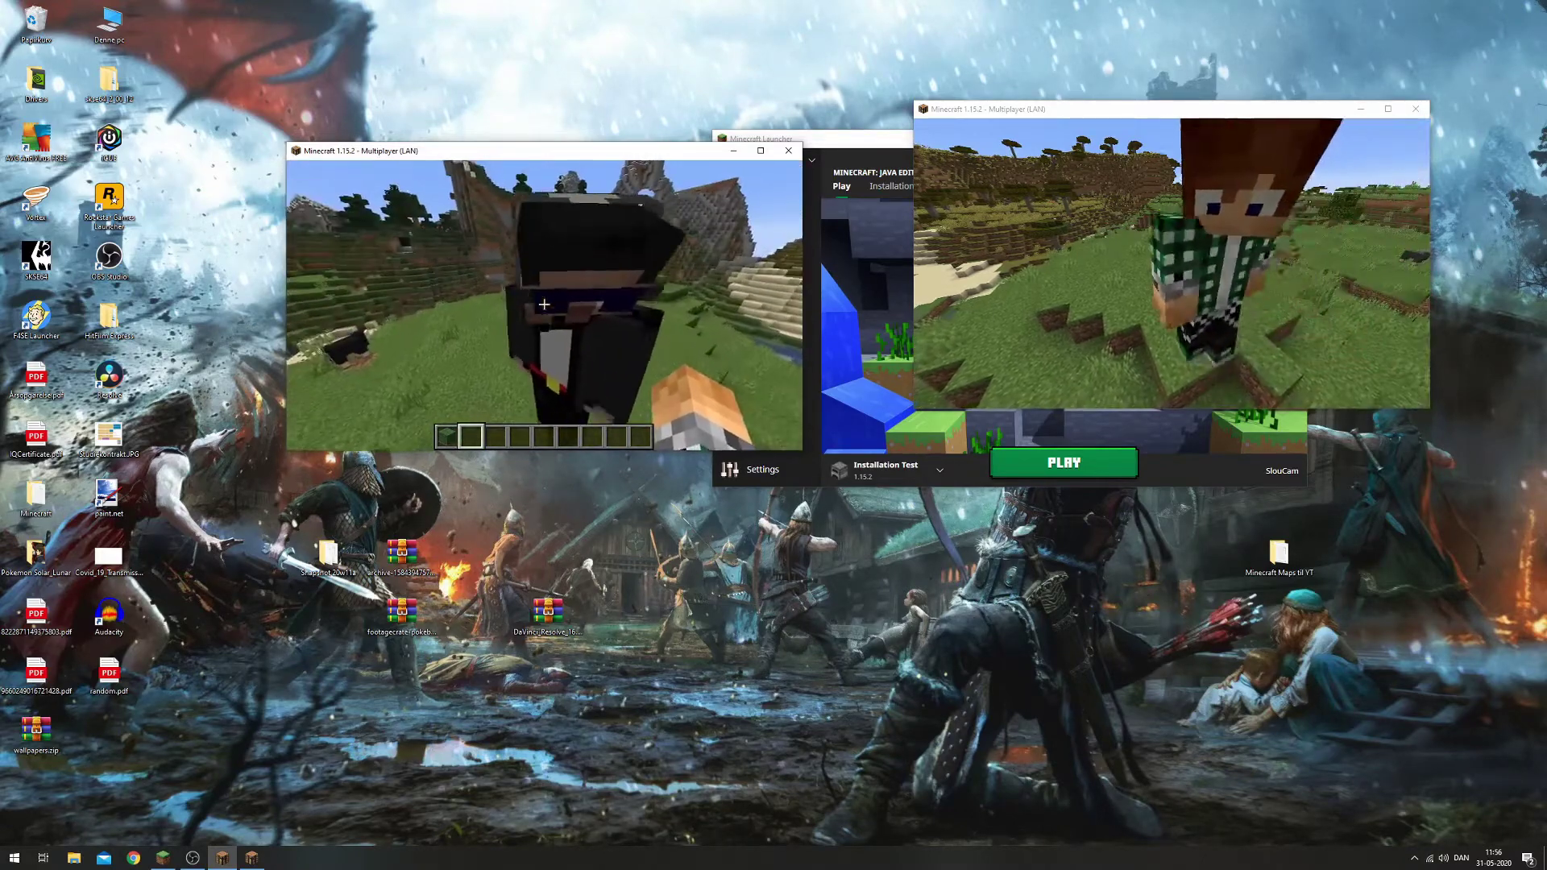
{"action": "key", "text": "w"}
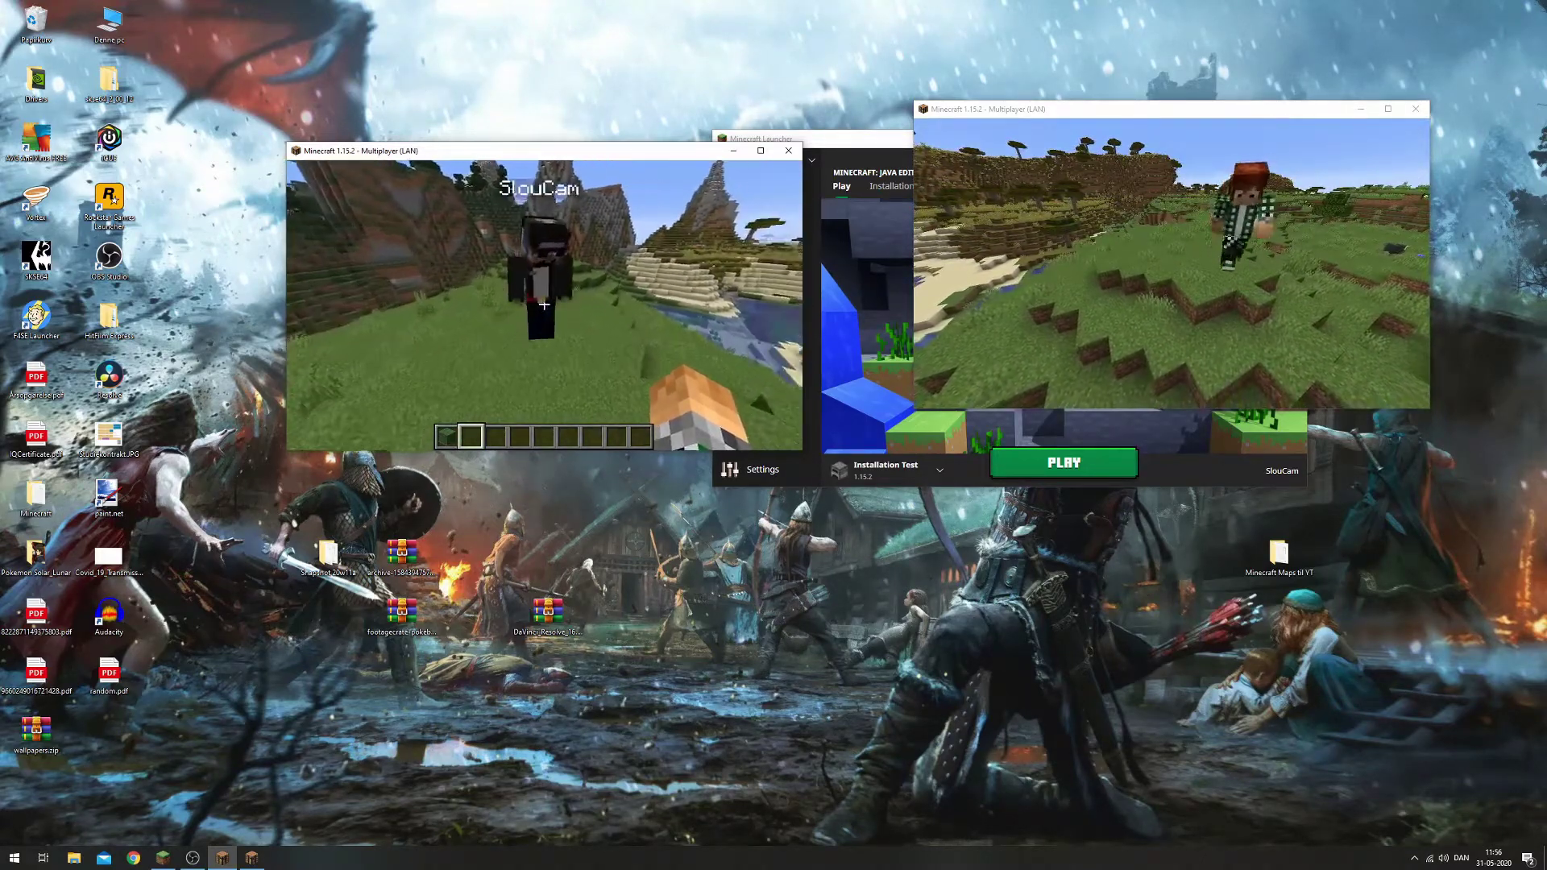
{"action": "key", "text": "w"}
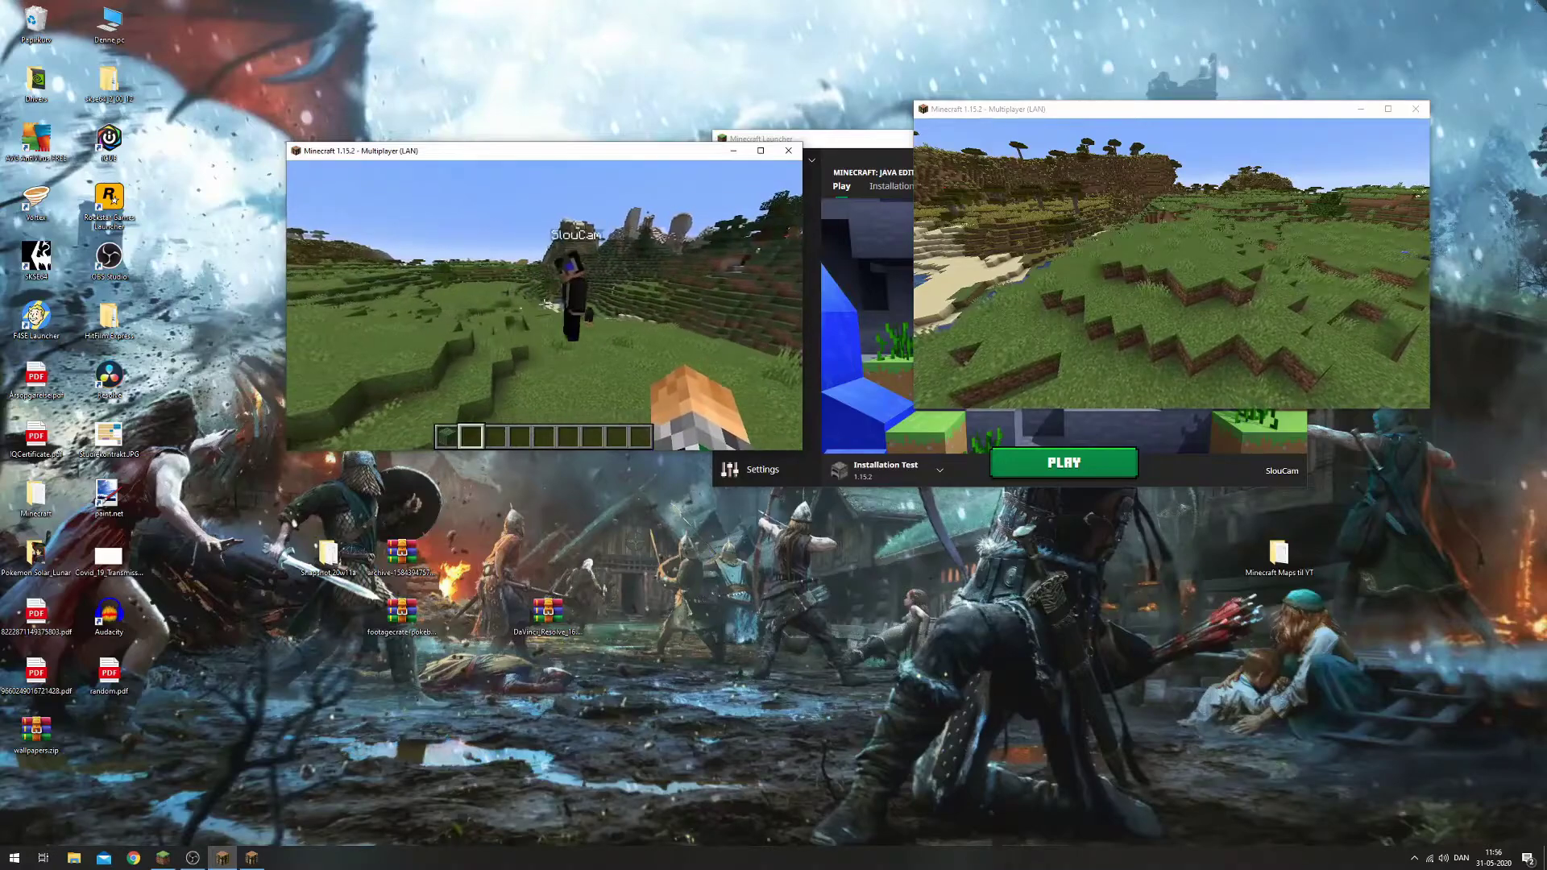
{"action": "key", "text": "w"}
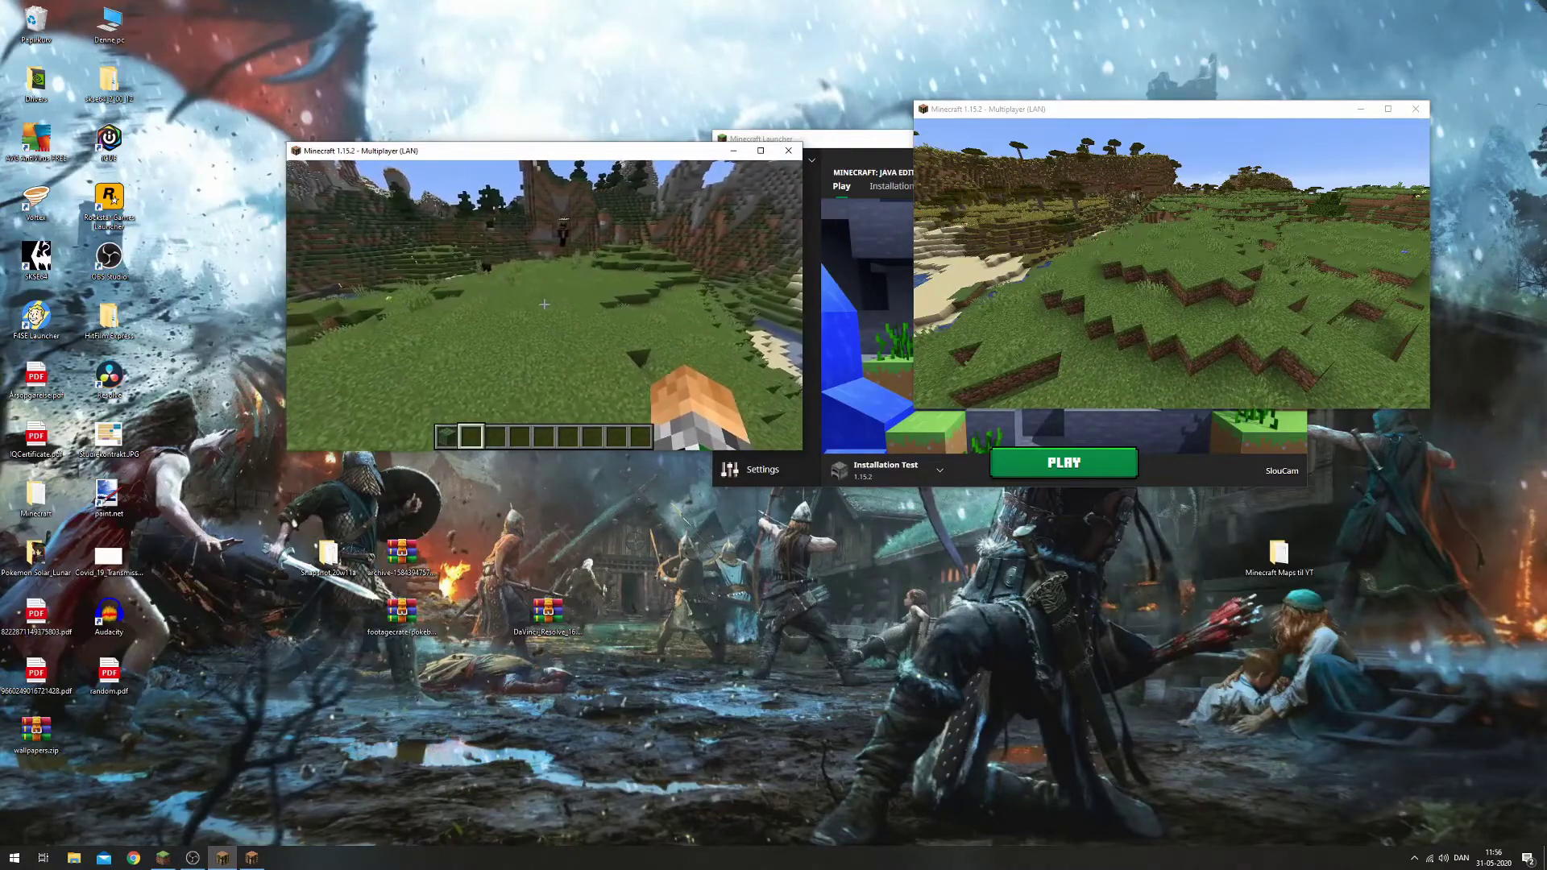